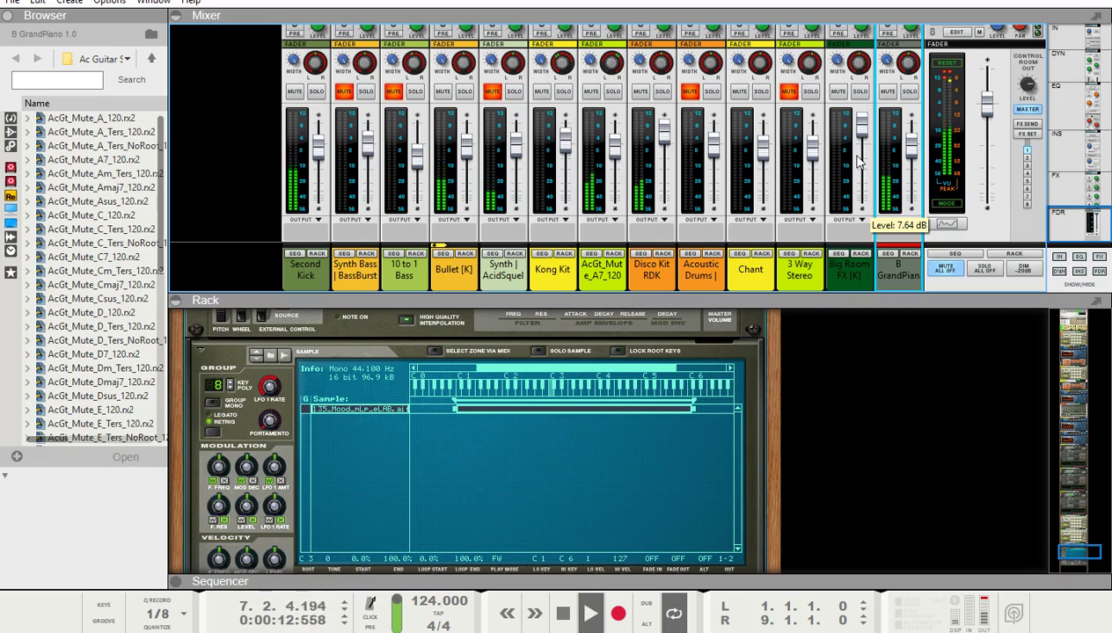
- Unmute the 3 Way Stereo channel and bring its Thor synthesizer into view in the rack
left_click(787, 93)
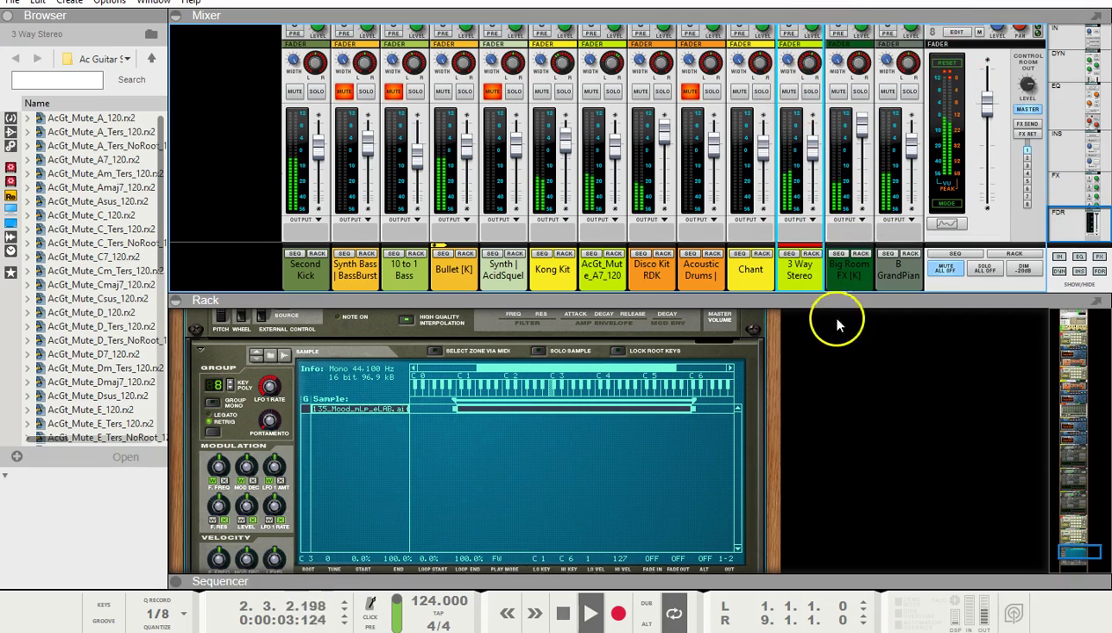
scroll(968, 406, "down", 10)
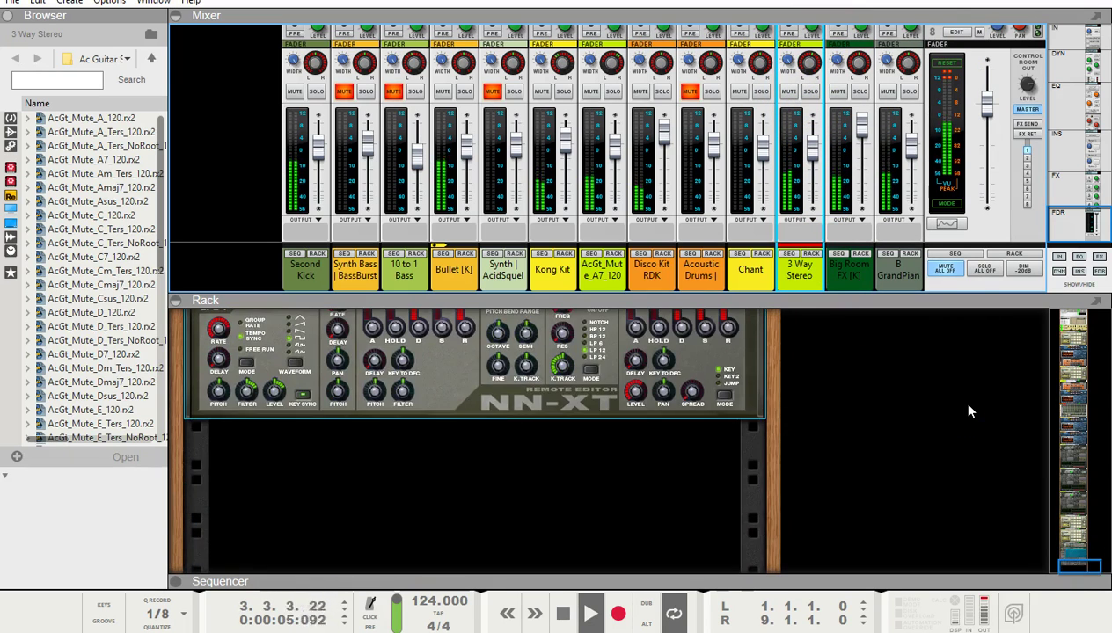
scroll(967, 407, "up", 8)
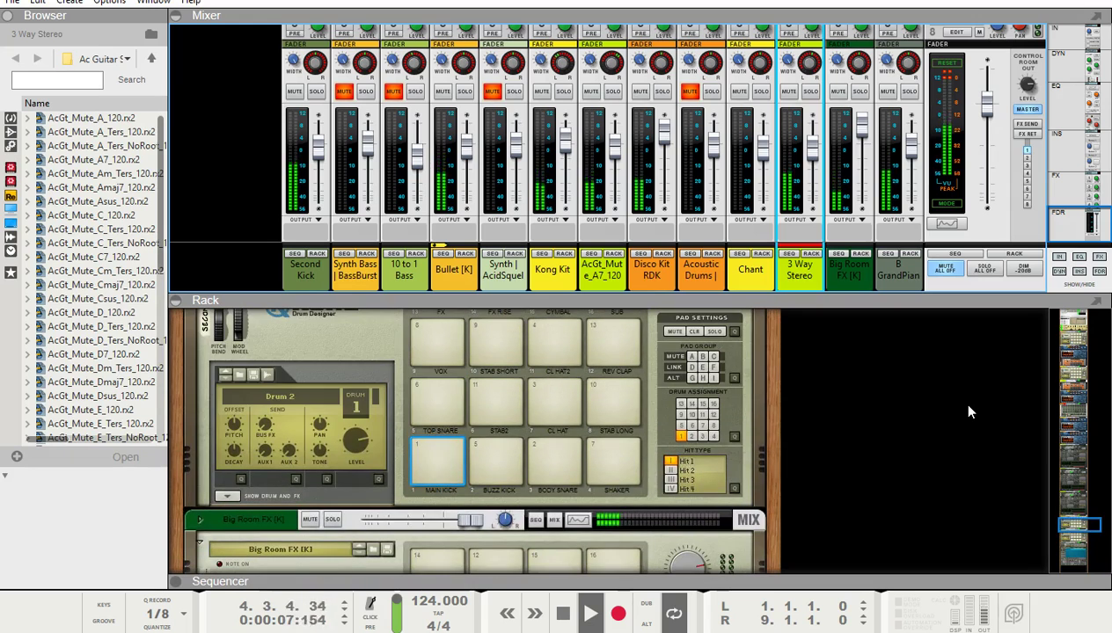
scroll(969, 411, "up", 5)
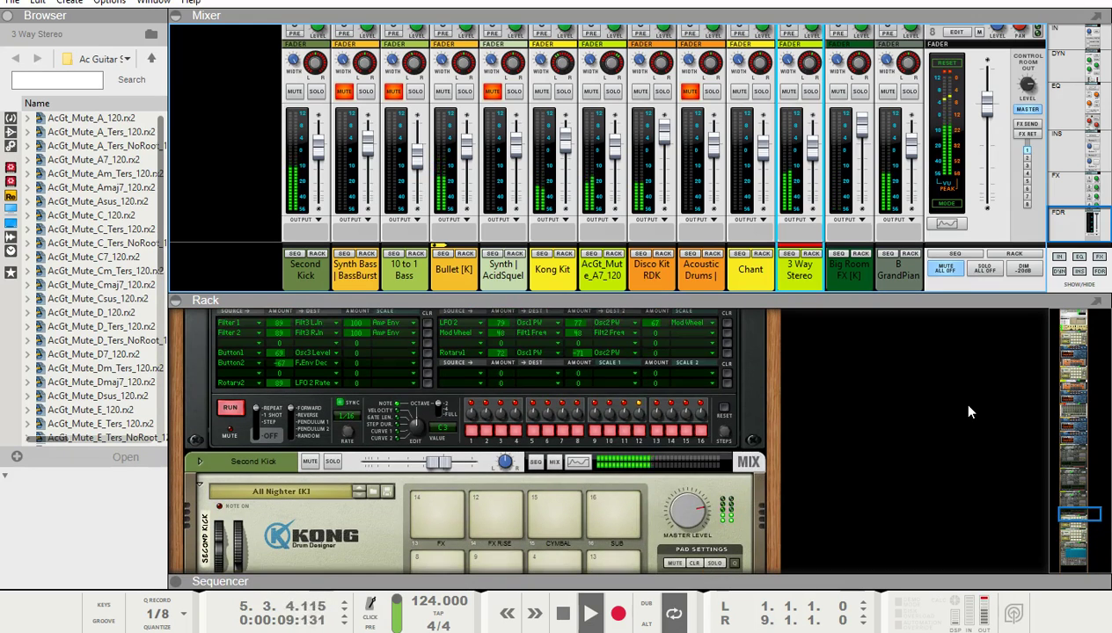
scroll(969, 411, "up", 5)
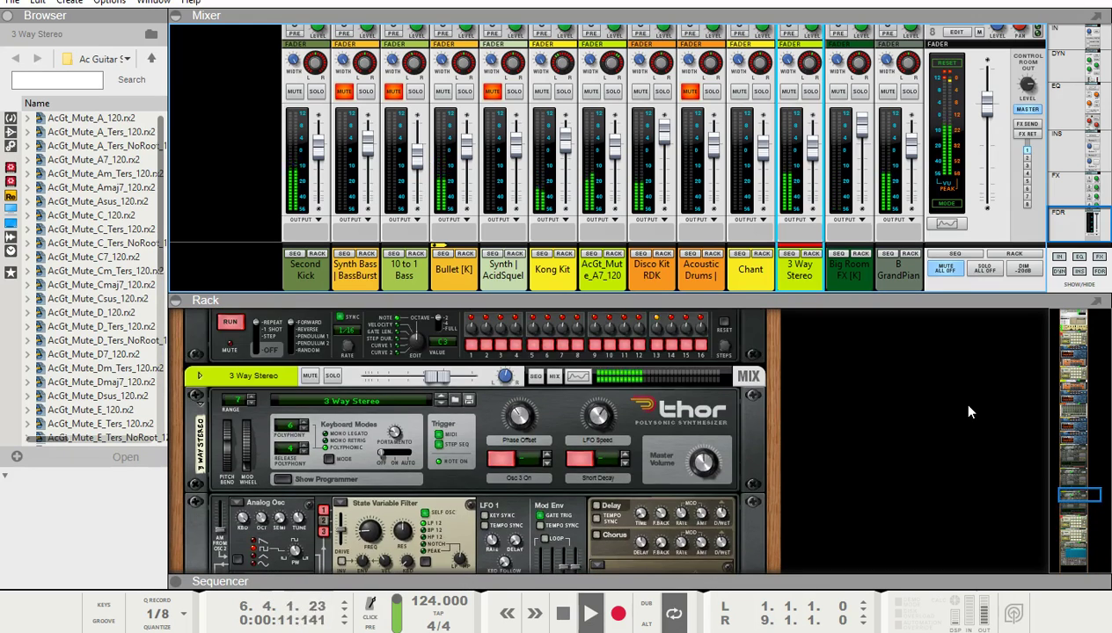
scroll(969, 412, "down", 1)
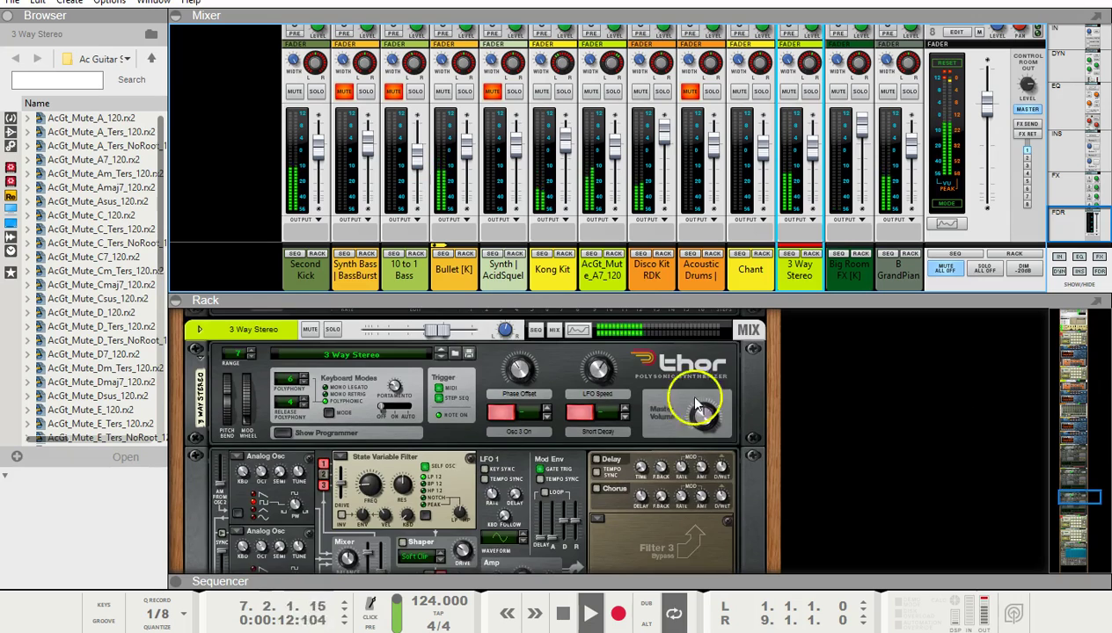
- Try the Analogue Lead patch on the 3 Way Stereo channel's Thor and return to the 70s SciFi patch
left_click(441, 355)
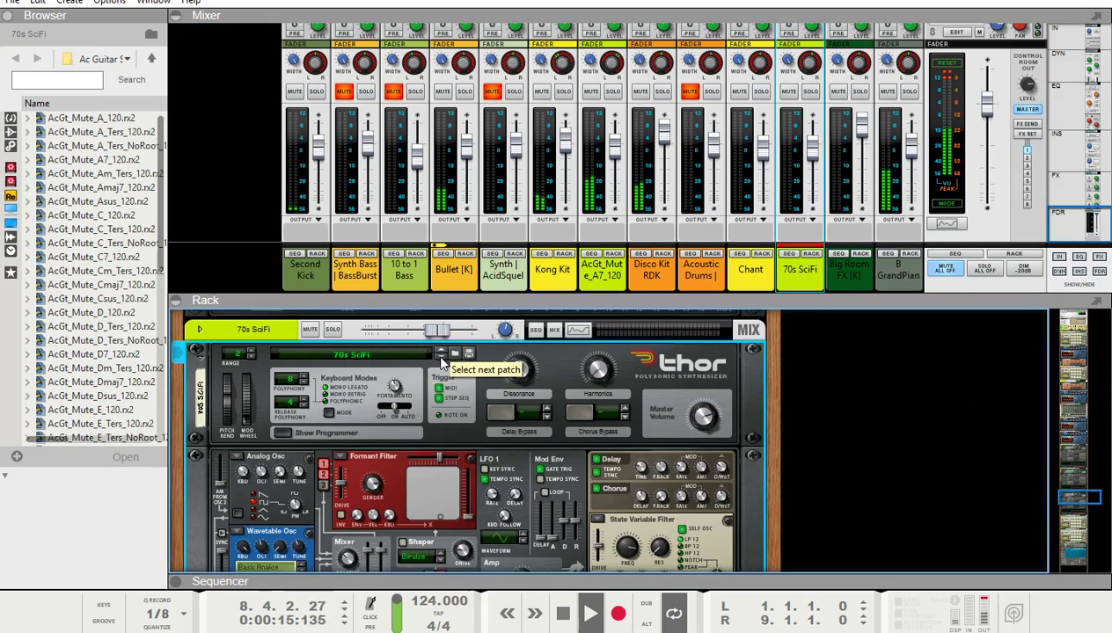
left_click(441, 356)
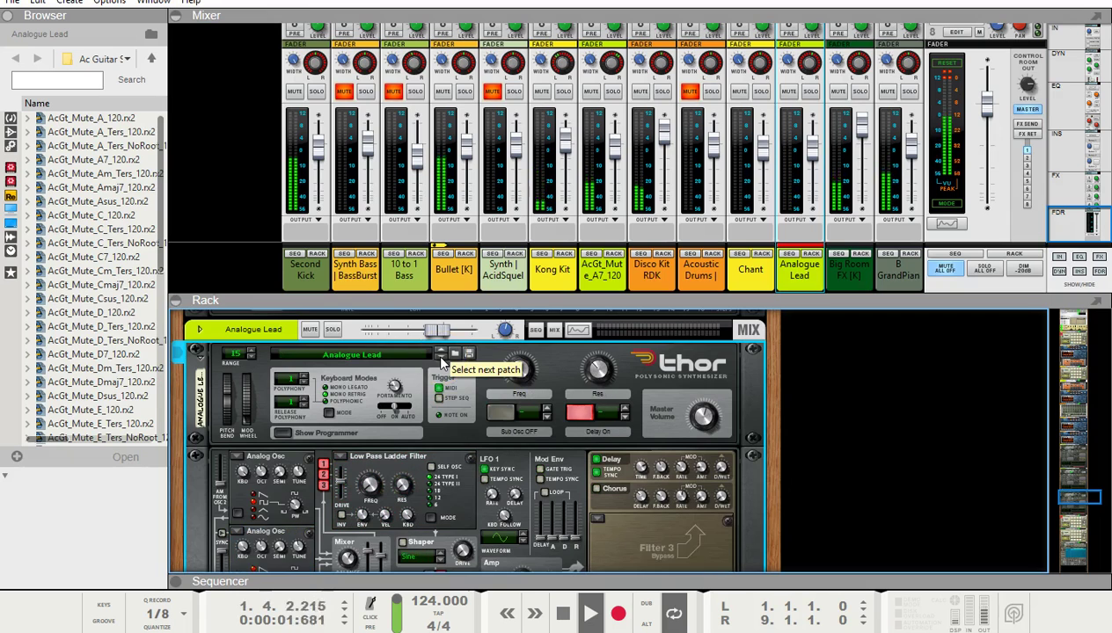
left_click(440, 356)
- Run Thor's step sequencer briefly to audition the 70s SciFi patch, and stop it again
scroll(393, 442, "down", 8)
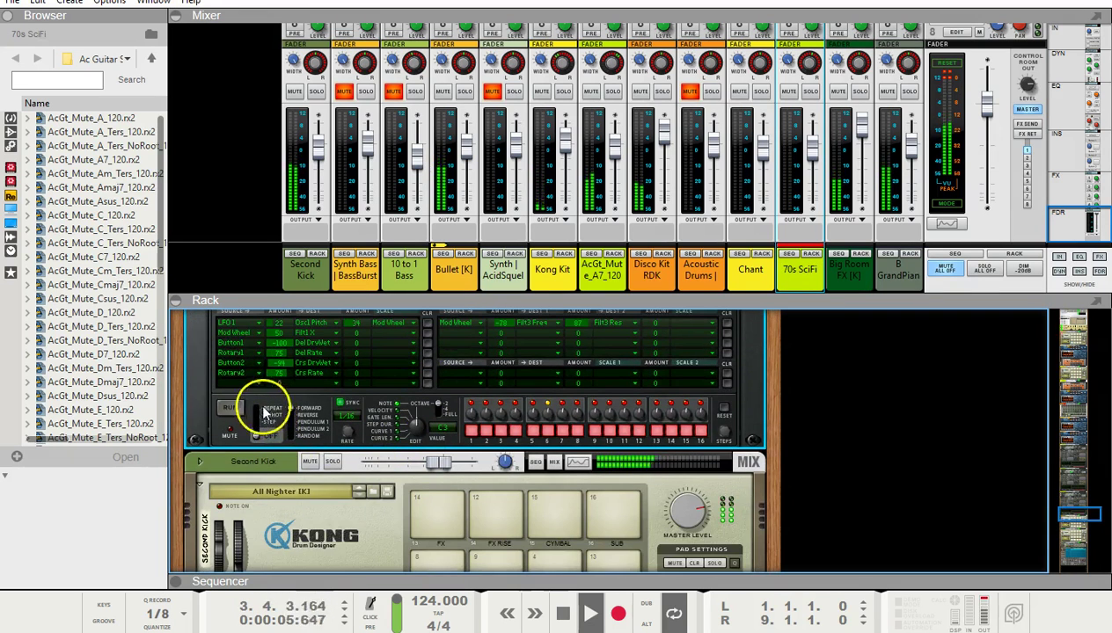
left_click(228, 406)
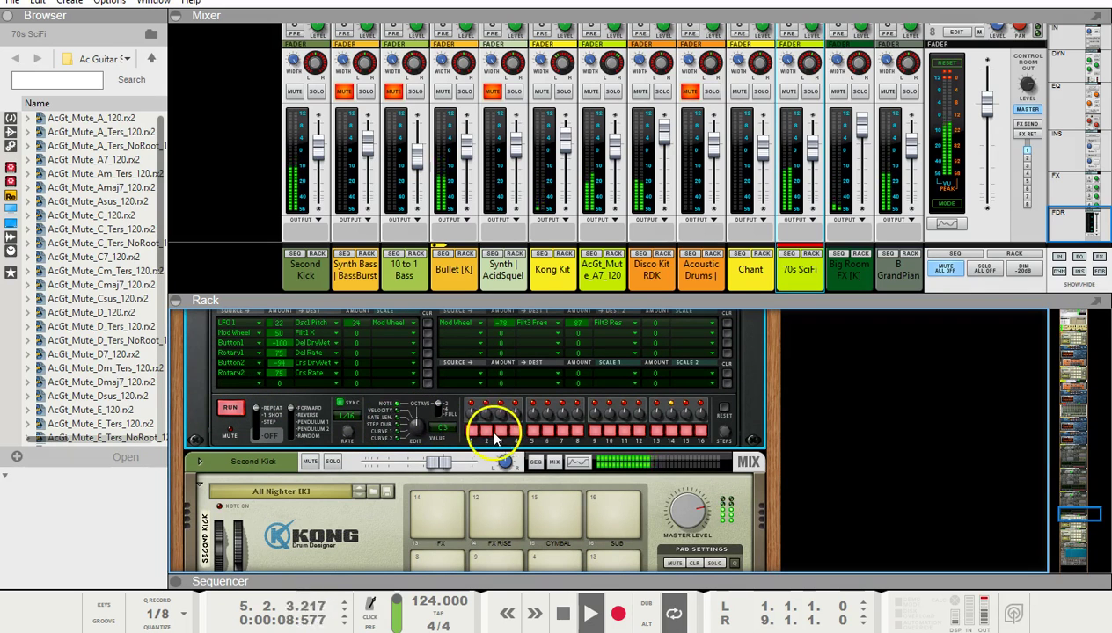
left_click(228, 407)
scroll(308, 426, "up", 10)
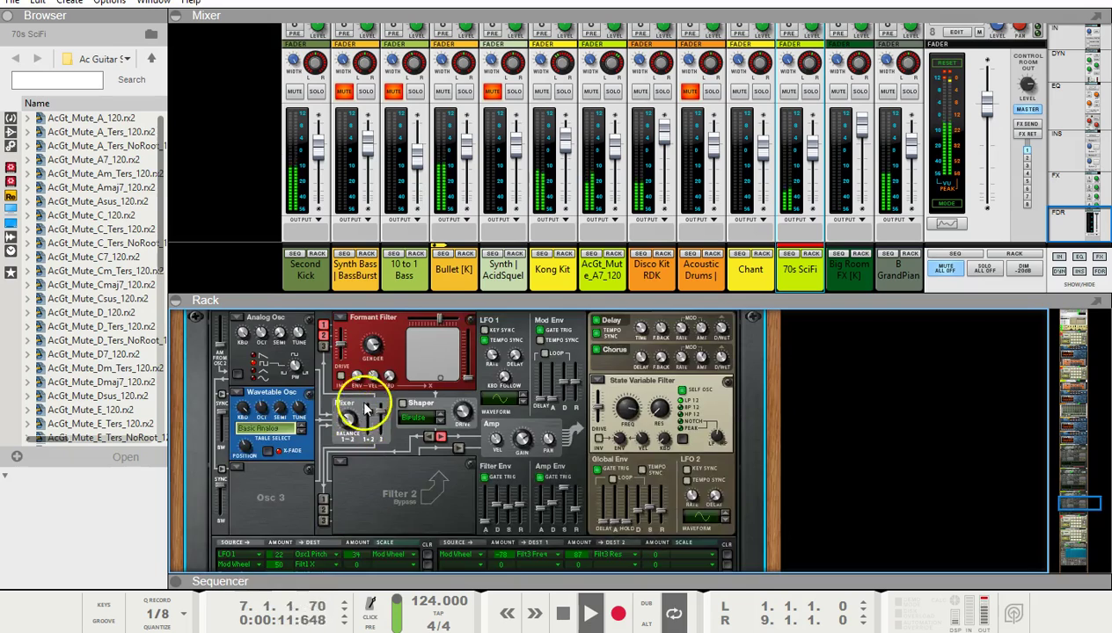
scroll(378, 376, "up", 1)
scroll(379, 376, "up", 3)
scroll(378, 387, "down", 3)
scroll(374, 387, "down", 3)
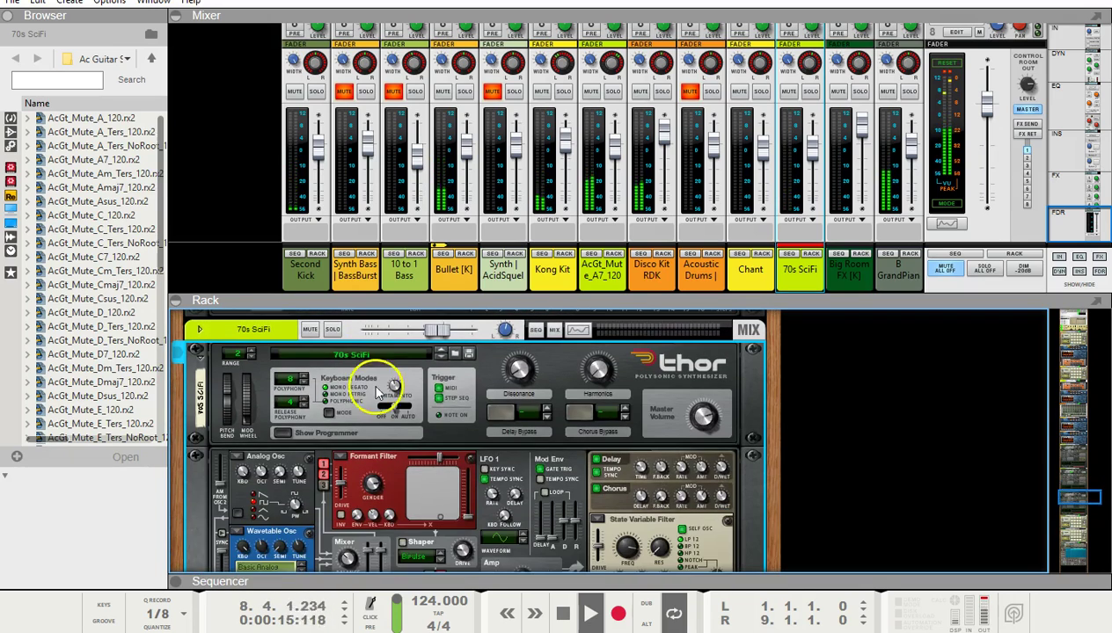
- Load the Analogue Lead patch in Thor and audition it with the step sequencer running briefly
left_click(442, 357)
scroll(440, 440, "down", 6)
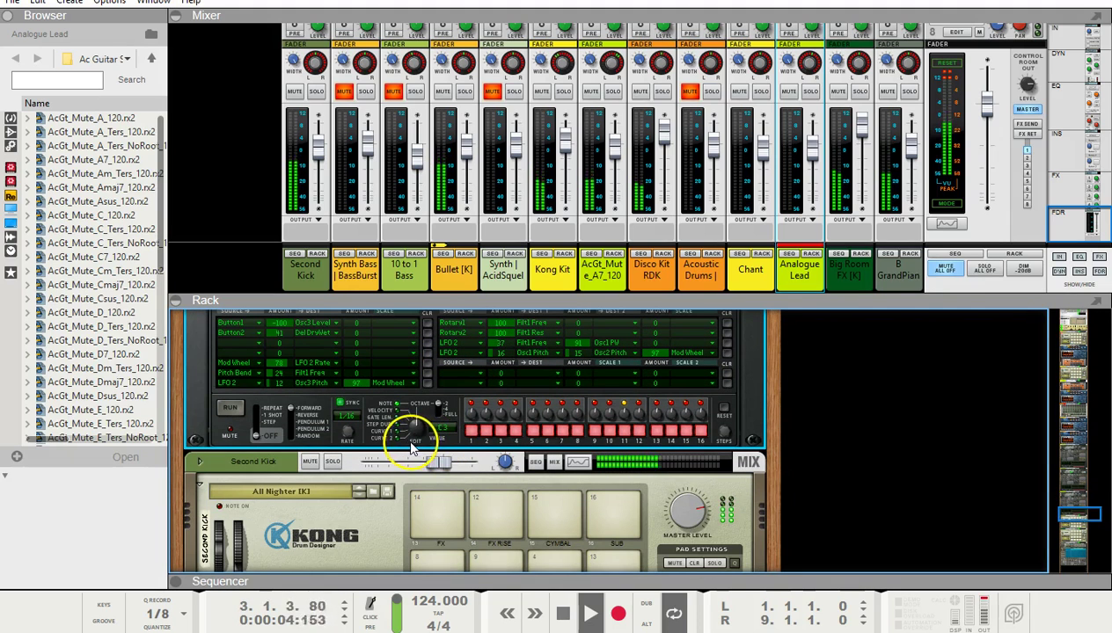
scroll(410, 440, "up", 2)
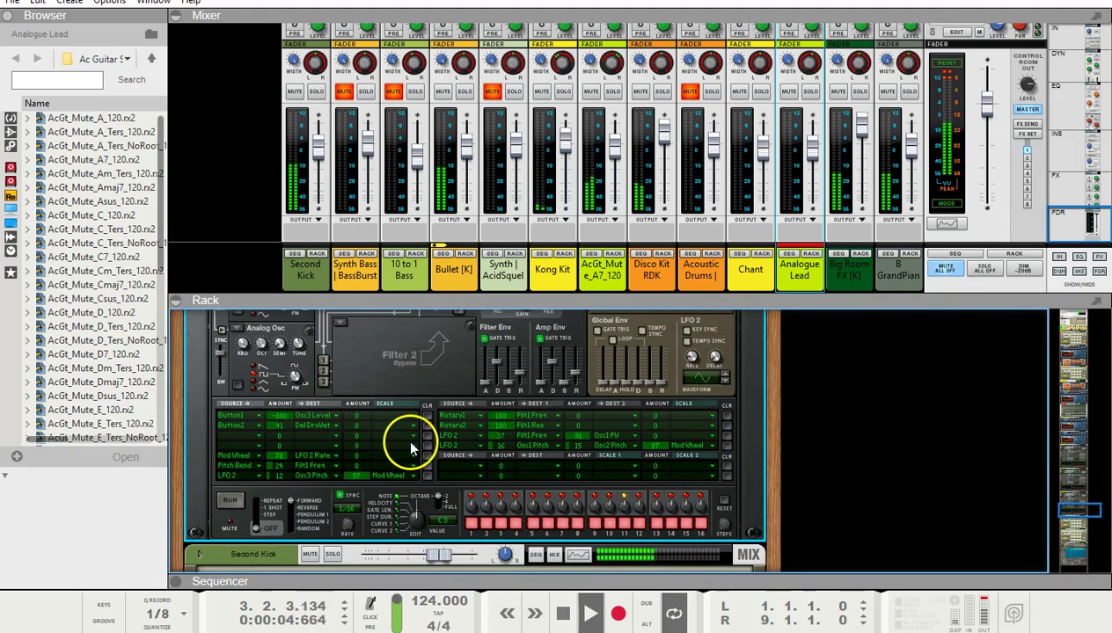
left_click(230, 501)
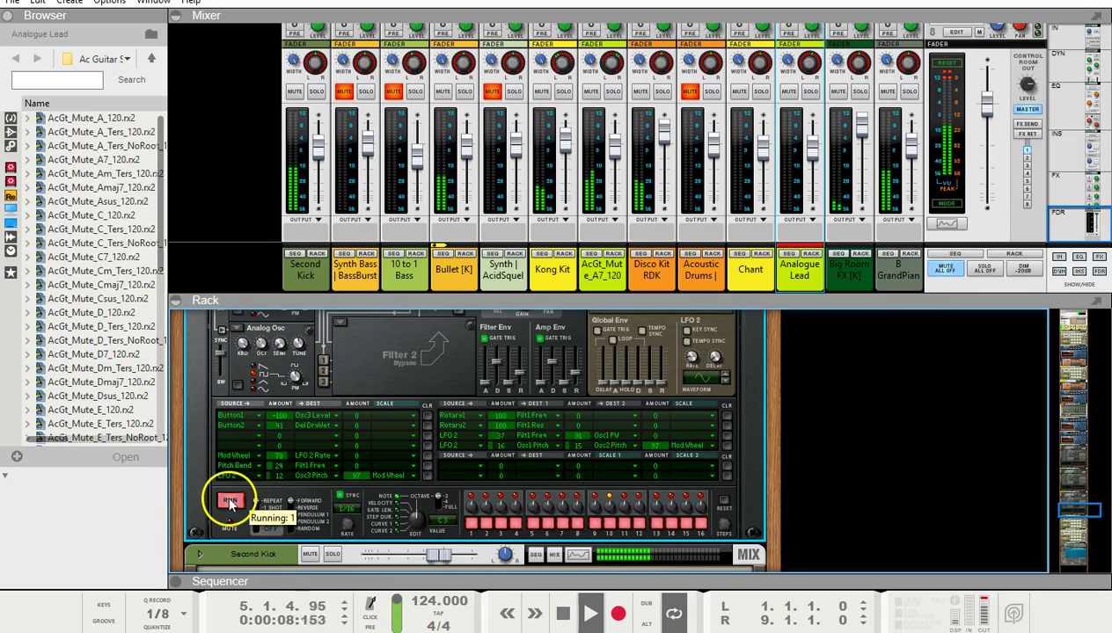
left_click(230, 501)
scroll(281, 466, "up", 6)
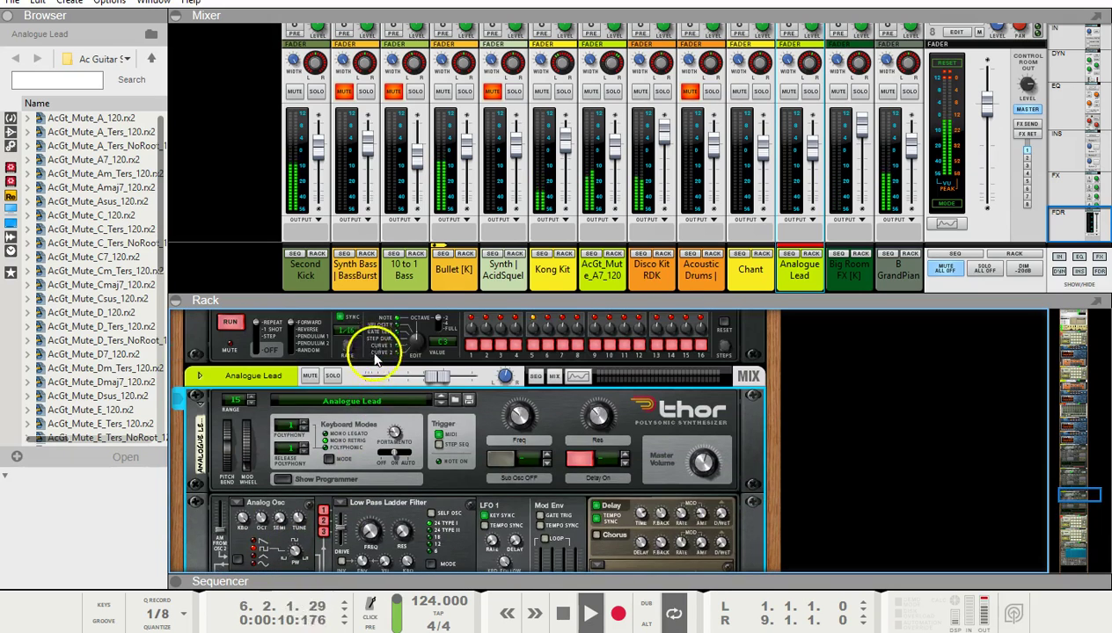
- Load the Another Lead patch in Thor and start its step sequencer
left_click(441, 399)
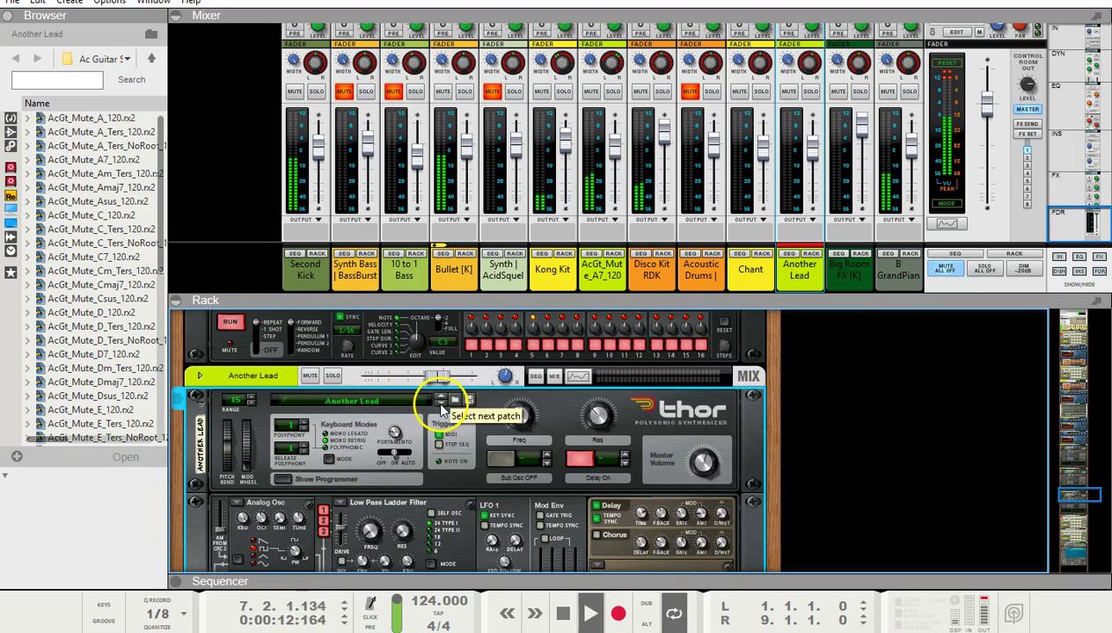
scroll(349, 464, "down", 5)
scroll(349, 463, "down", 3)
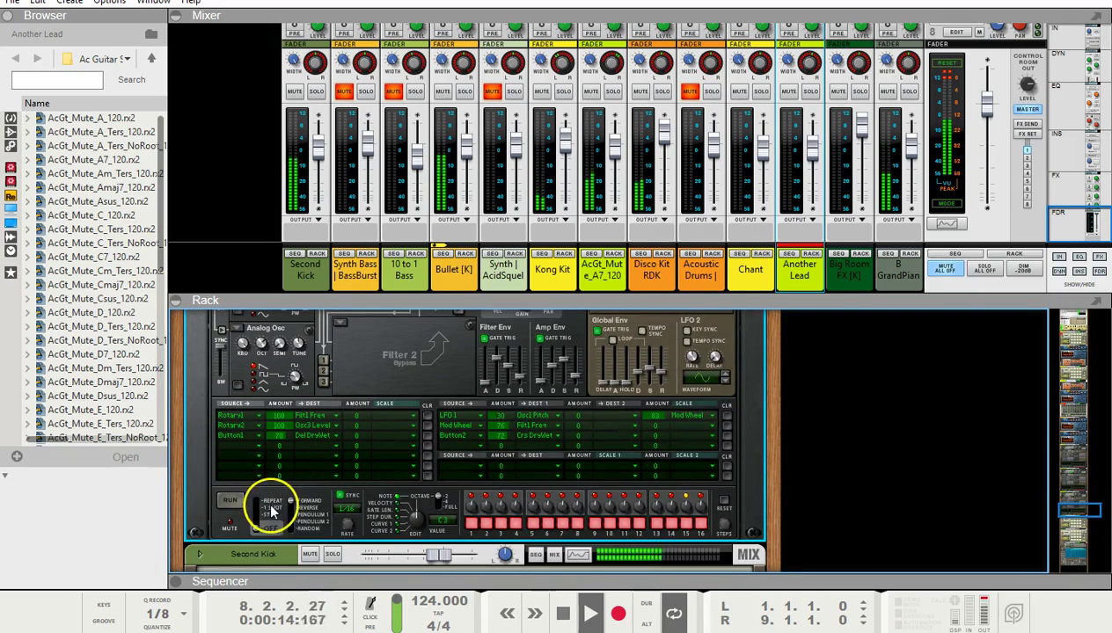
left_click(231, 500)
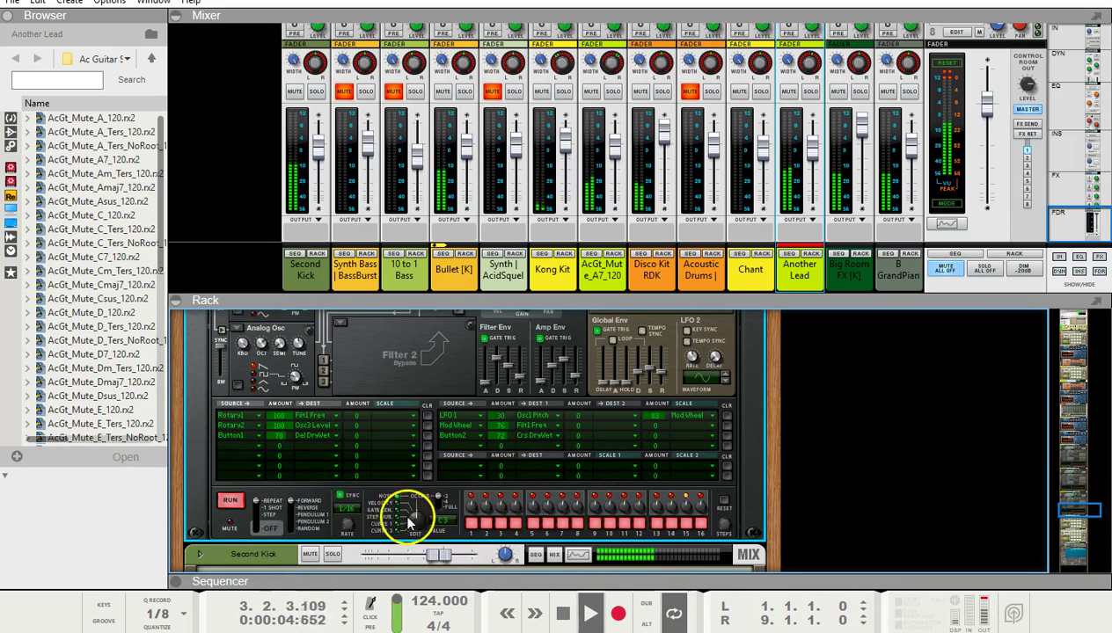
- Set Thor's step sequencer rate to 1/8 and its edit mode to Gate Length
left_click_drag(347, 528, 352, 559)
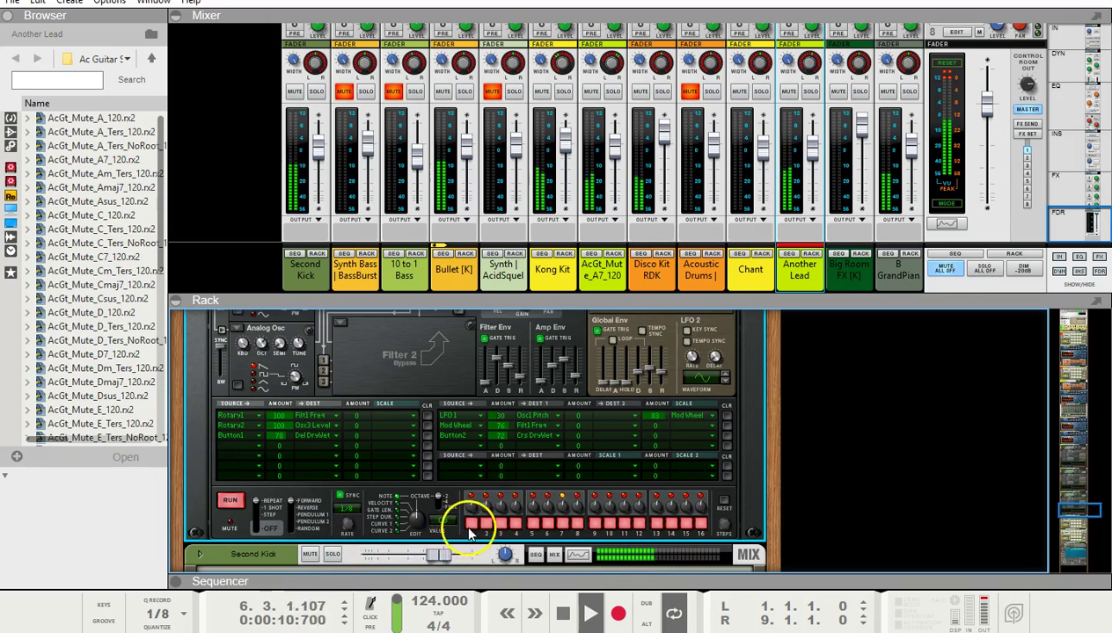
left_click_drag(412, 521, 411, 527)
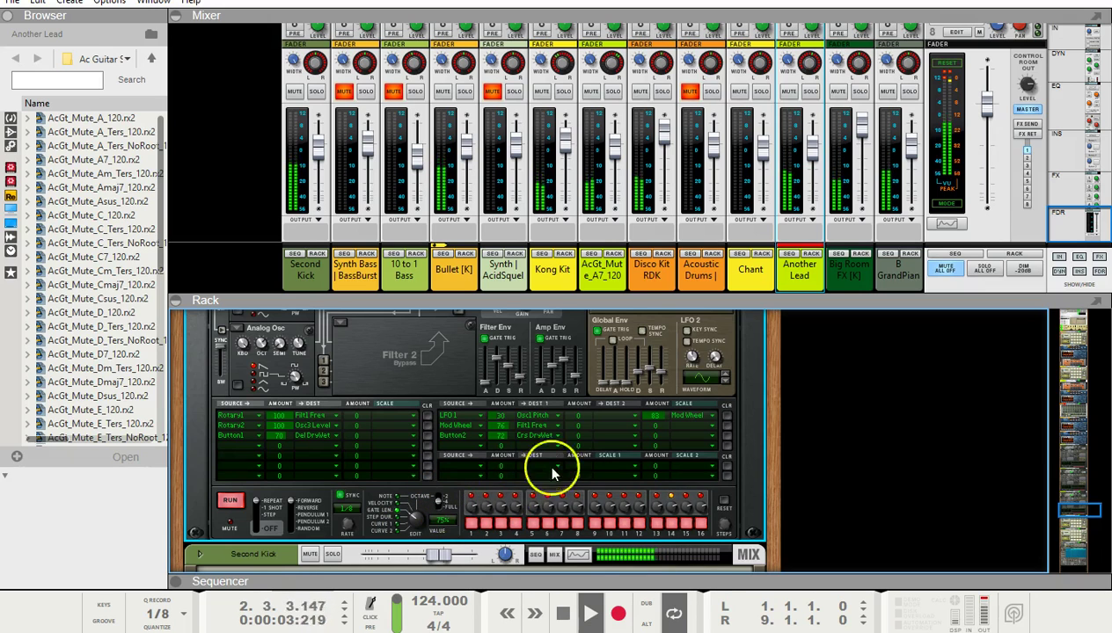
- Adjust Thor's global envelope release, enable Tempo Sync and Key Sync on LFO 2, and adjust that LFO's rate and delay
scroll(616, 460, "up", 2)
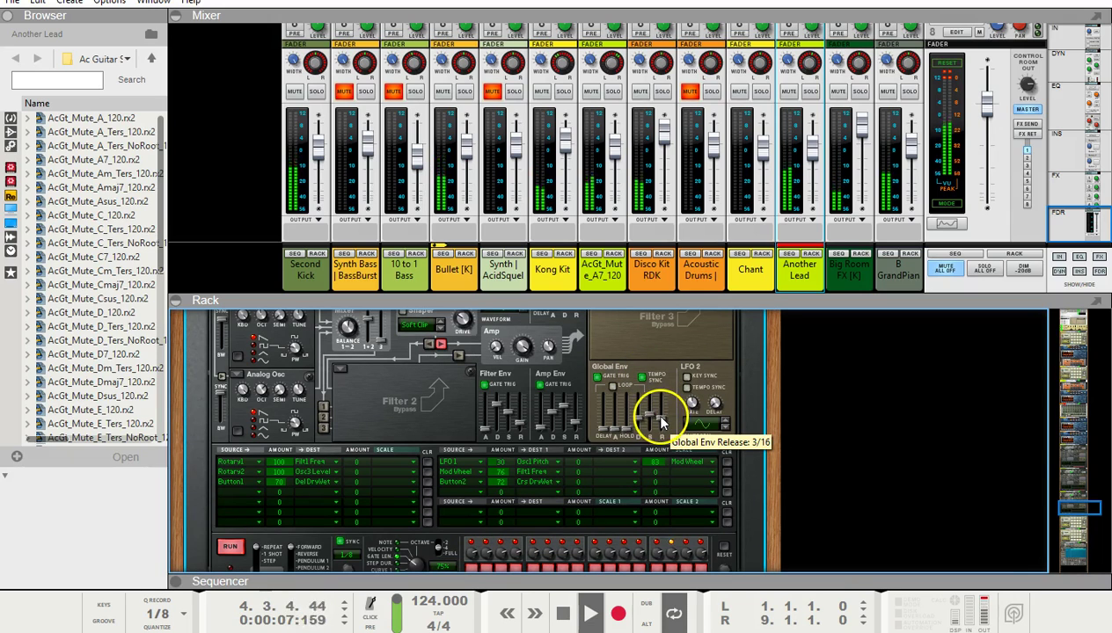
left_click_drag(661, 424, 661, 420)
left_click(687, 387)
left_click_drag(692, 403, 694, 397)
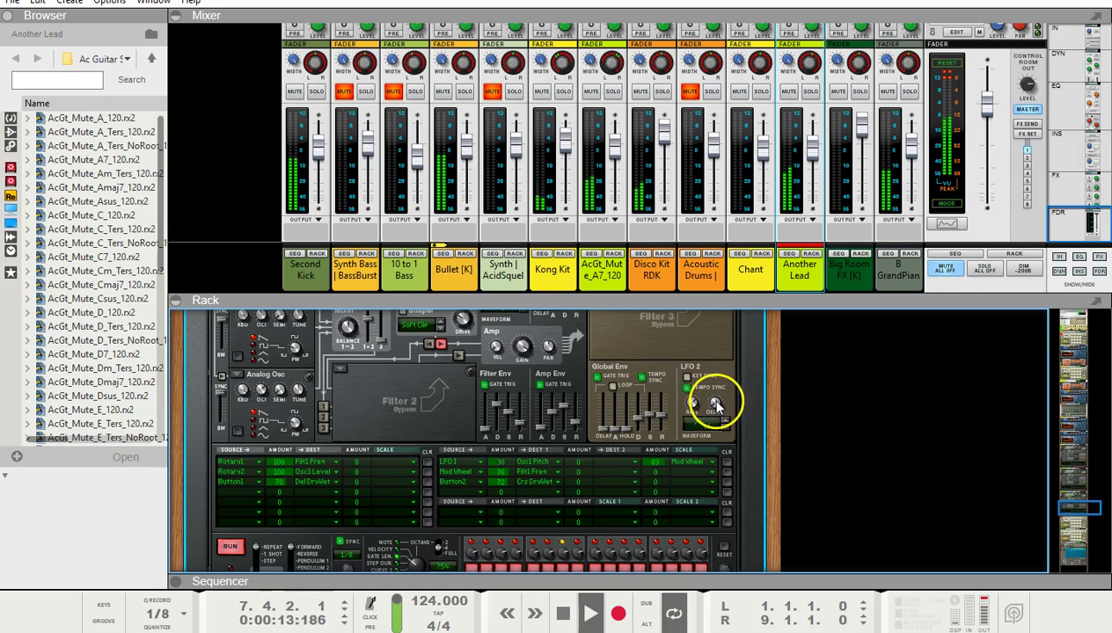
mouse_move(717, 391)
left_mouse_down()
mouse_move(712, 355)
mouse_move(712, 372)
left_mouse_up()
left_click(687, 380)
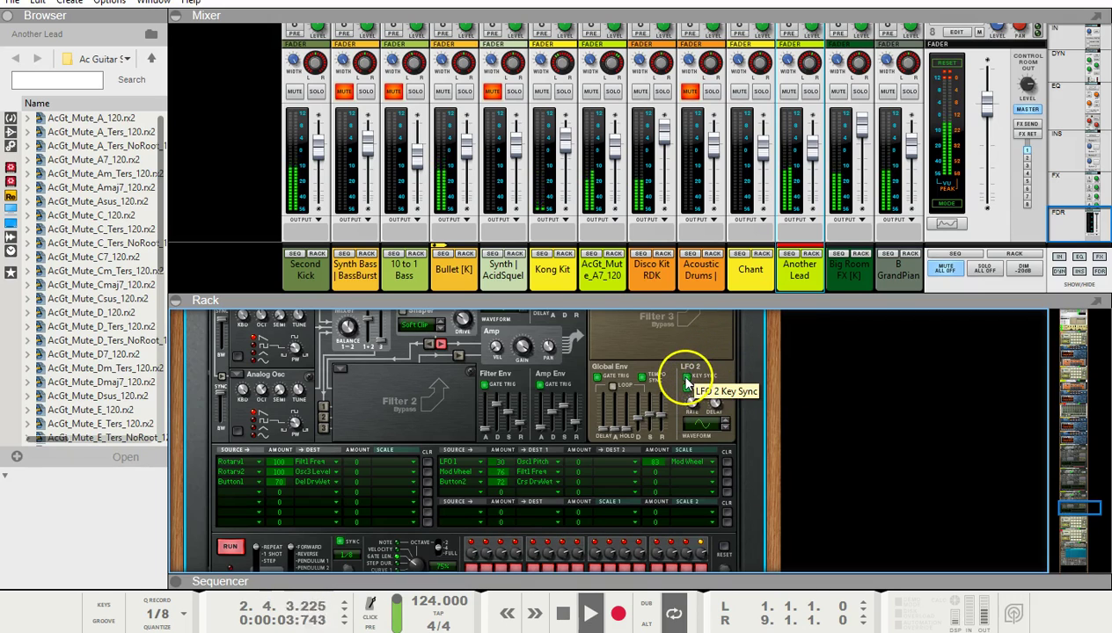
- Adjust Thor's amp and filter envelopes, trying filter envelope attack times of 424 ms and 1.49 s
left_click_drag(577, 428, 545, 426)
left_click_drag(546, 430, 549, 430)
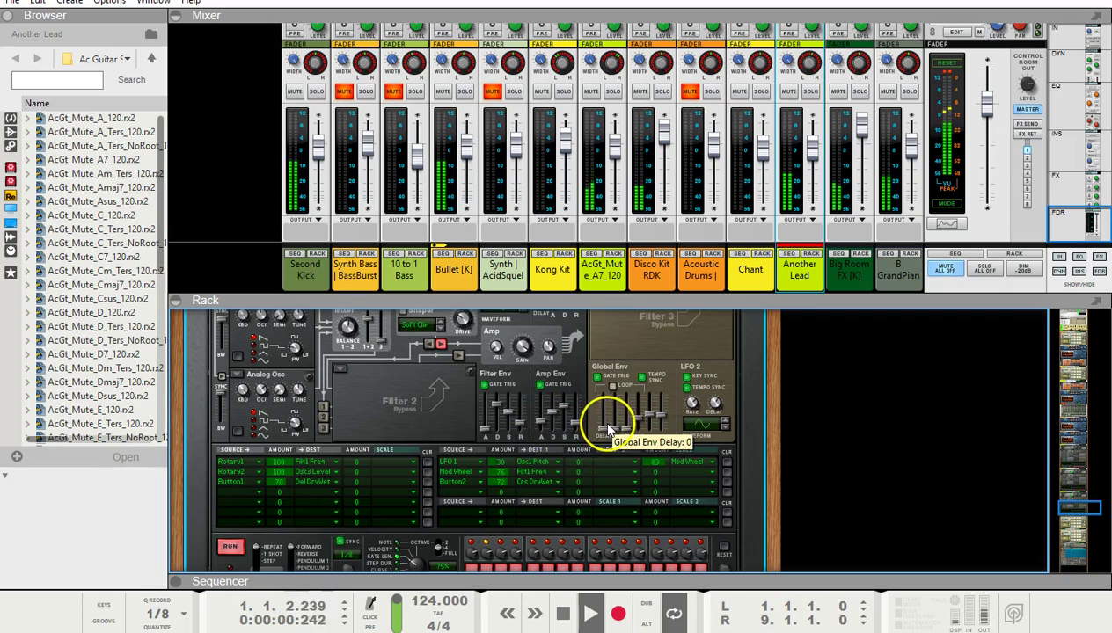
left_click_drag(523, 423, 495, 426)
left_click(490, 433)
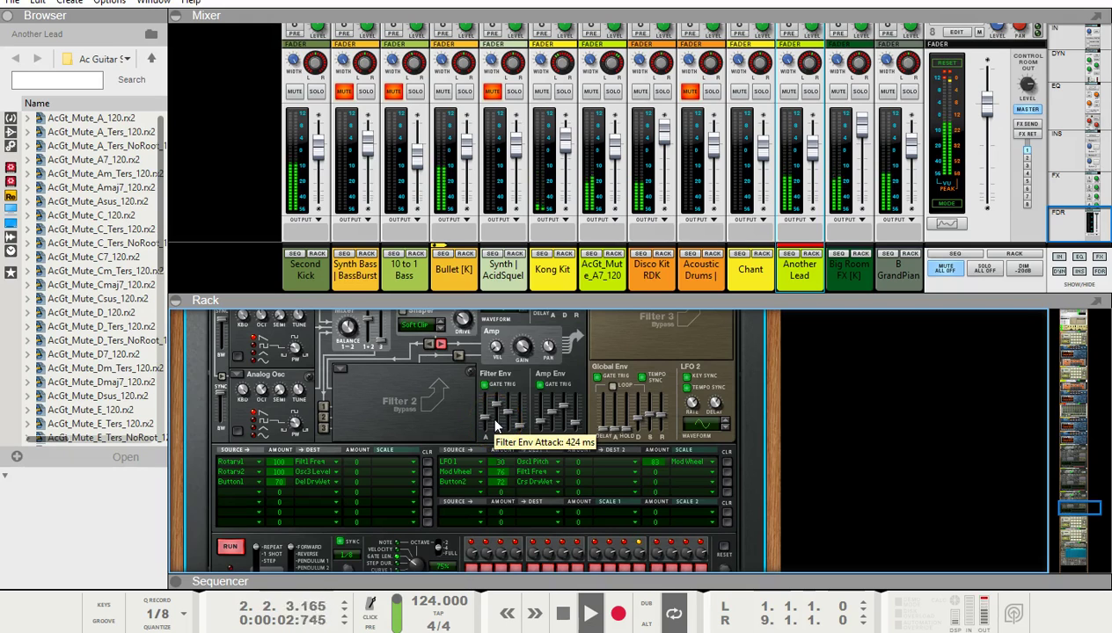
left_click_drag(495, 425, 495, 425)
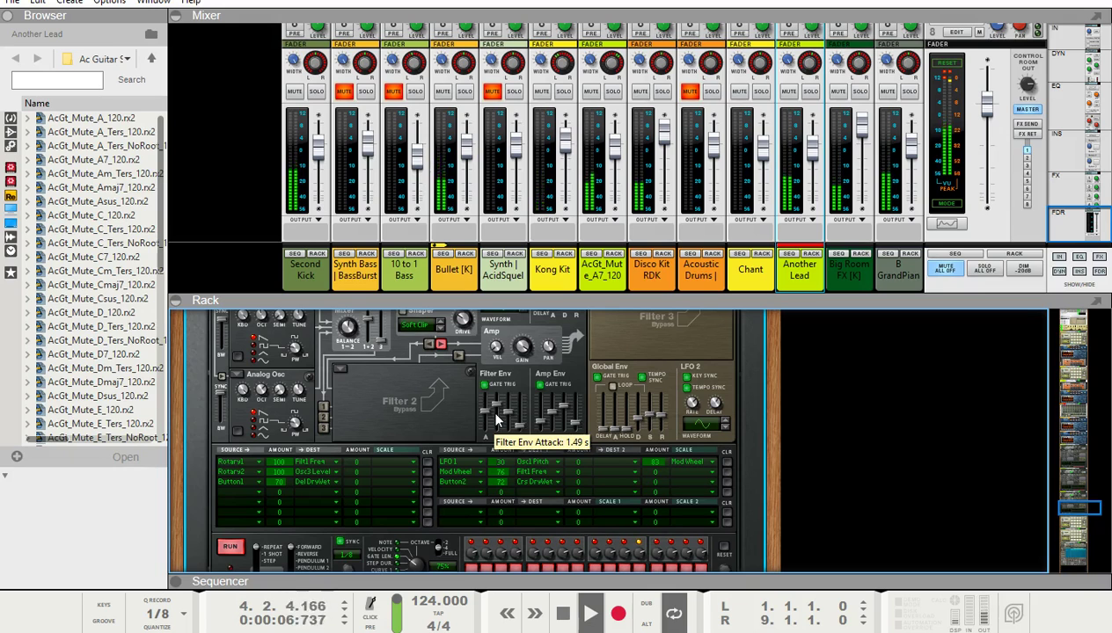
left_click_drag(496, 420, 496, 420)
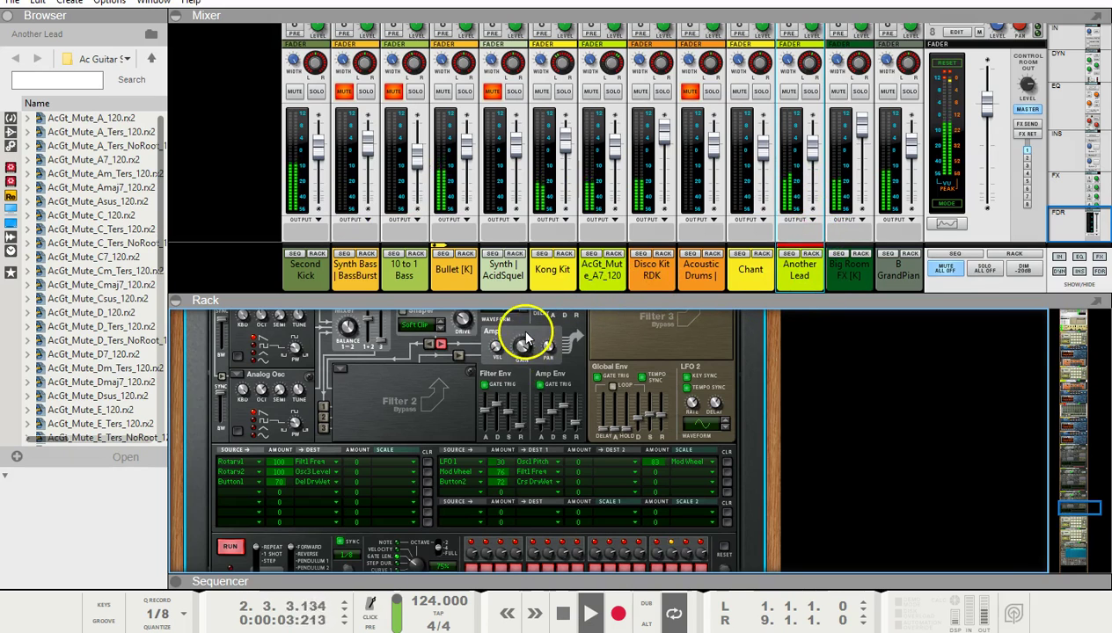
- Rename the Another Lead Thor device as "Main riff Lead"
scroll(497, 405, "up", 5)
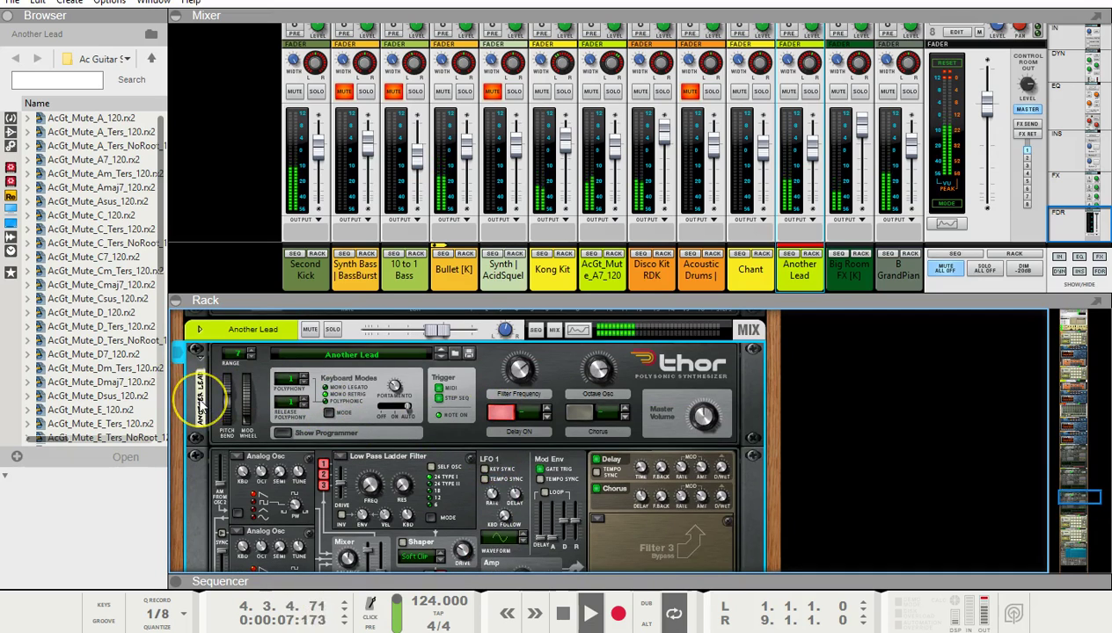
double_click(200, 407)
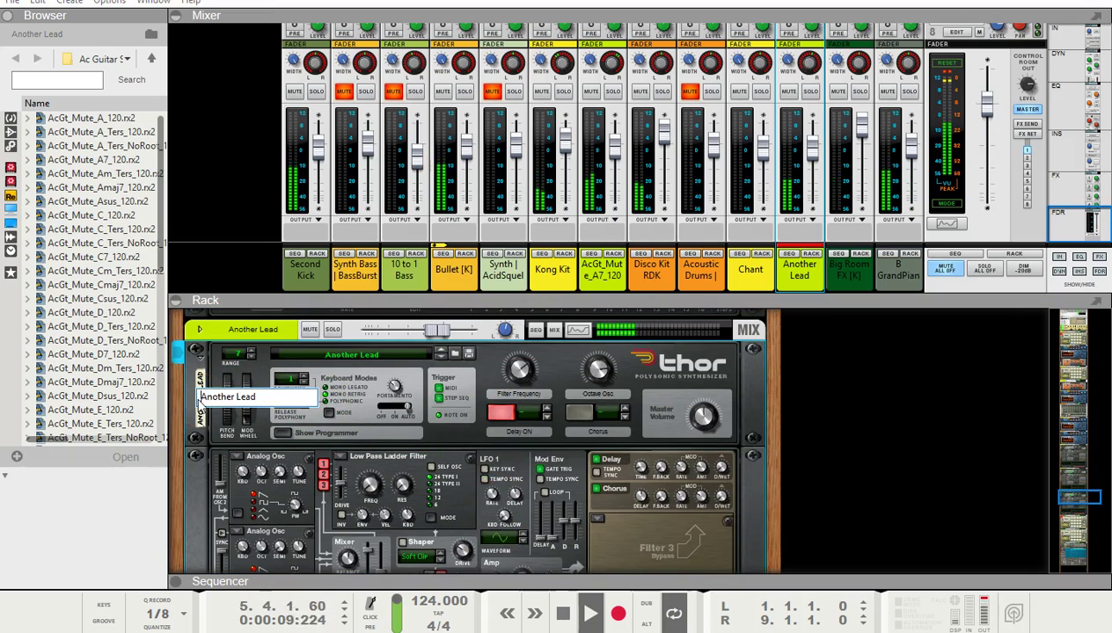
left_click_drag(255, 397, 176, 398)
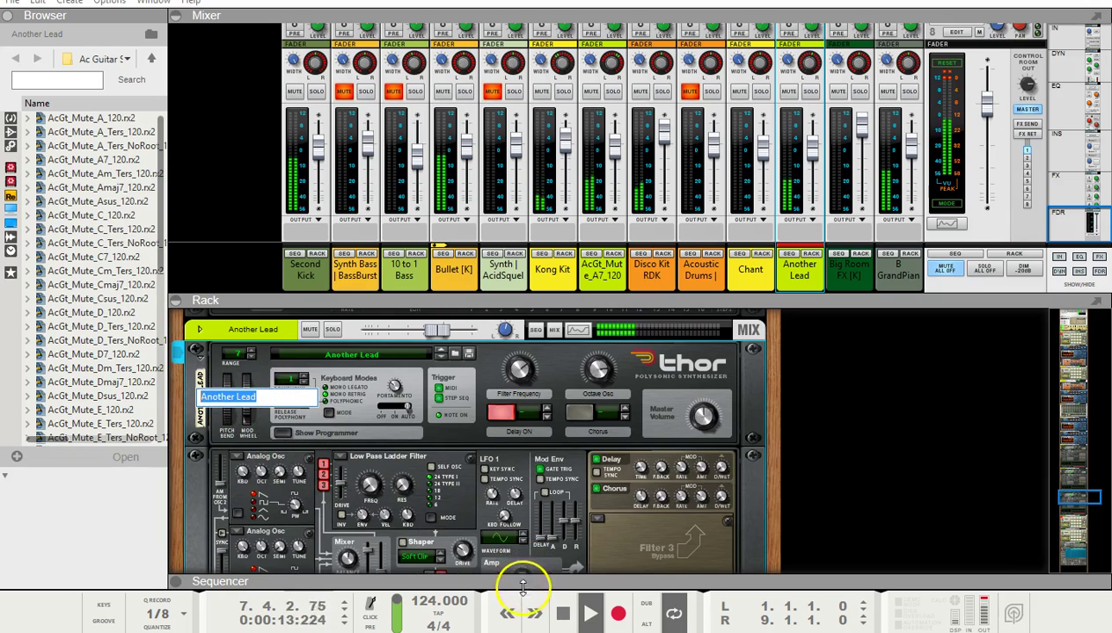
type("Main riff Lead")
key("Return")
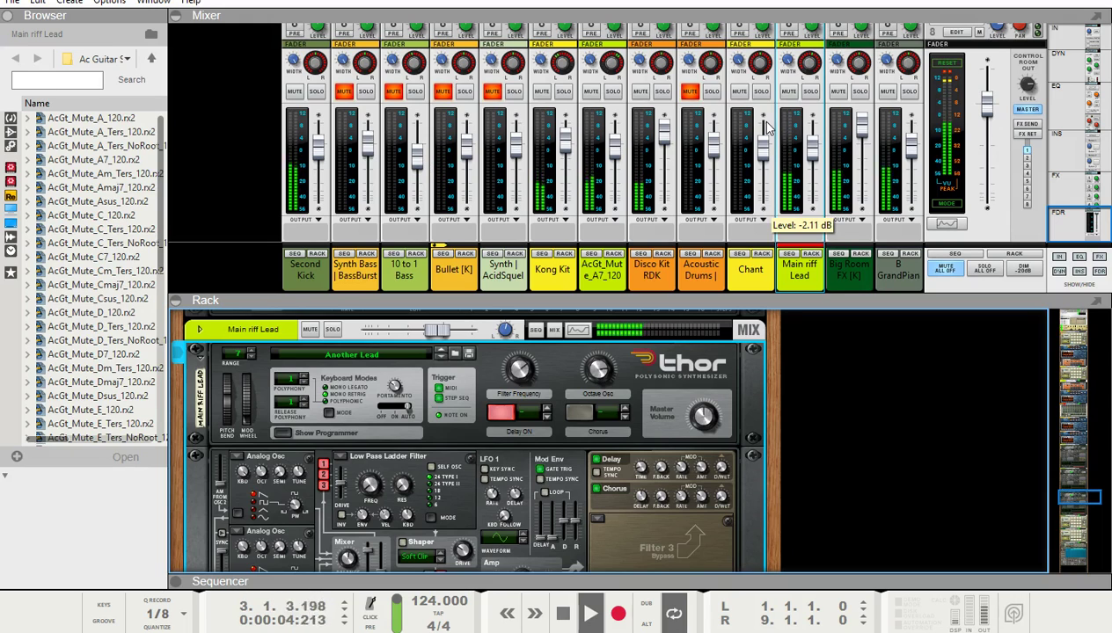
- Map the M Stereo 1 Stereo Imager's Solo Mode to Button R8 on the Korg nanoKONTROL2, then try Solo Lo Band and Solo Hi Band
left_click(646, 264)
scroll(646, 264, "up", 1)
scroll(839, 442, "down", 3)
scroll(839, 441, "up", 8)
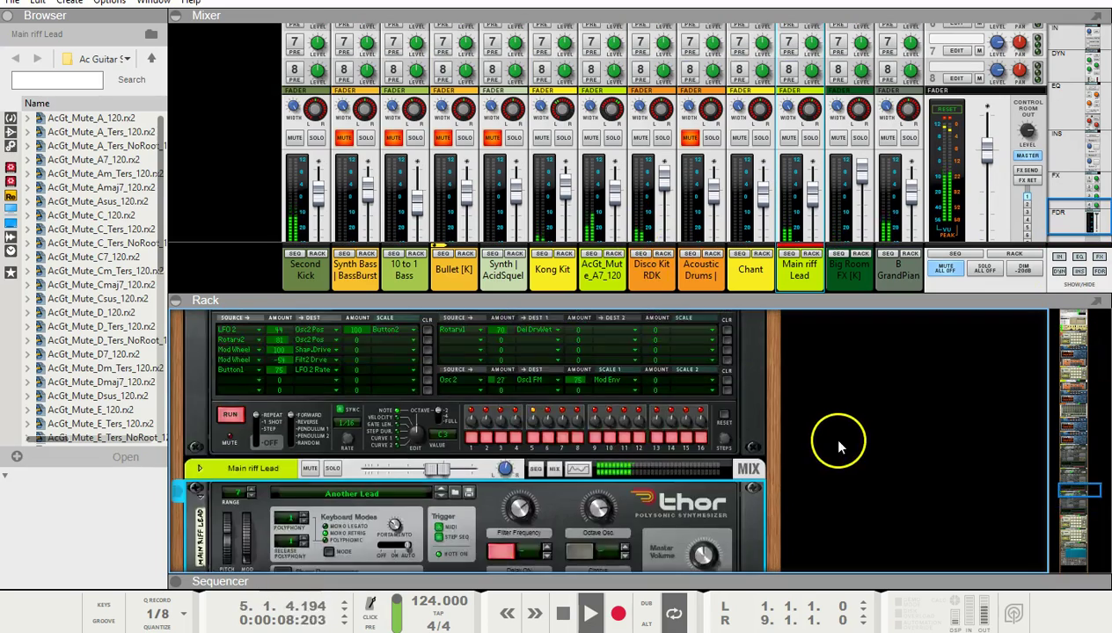
left_click_drag(1071, 534, 1072, 328)
scroll(781, 384, "up", 1)
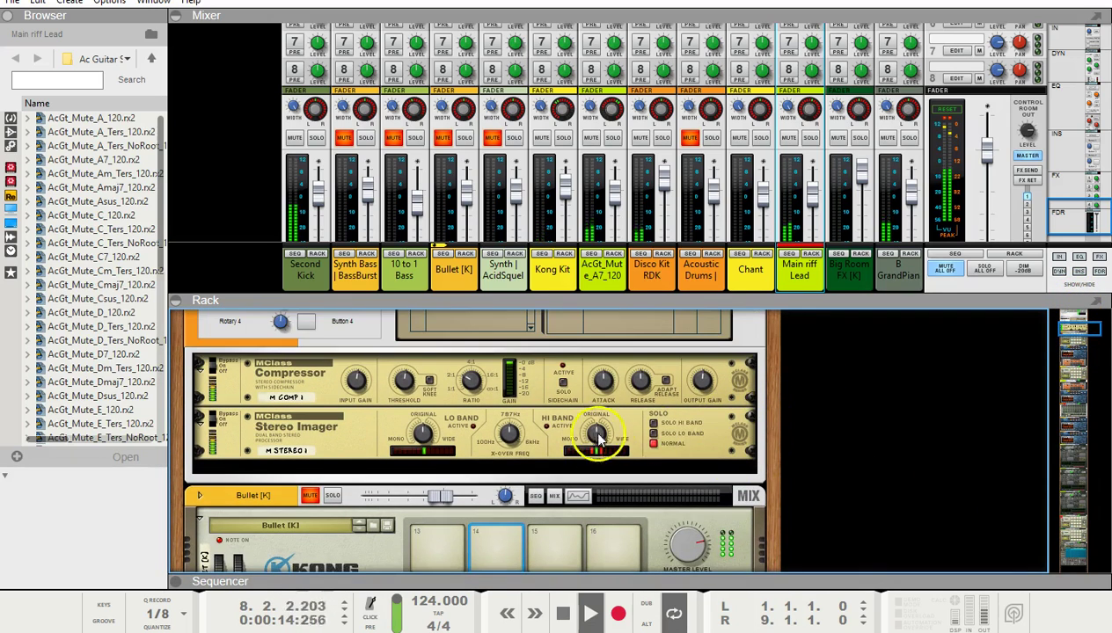
right_click(653, 424)
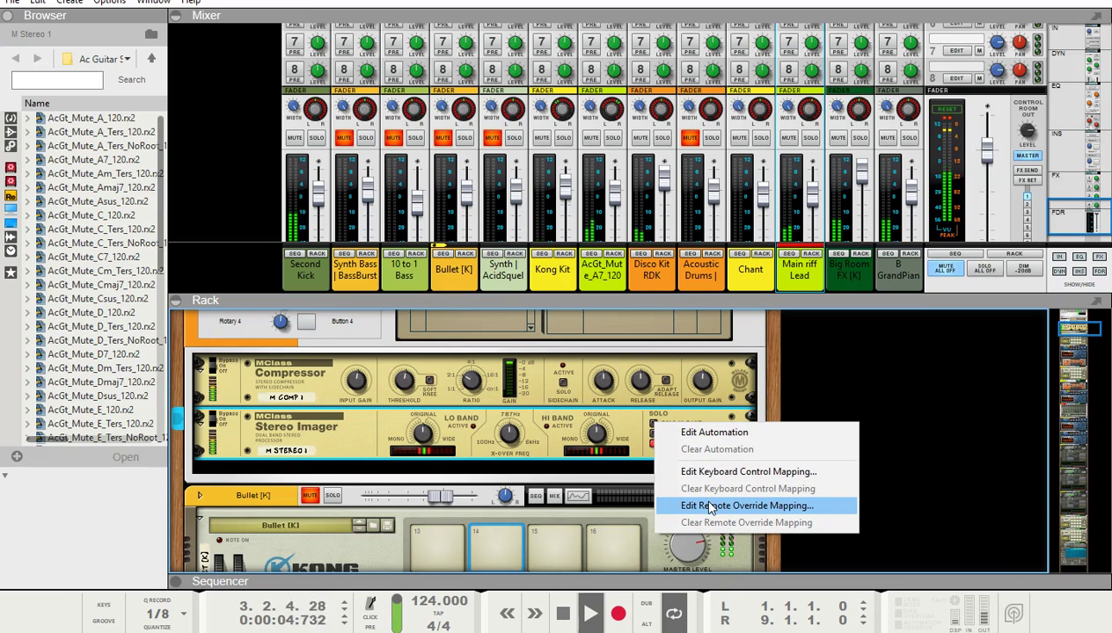
left_click(710, 507)
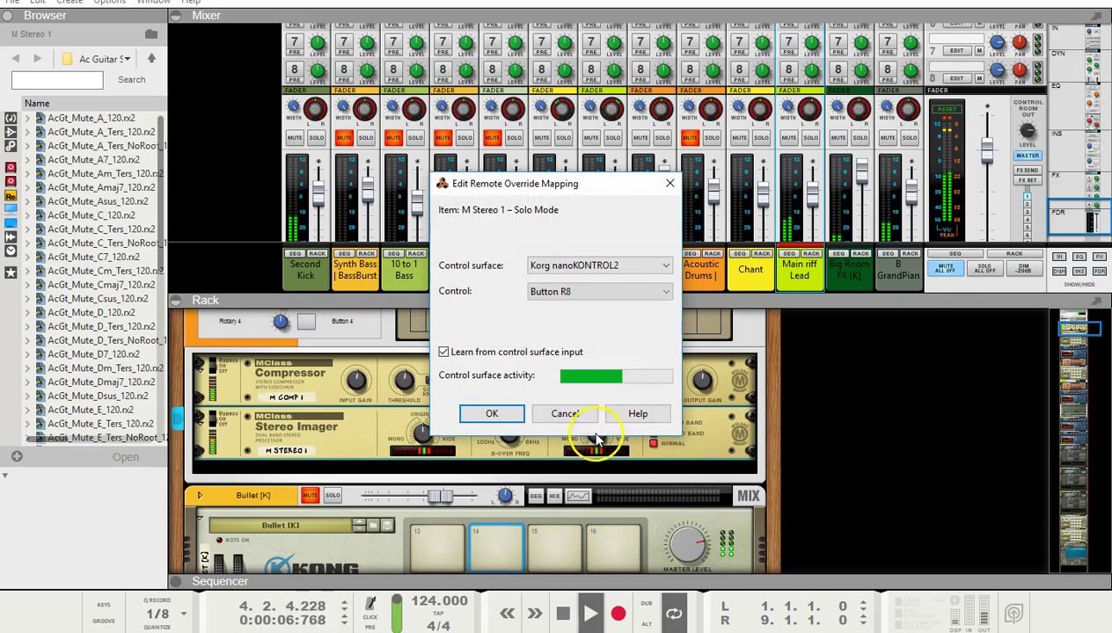
left_click(492, 411)
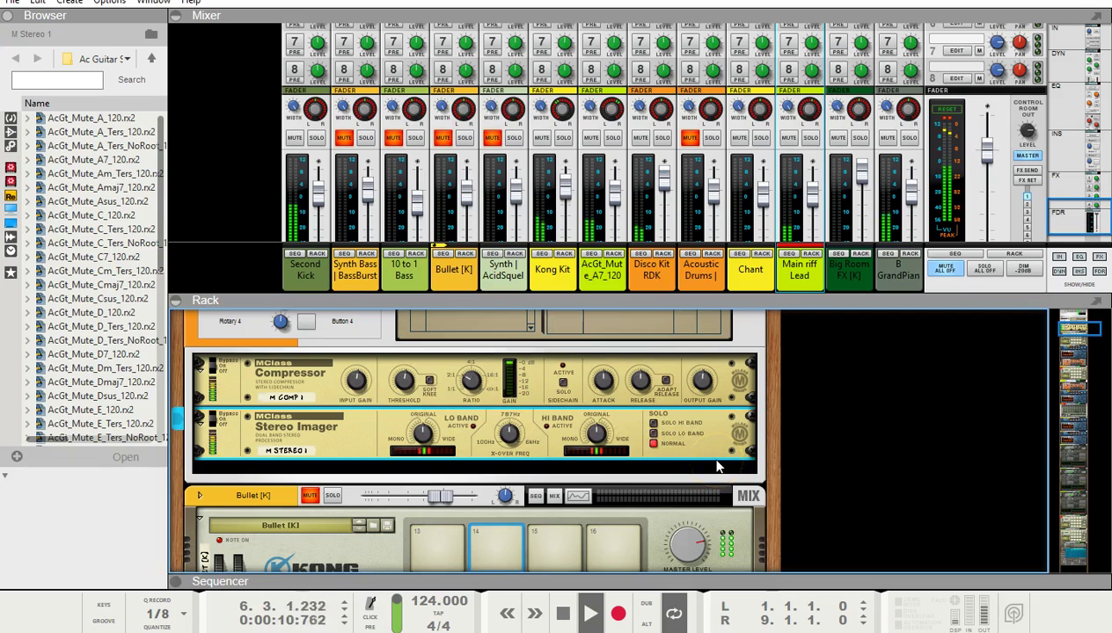
left_click(758, 429)
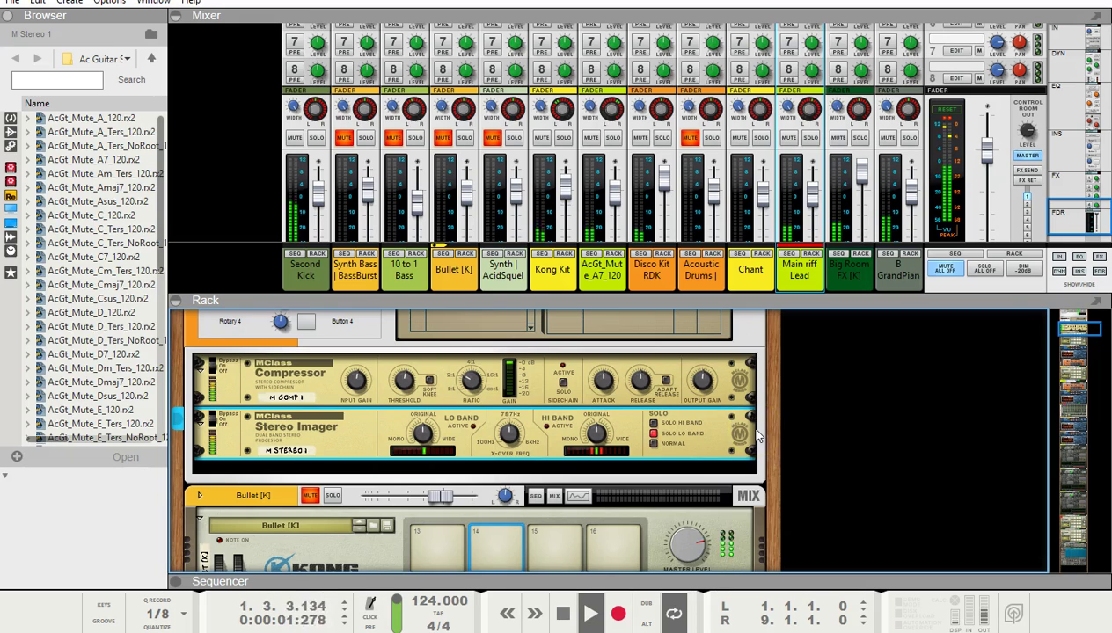
left_click(647, 432)
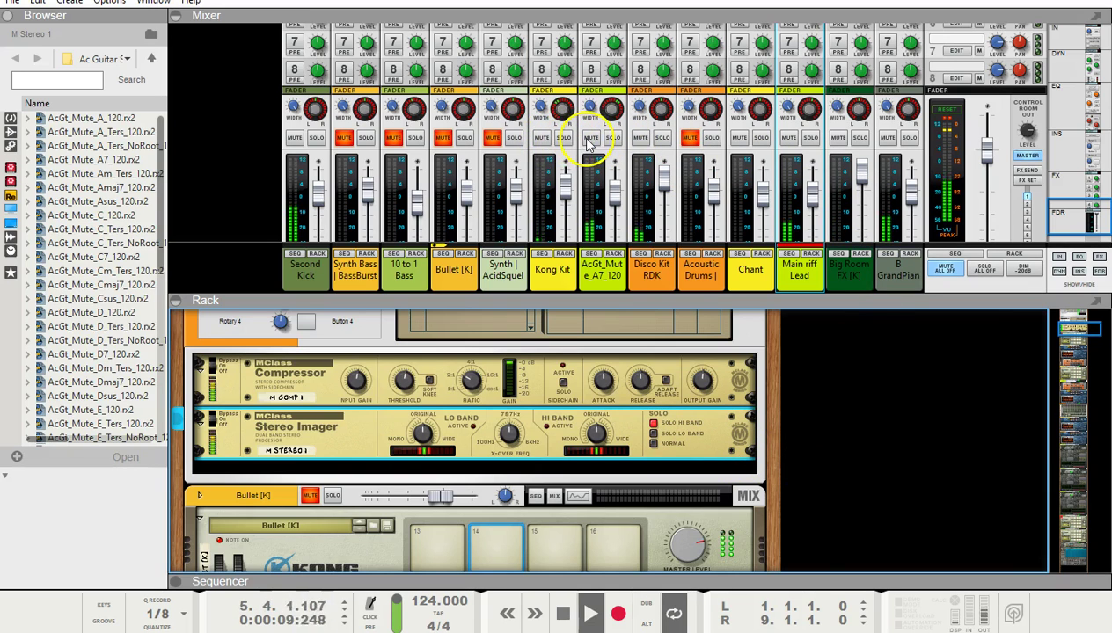
- Mute the Disco Kit RDK, B GrandPiano and Second Kick channels
left_click(640, 138)
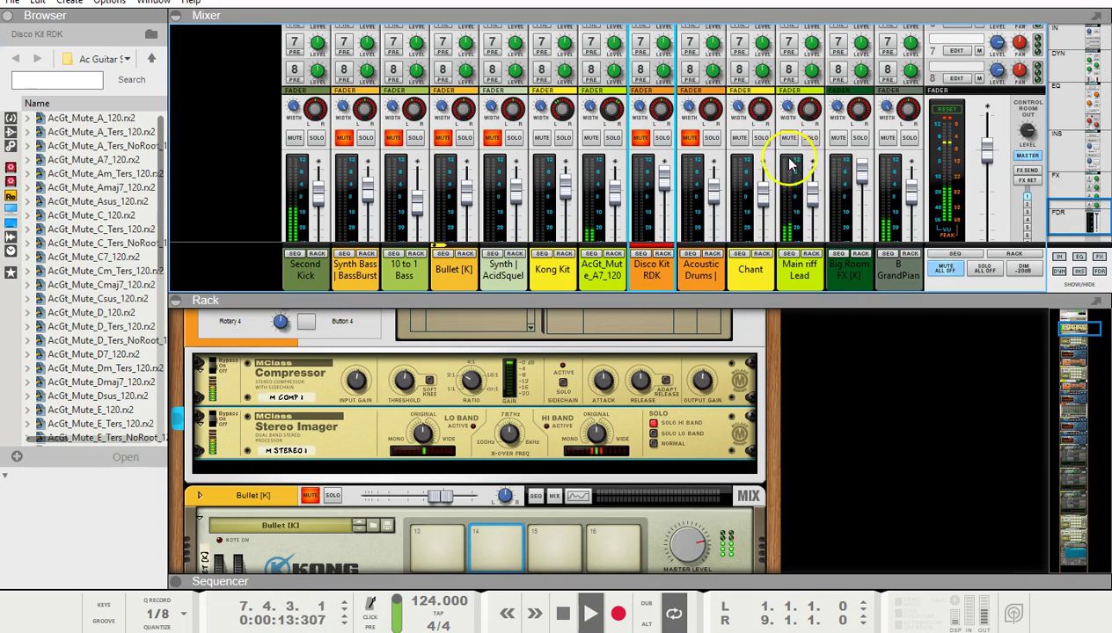
left_click(888, 139)
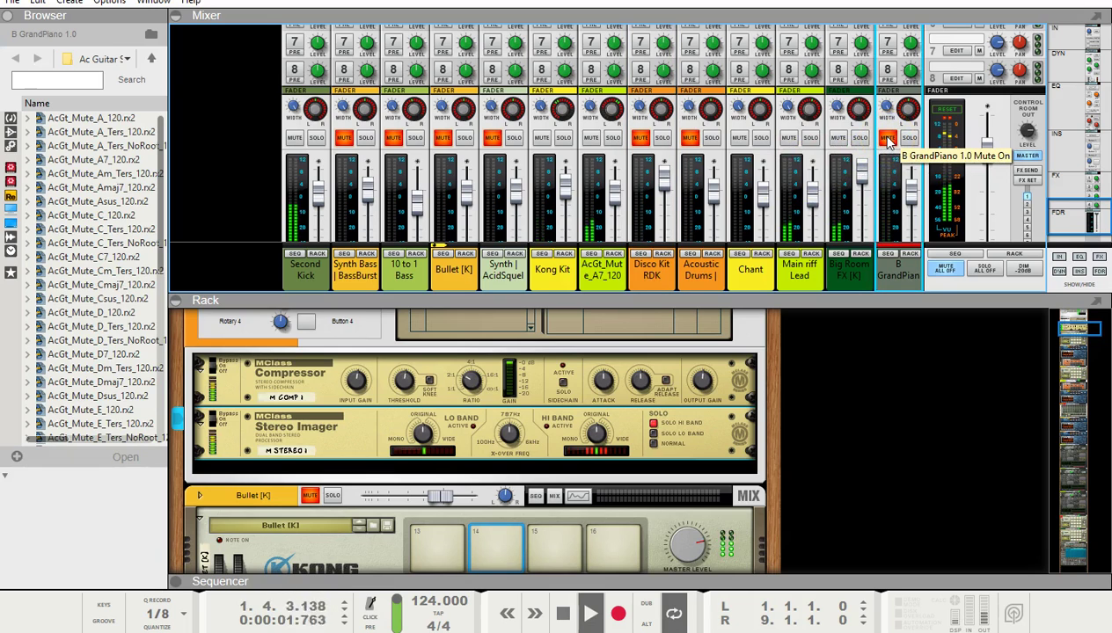
left_click_drag(613, 180, 607, 209)
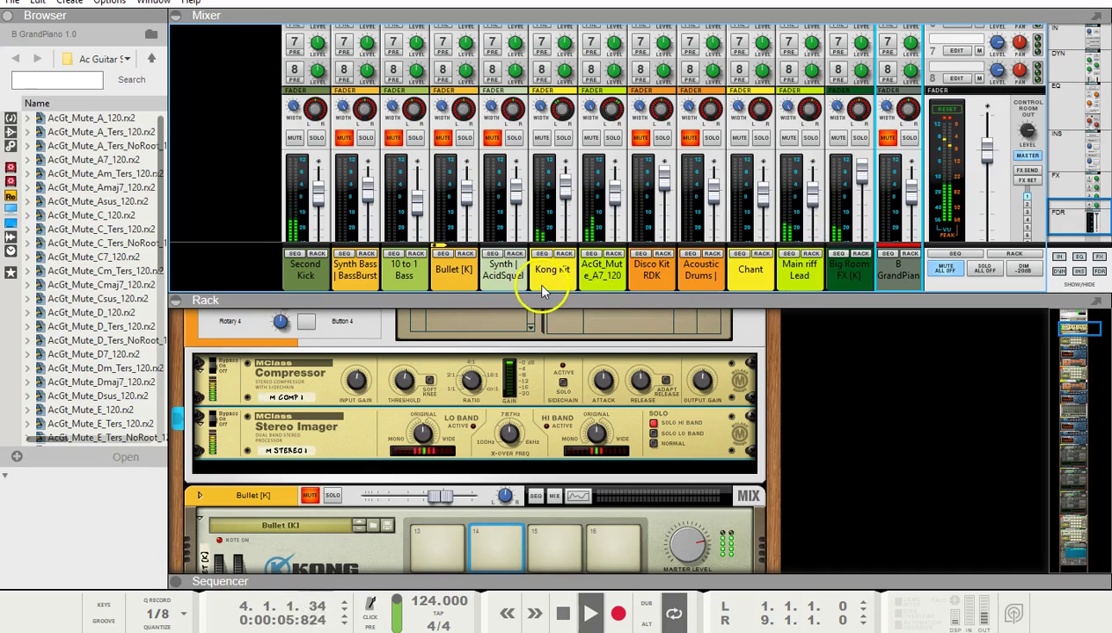
left_click(298, 138)
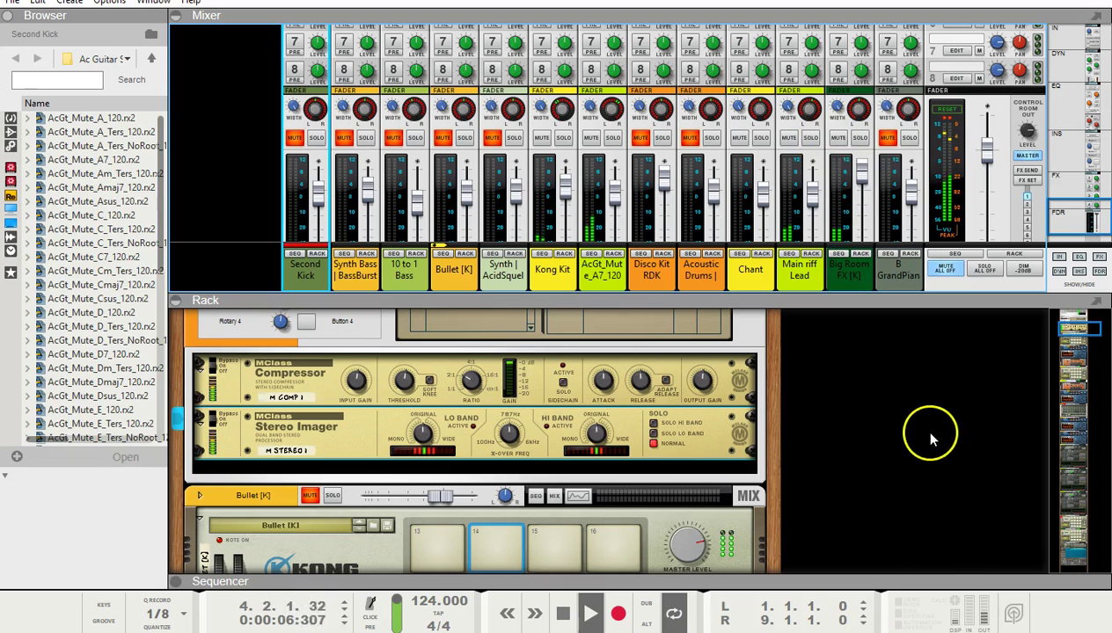
- Review the devices down the rack and examine the Main riff Lead Thor's oscillator, filter, envelope and modulation sections
scroll(990, 409, "down", 5)
scroll(1002, 426, "down", 6)
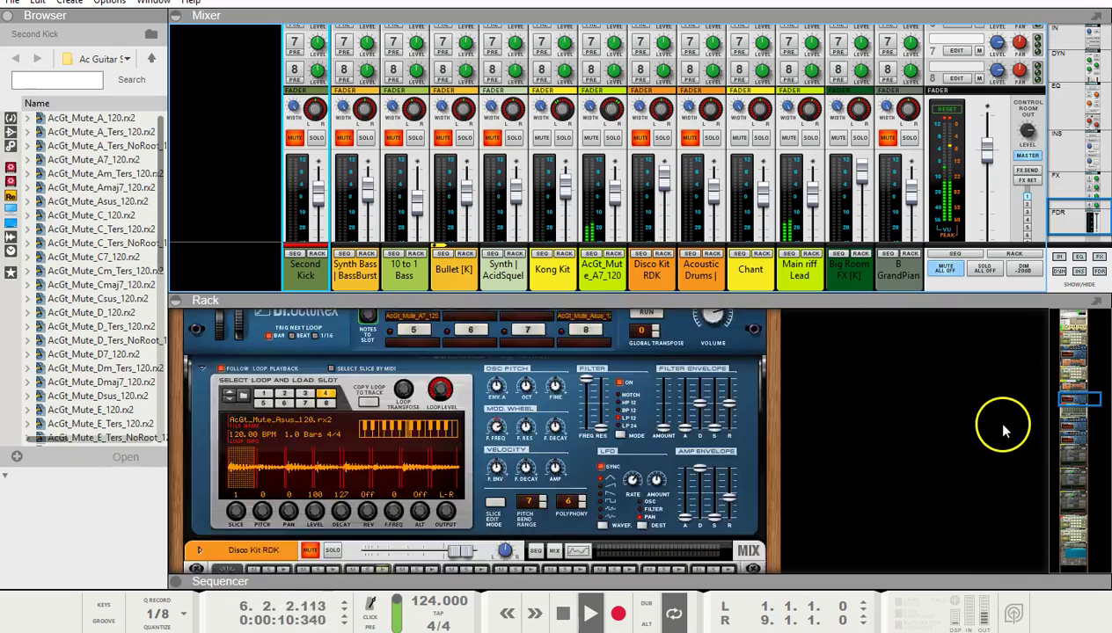
scroll(999, 440, "down", 8)
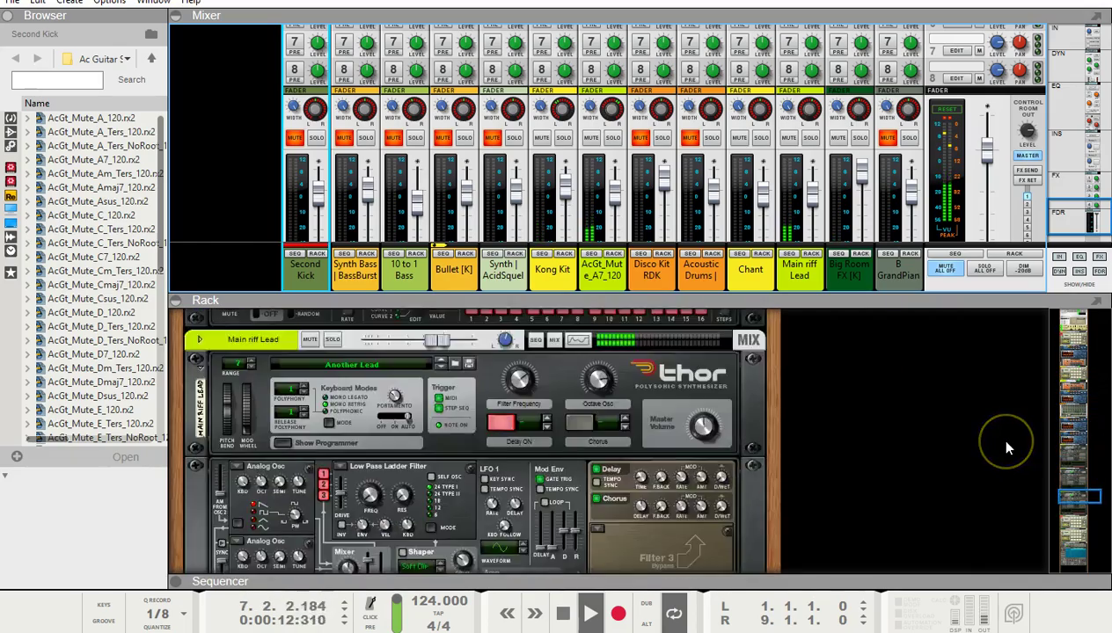
scroll(844, 440, "down", 4)
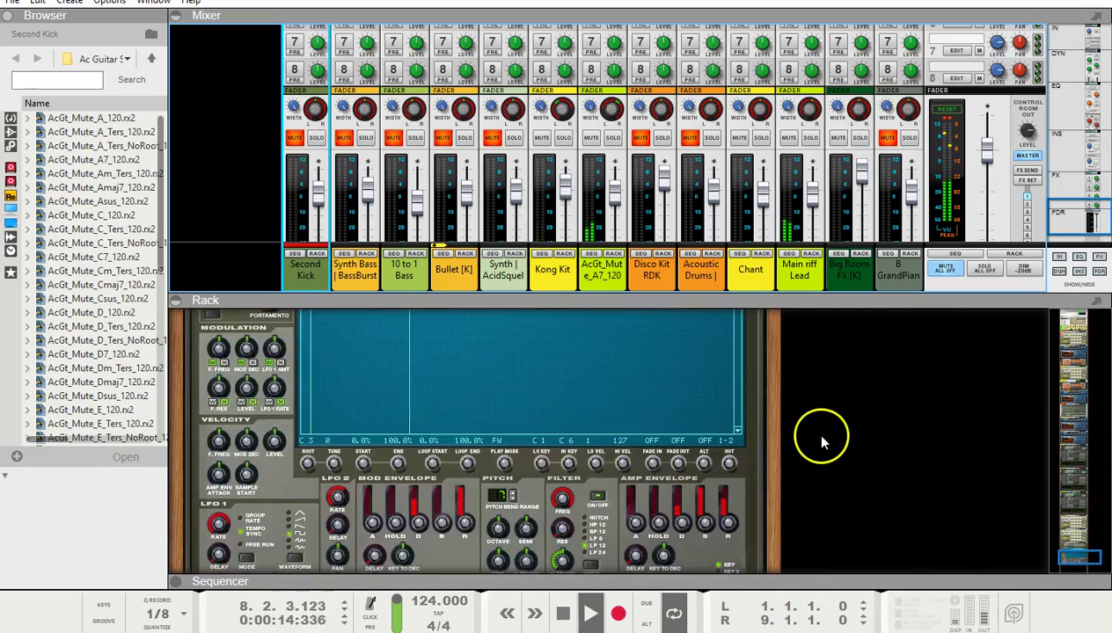
scroll(822, 442, "up", 4)
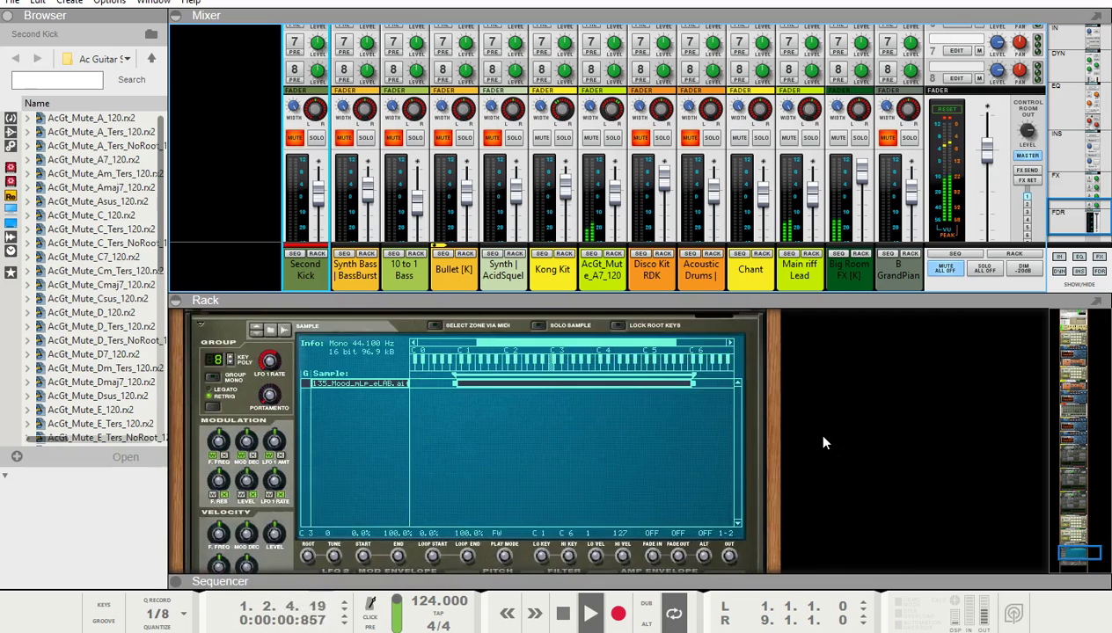
scroll(822, 443, "up", 5)
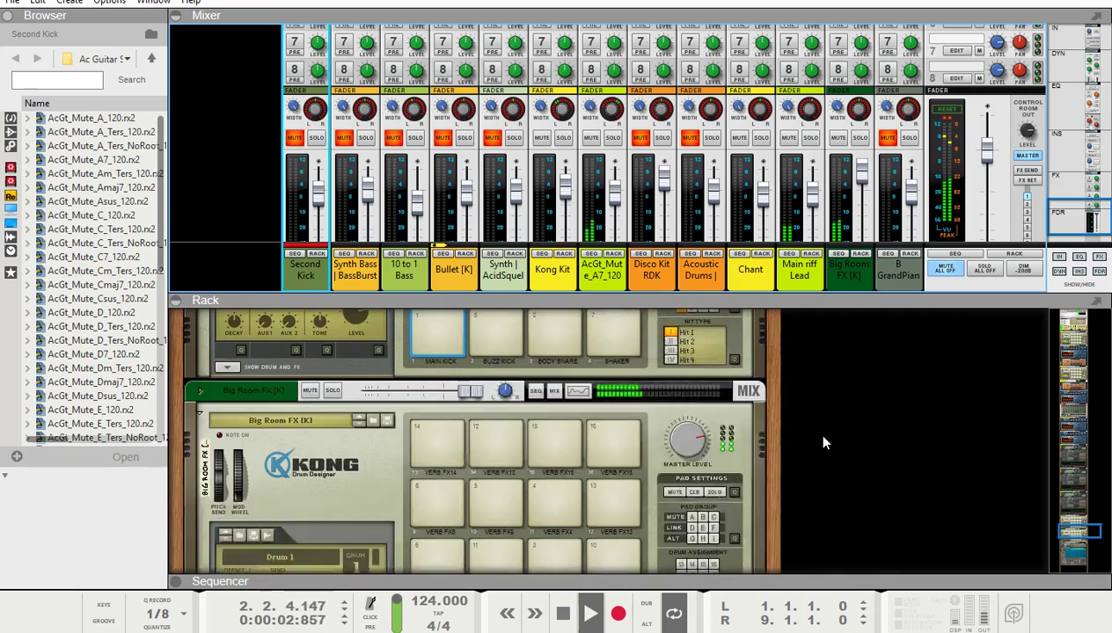
scroll(822, 442, "up", 6)
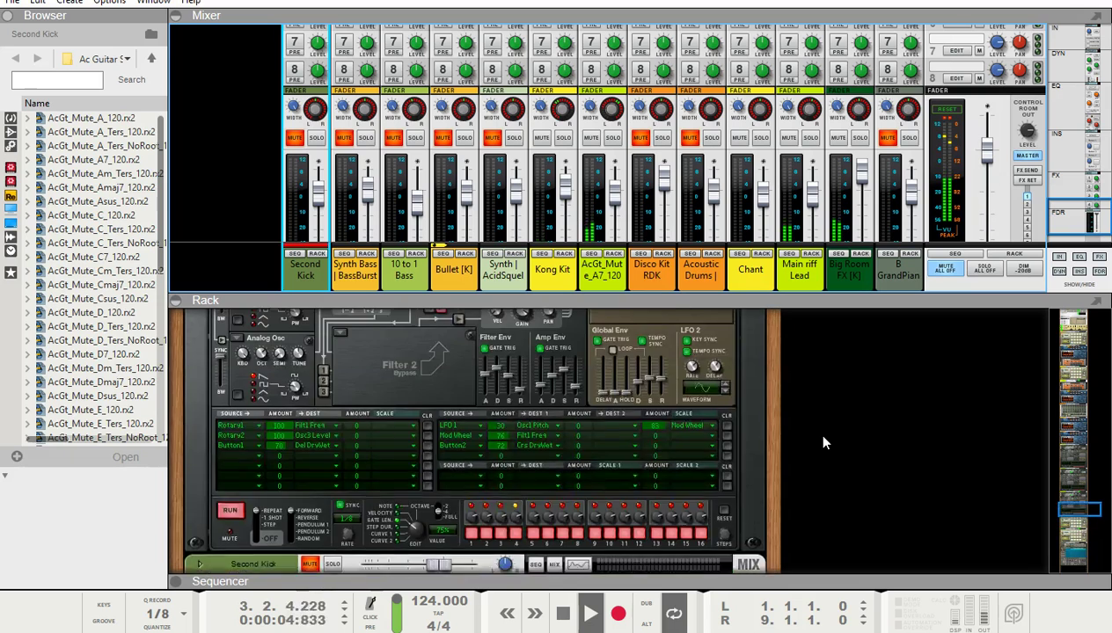
scroll(822, 442, "up", 1)
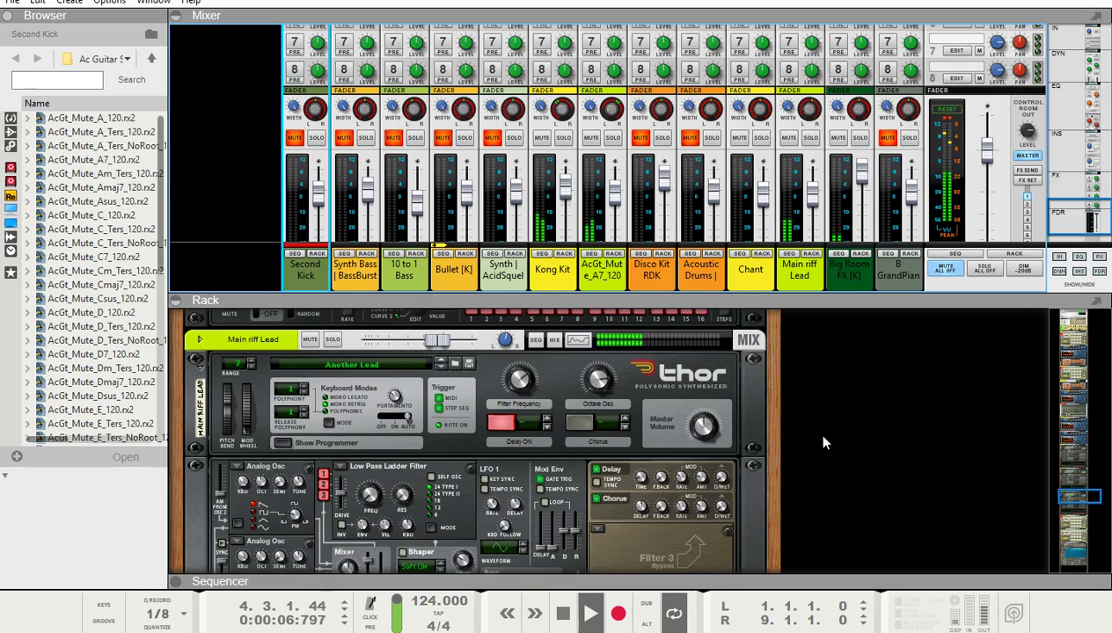
scroll(633, 460, "down", 3)
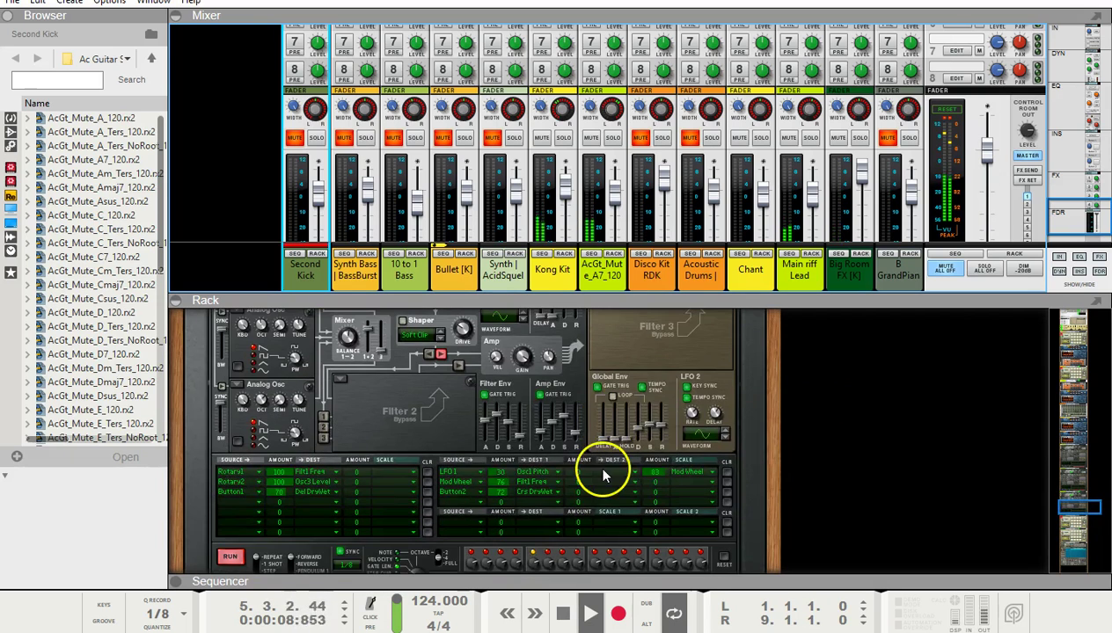
scroll(591, 465, "up", 2)
scroll(513, 451, "up", 1)
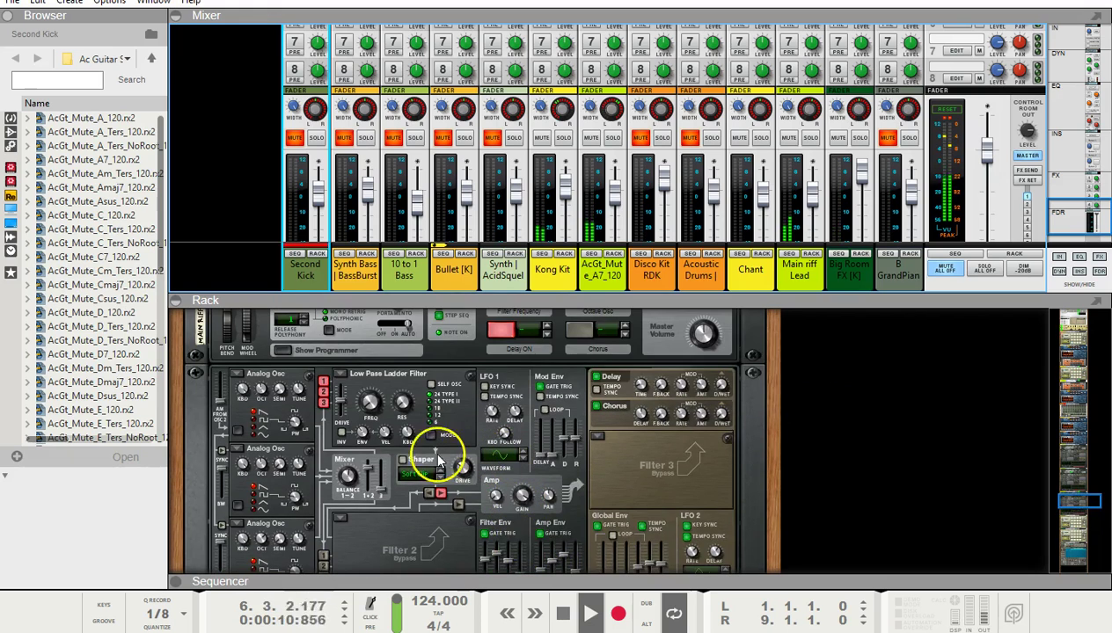
scroll(426, 430, "up", 1)
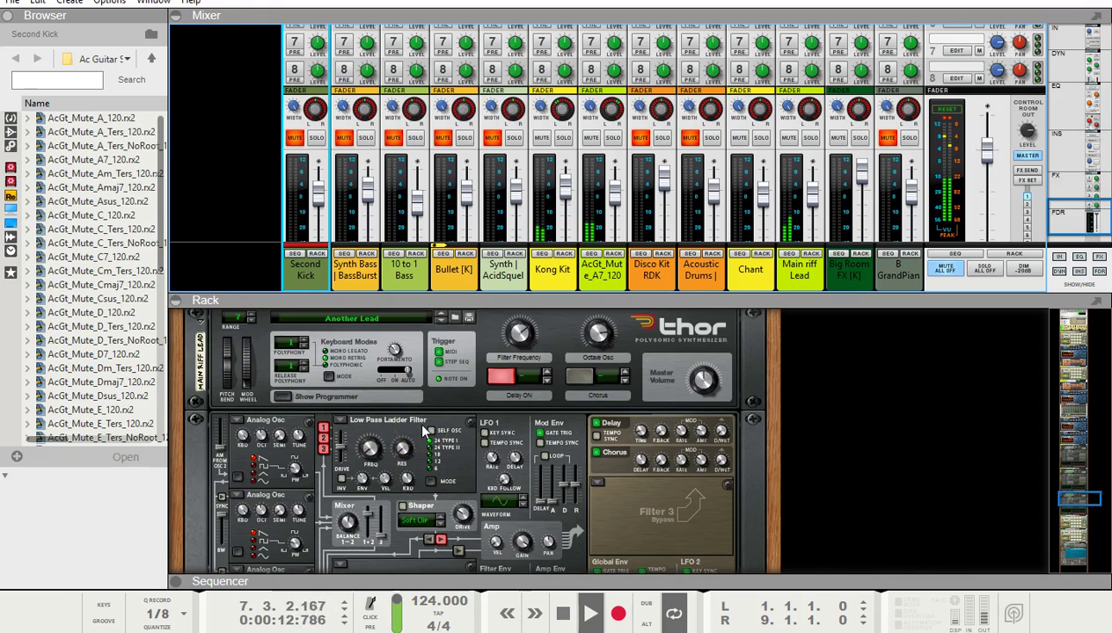
scroll(416, 419, "down", 5)
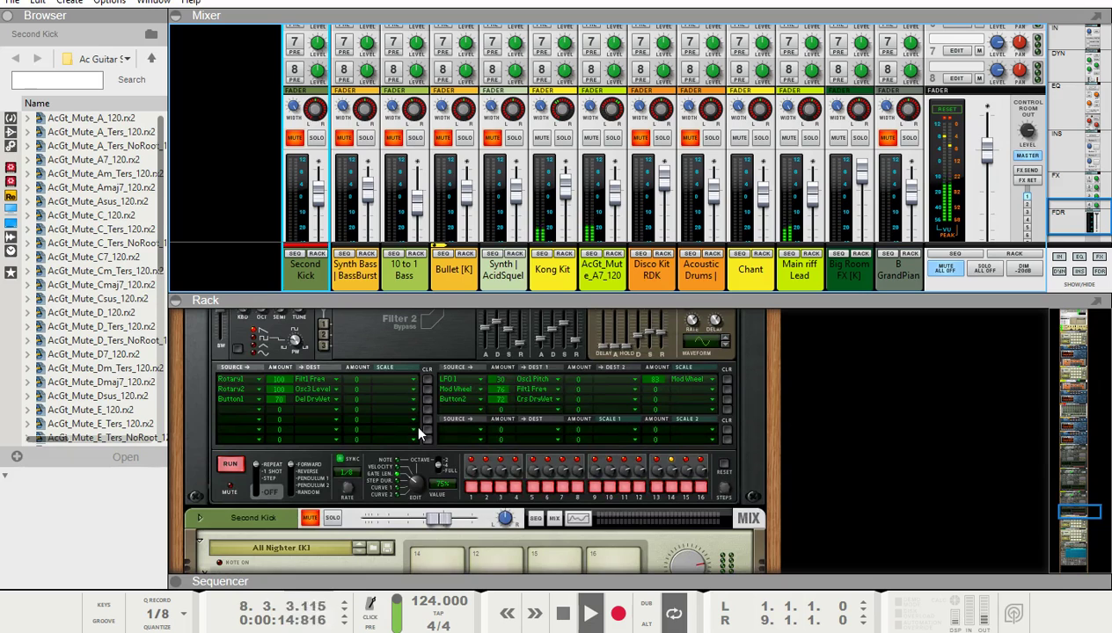
scroll(491, 447, "up", 2)
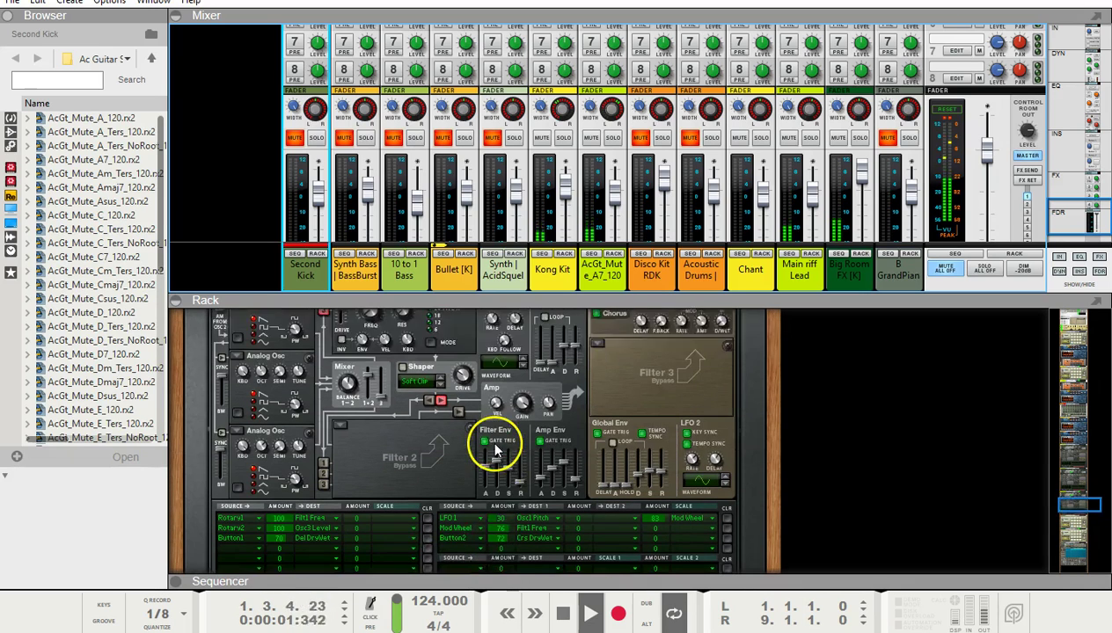
- Lower the Main riff Lead Thor's filter envelope attack in stages, trying 214 ms, 135 ms and 29.8 ms, to 0.0 ms
left_click(483, 417)
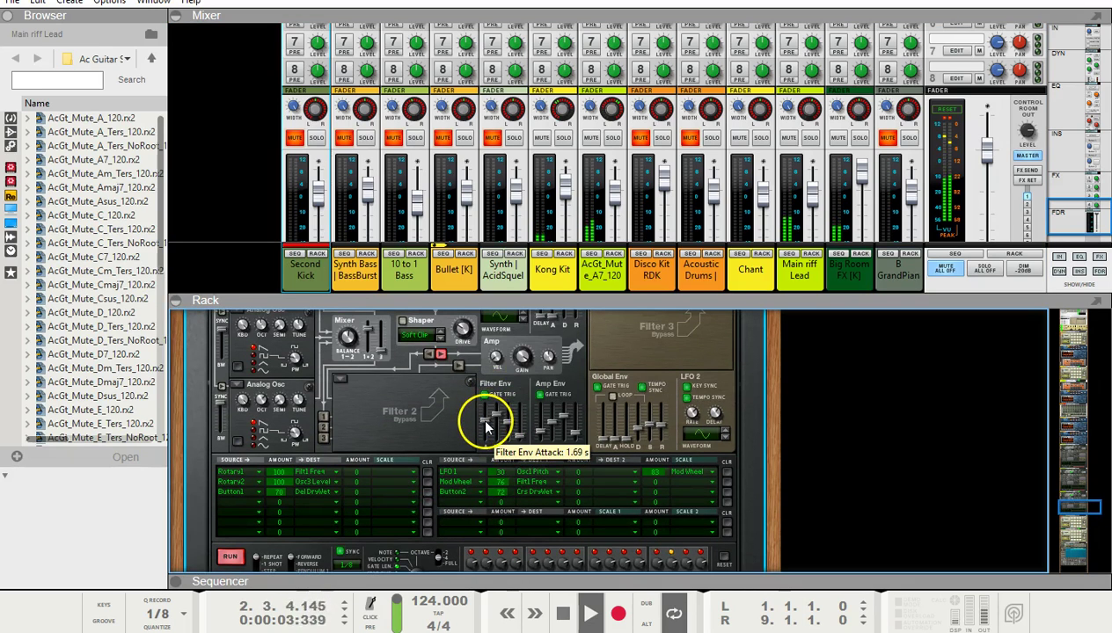
left_click_drag(485, 425, 486, 432)
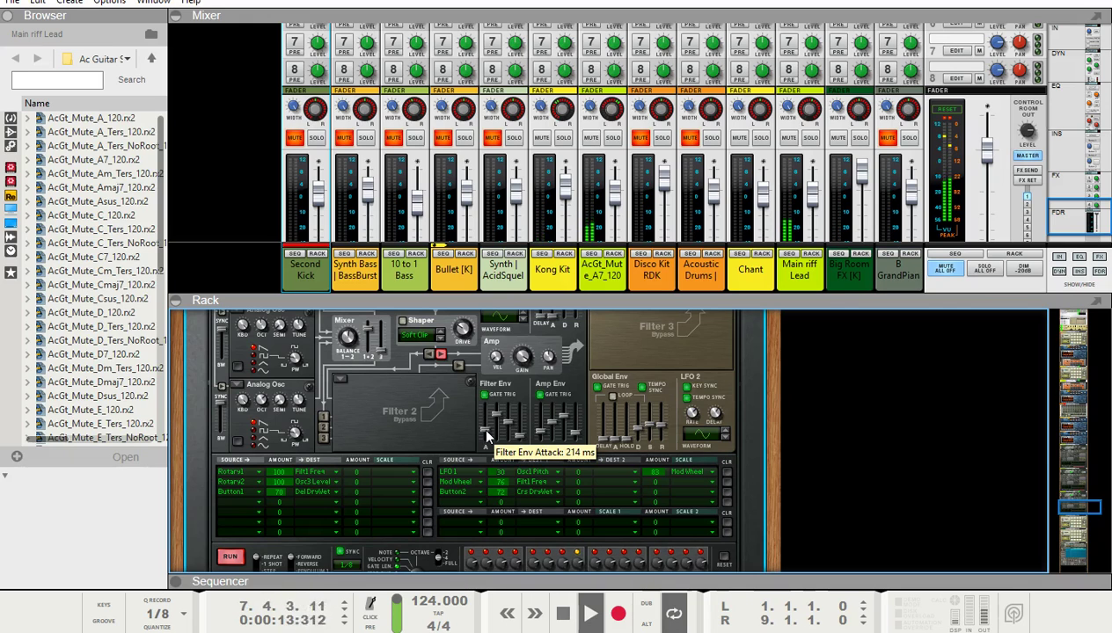
left_click_drag(487, 432, 486, 432)
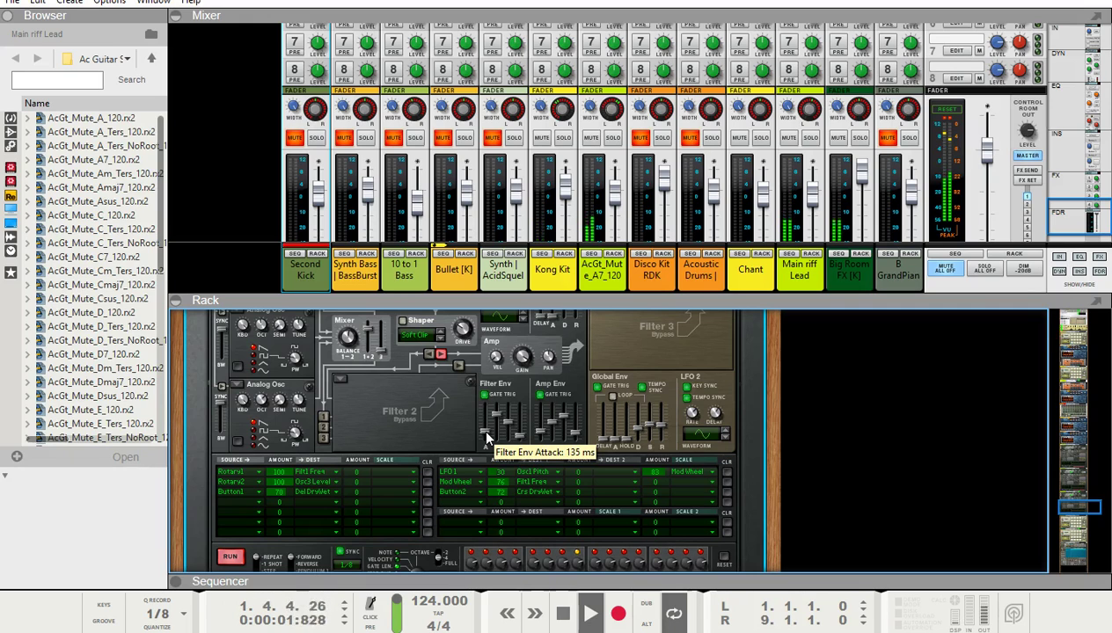
left_click_drag(487, 434, 487, 437)
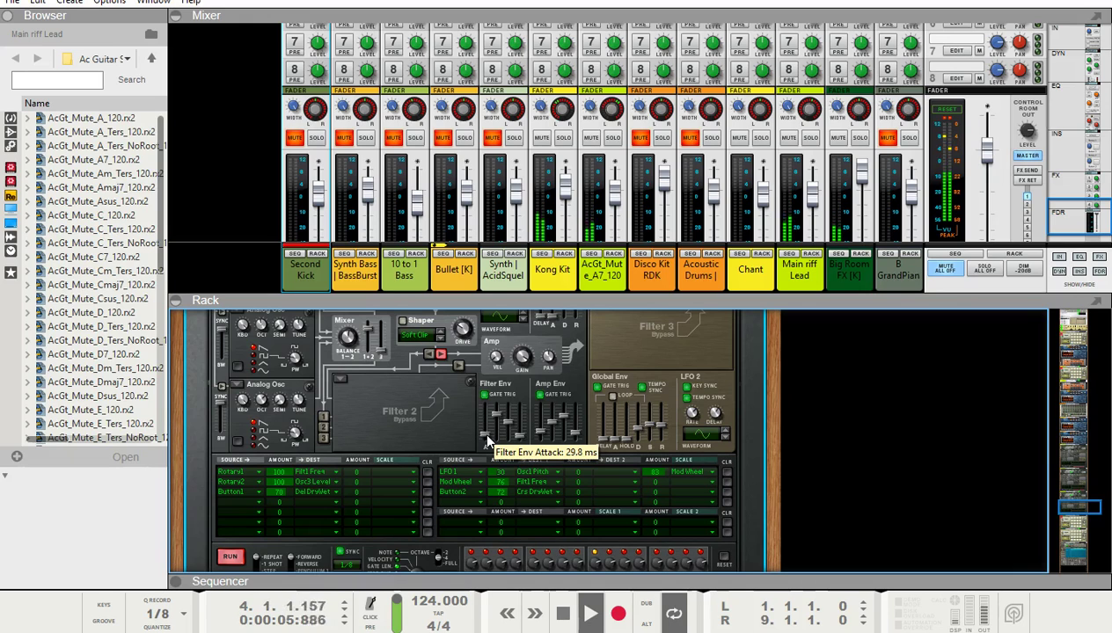
left_click_drag(487, 437, 486, 440)
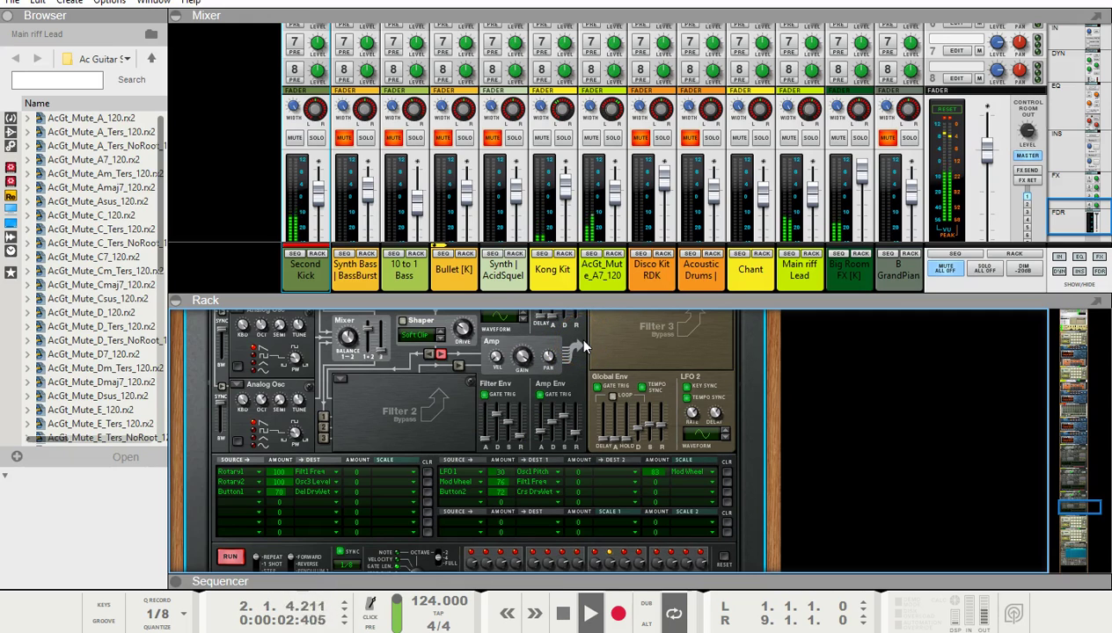
left_click_drag(513, 401, 484, 439)
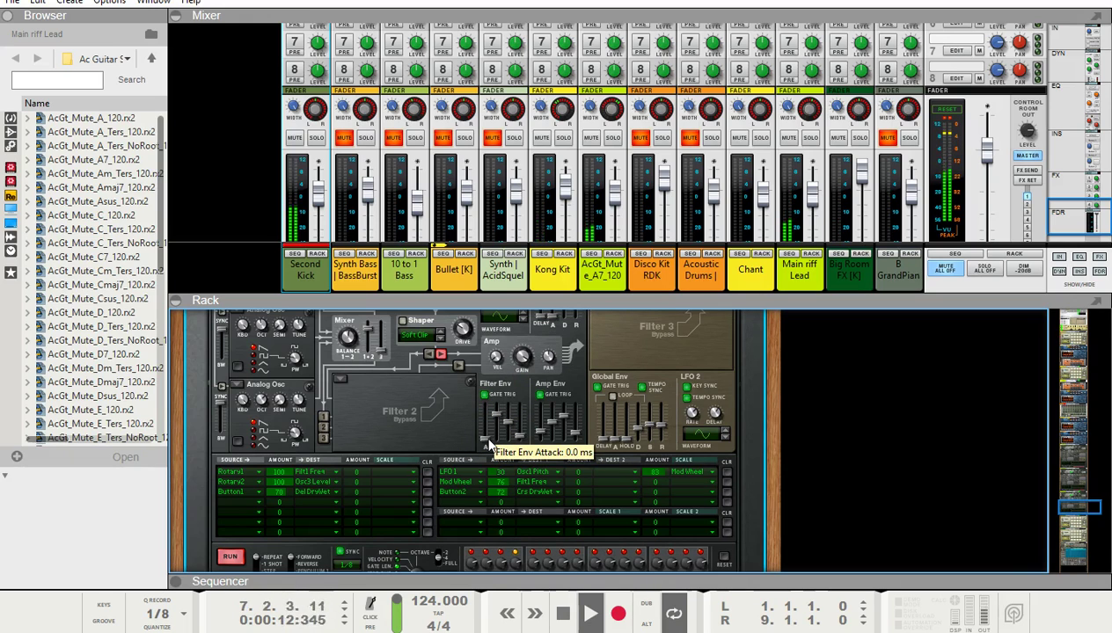
- Unmute the Disco Kit RDK and Bullet [K] channels
left_click(641, 139)
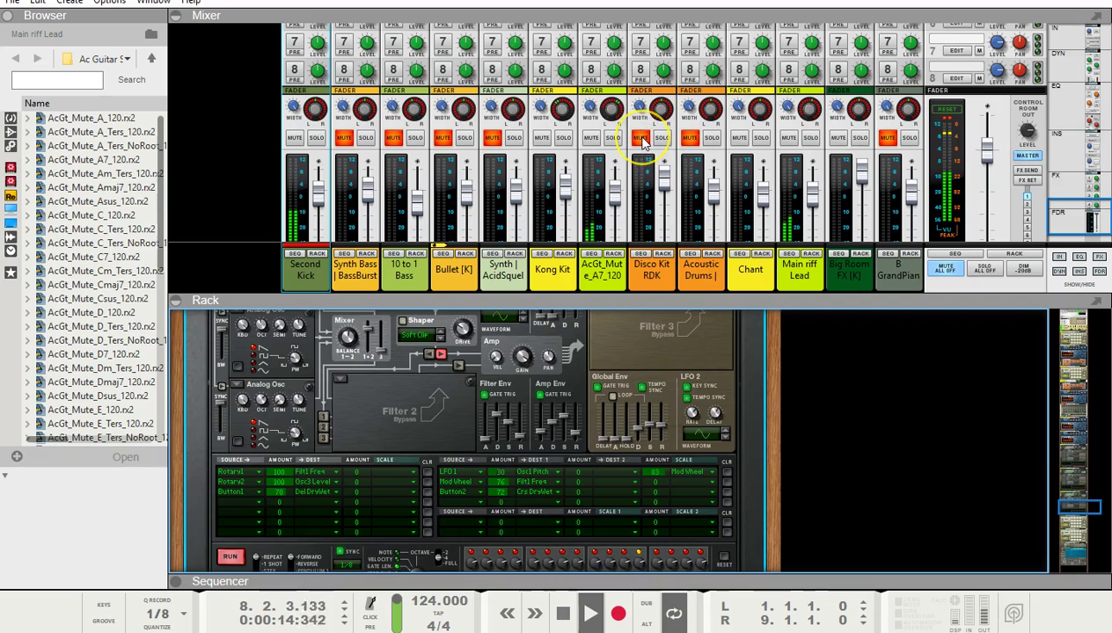
left_click(642, 140)
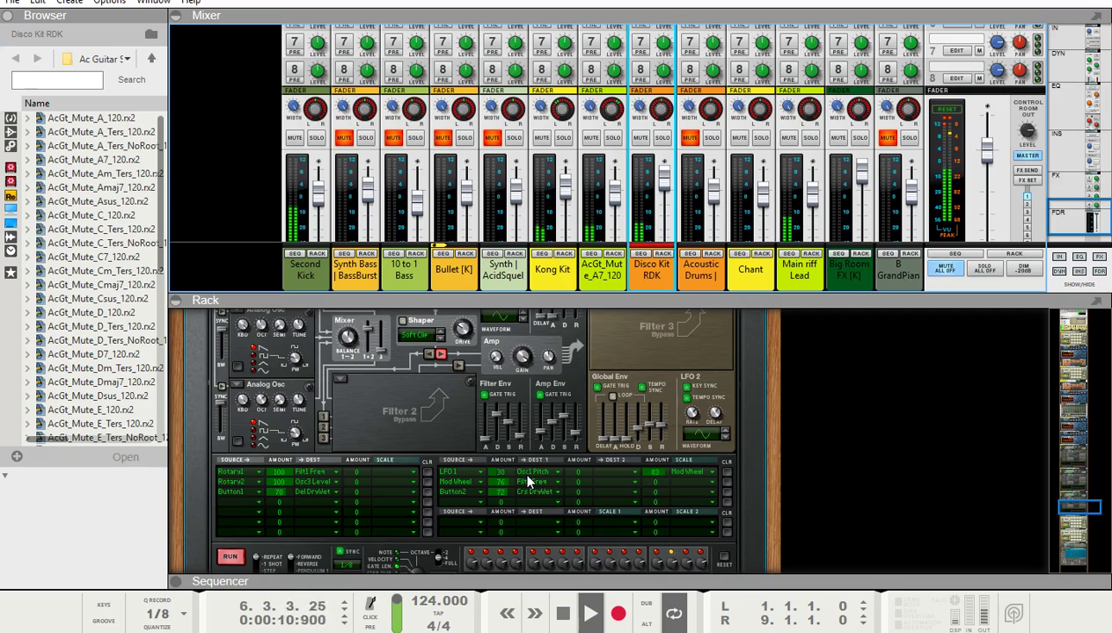
left_click(445, 143)
left_click(439, 277)
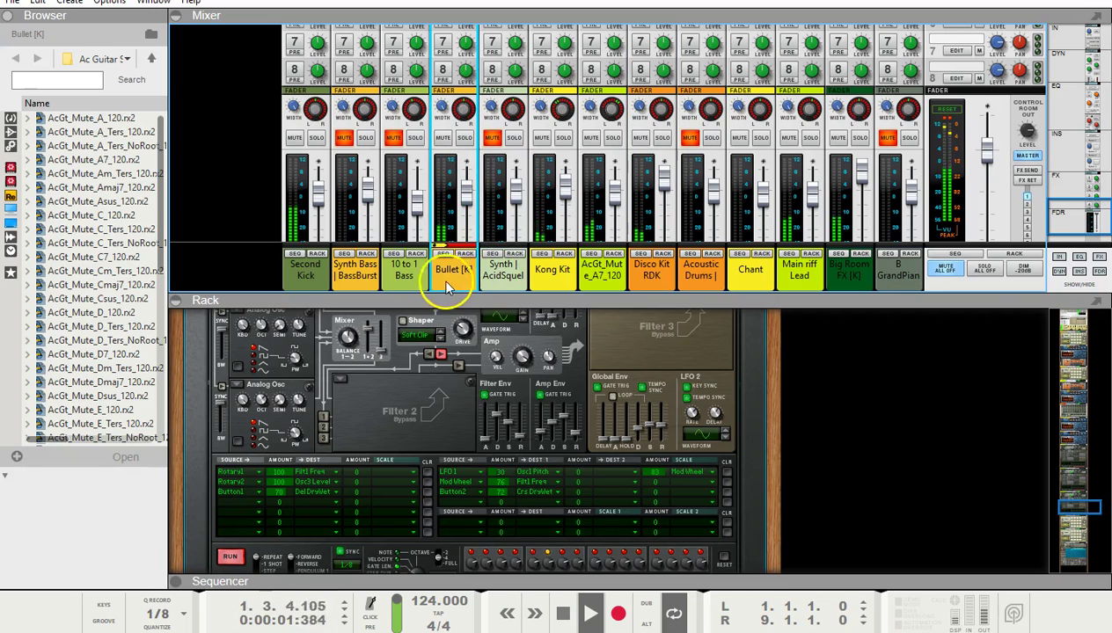
left_click(757, 303)
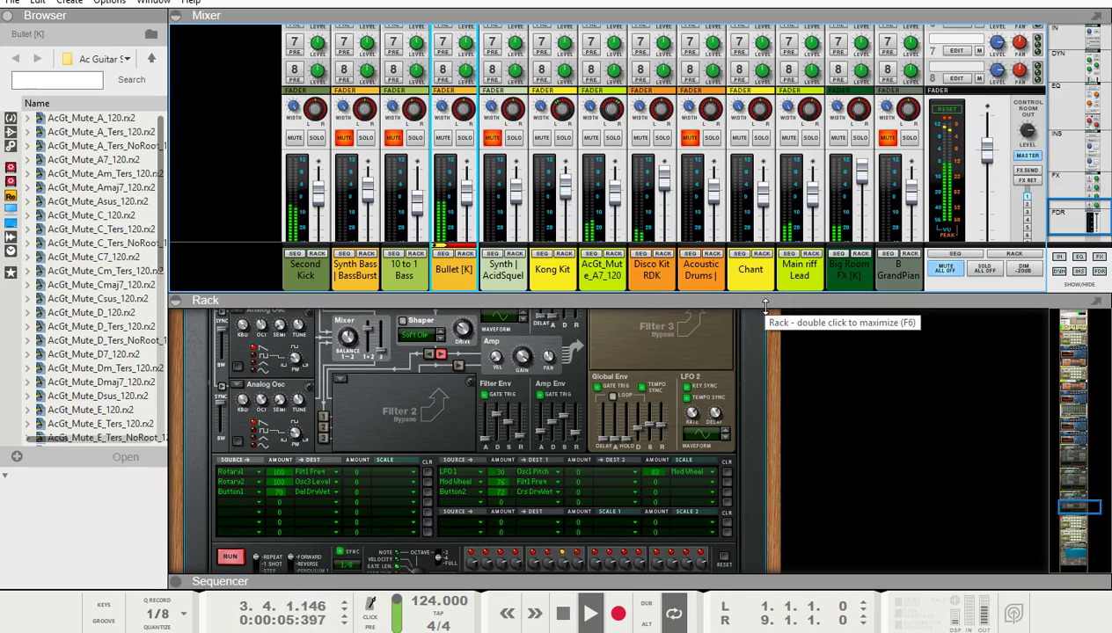
- Check the Main riff Lead Thor's filter envelope attack at 0.0 ms and return to its delay and chorus section
left_click_drag(614, 417, 487, 447)
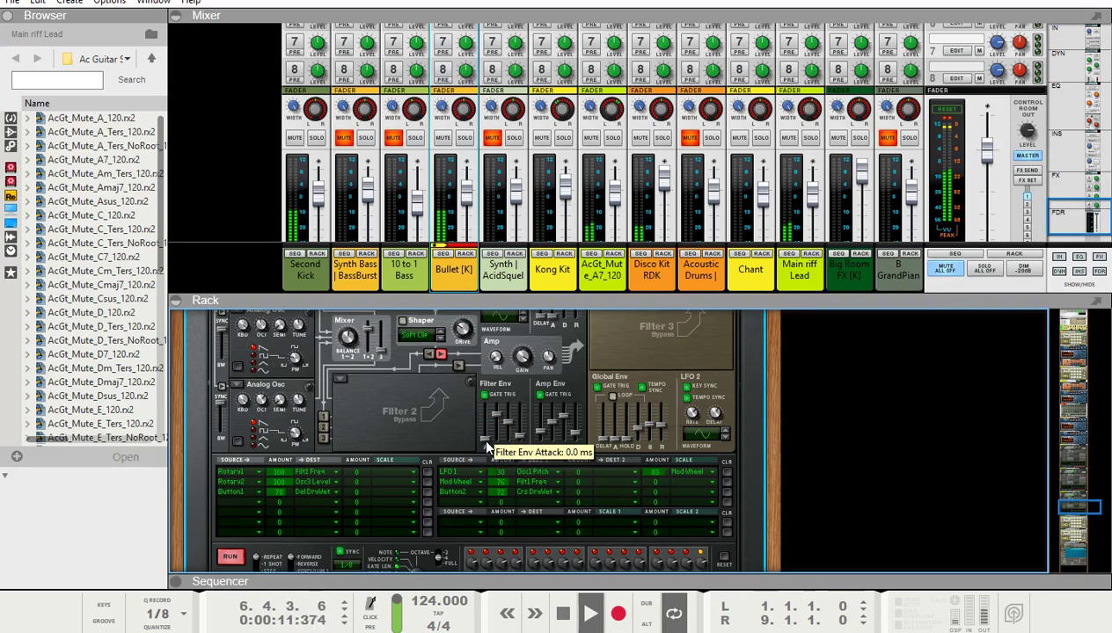
left_click_drag(486, 446, 702, 499)
scroll(702, 499, "up", 5)
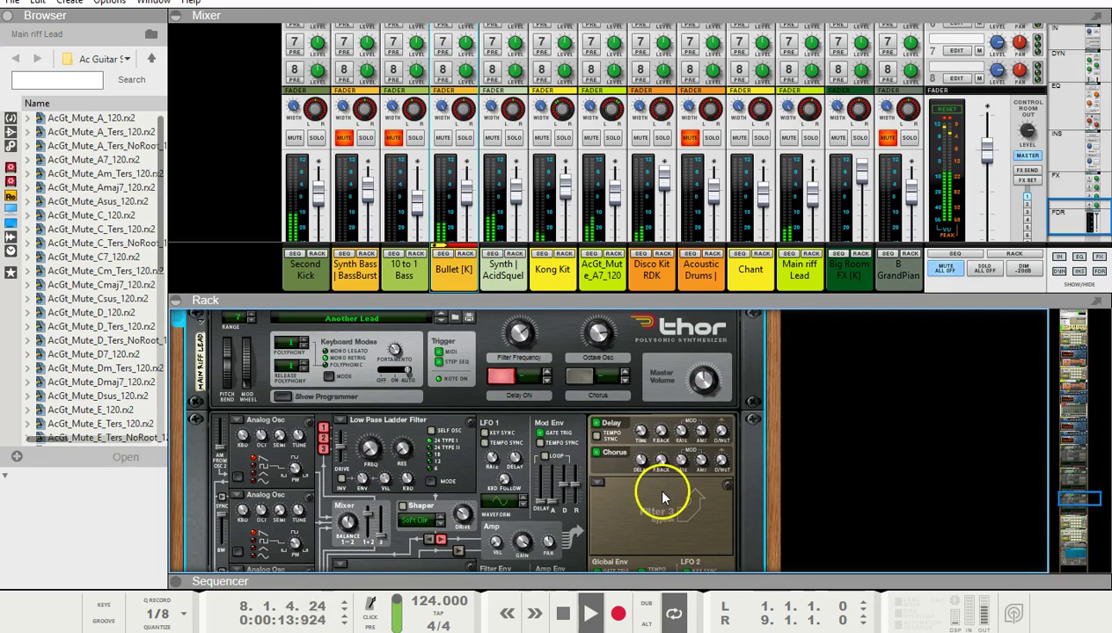
- Adjust the Main riff Lead Thor's Filter Frequency and unmute the Acoustic Drums channel
left_click_drag(516, 338, 526, 342)
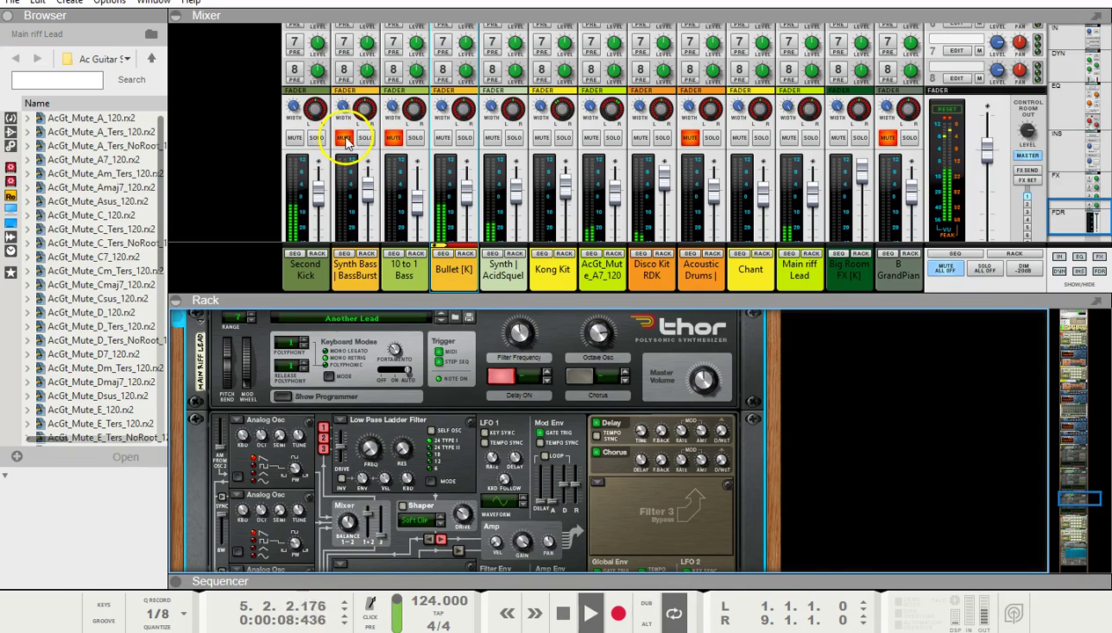
left_click(691, 139)
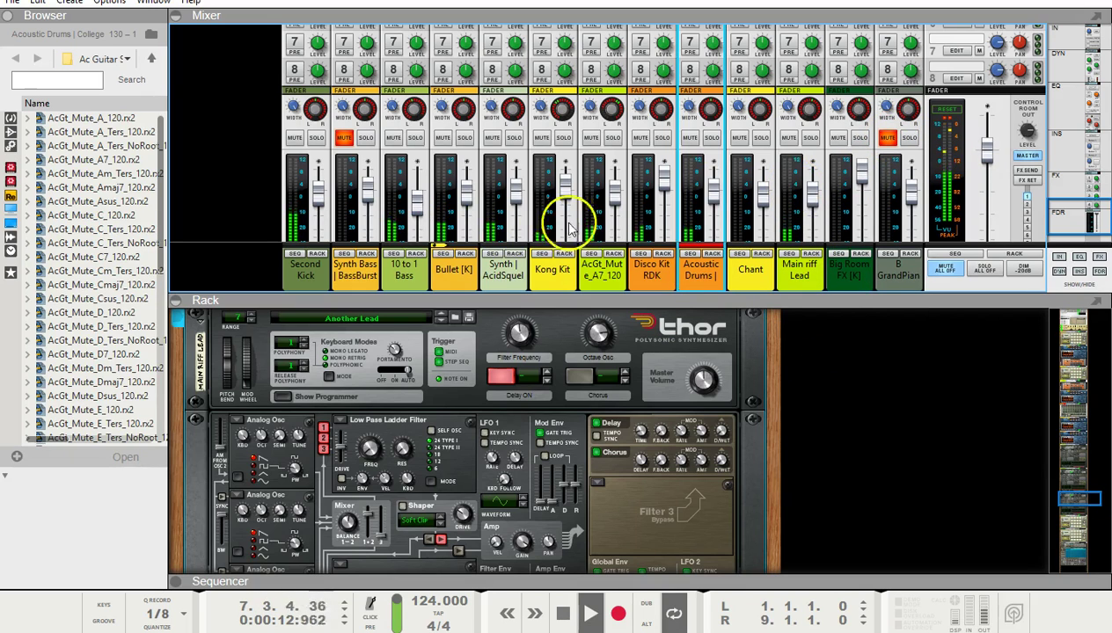
- Mute the Main riff Lead channel and toggle the 10 to 1 Bass mute on and off, ending with the bass unmuted
left_click(788, 138)
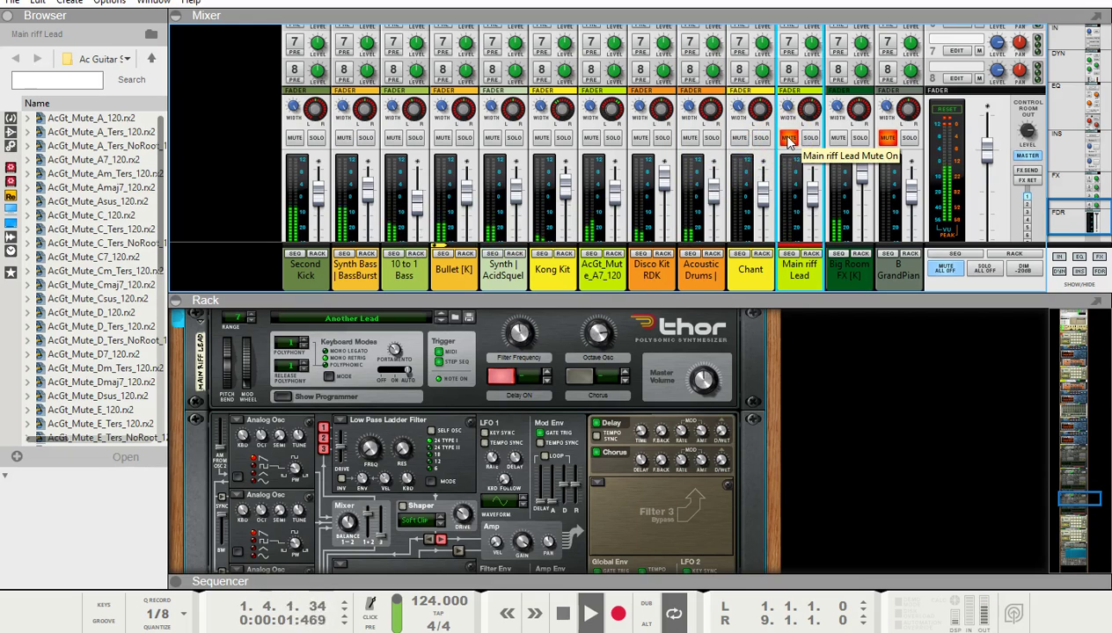
left_click(466, 200)
left_click(393, 139)
left_click(393, 139)
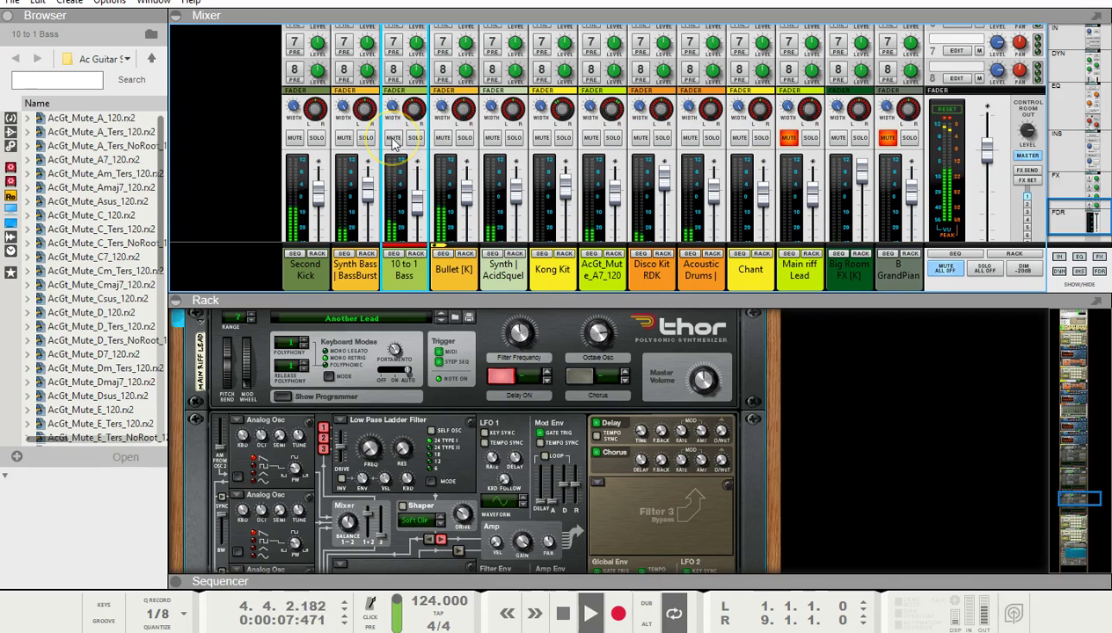
left_click(393, 139)
left_click(393, 139)
- Unmute the B GrandPiano channel
left_click(947, 121)
left_click(889, 138)
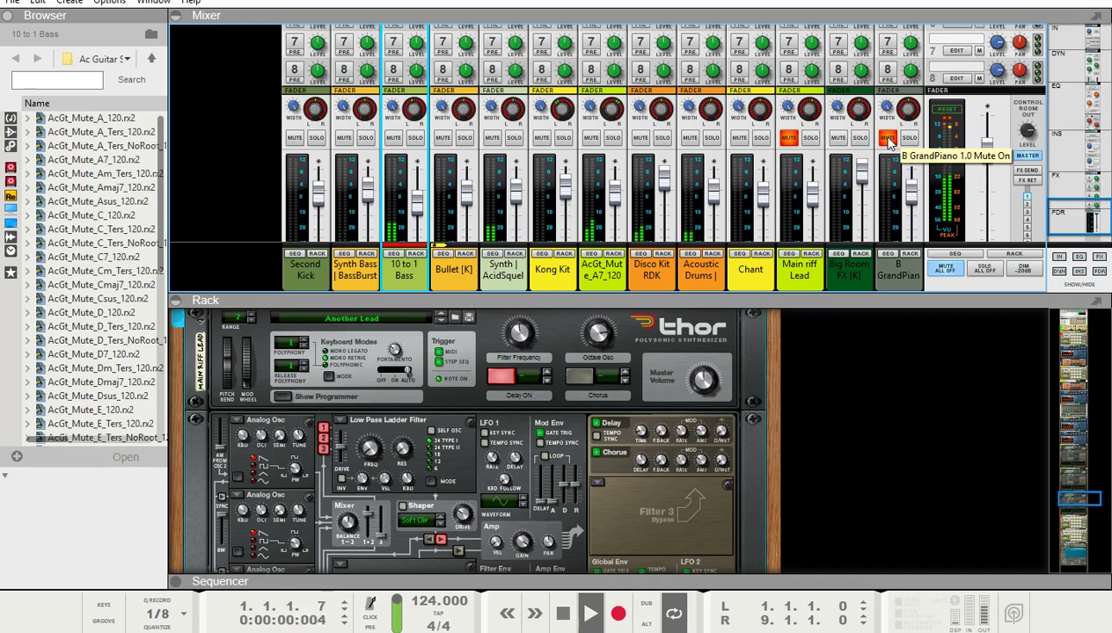
left_click(889, 139)
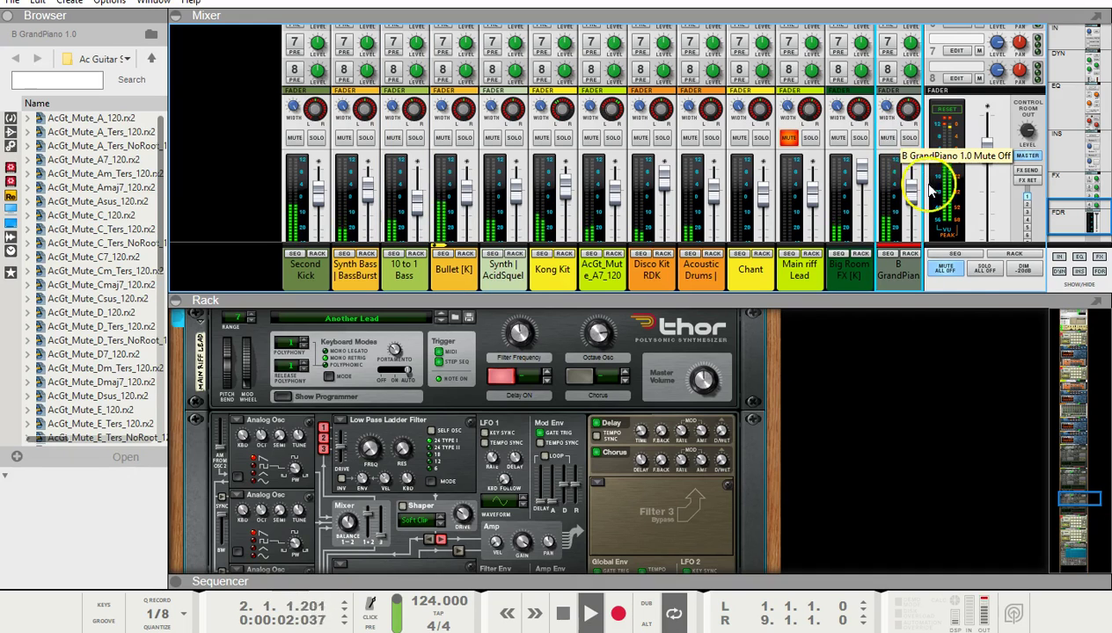
left_click(880, 310)
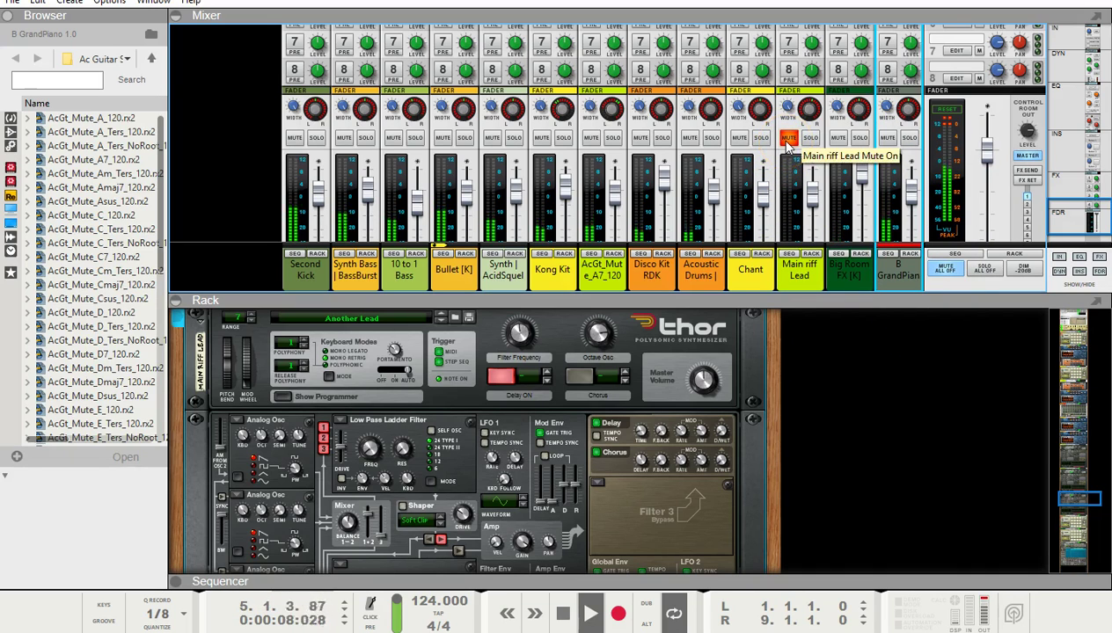
- Mute the Synth Bass, 10 to 1 Bass, Disco Kit RDK and Synth AcidSquelch channels, and bring the Main riff Lead back in
left_click(641, 139)
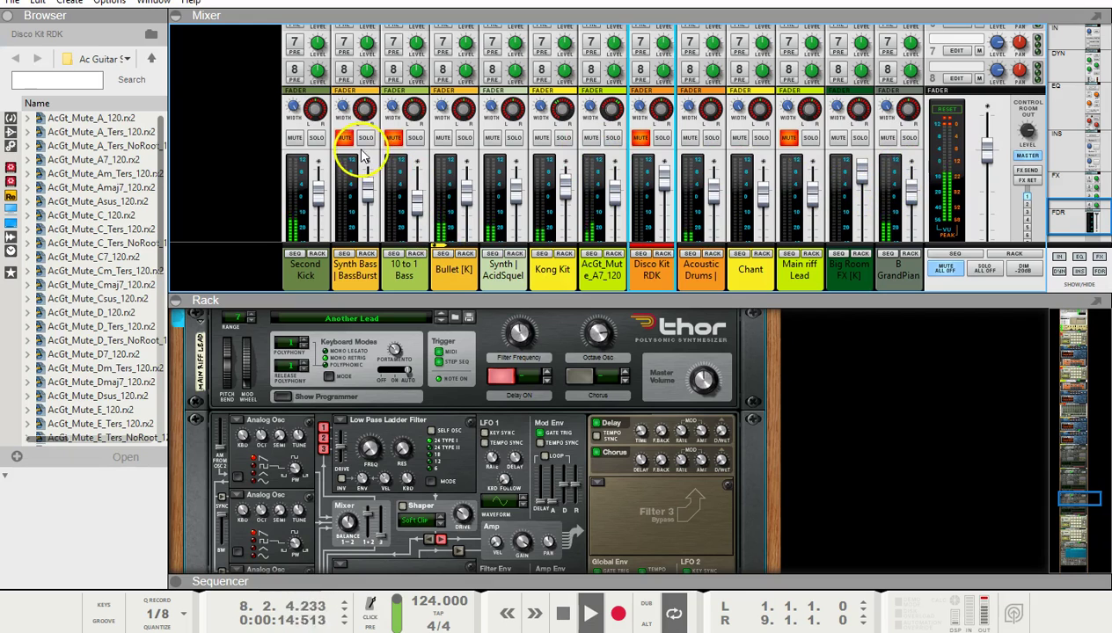
left_click(444, 145)
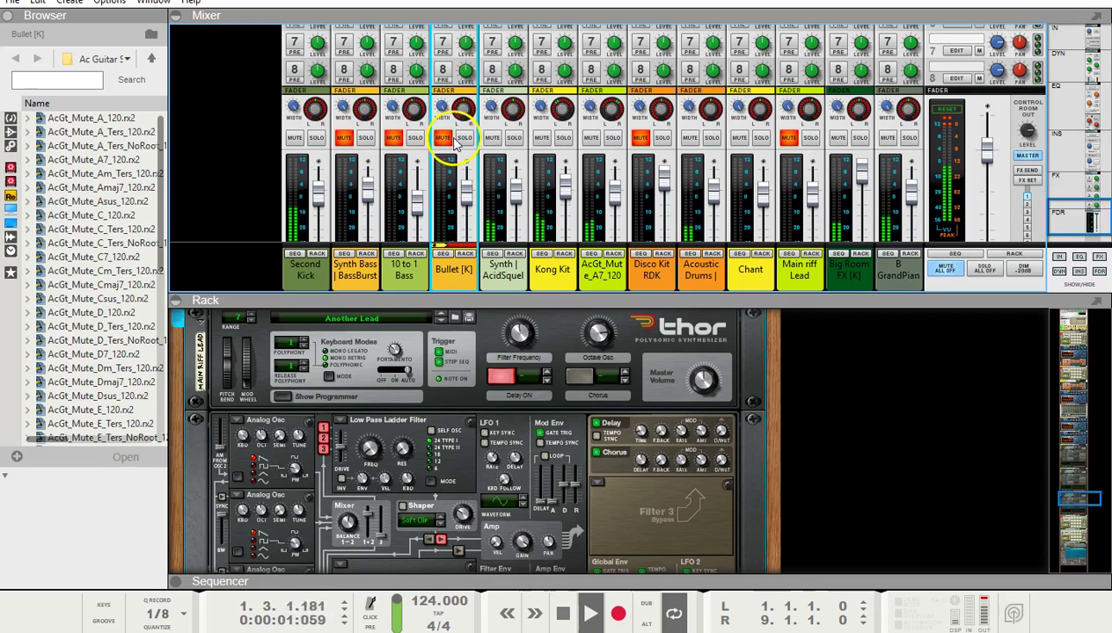
left_click(492, 138)
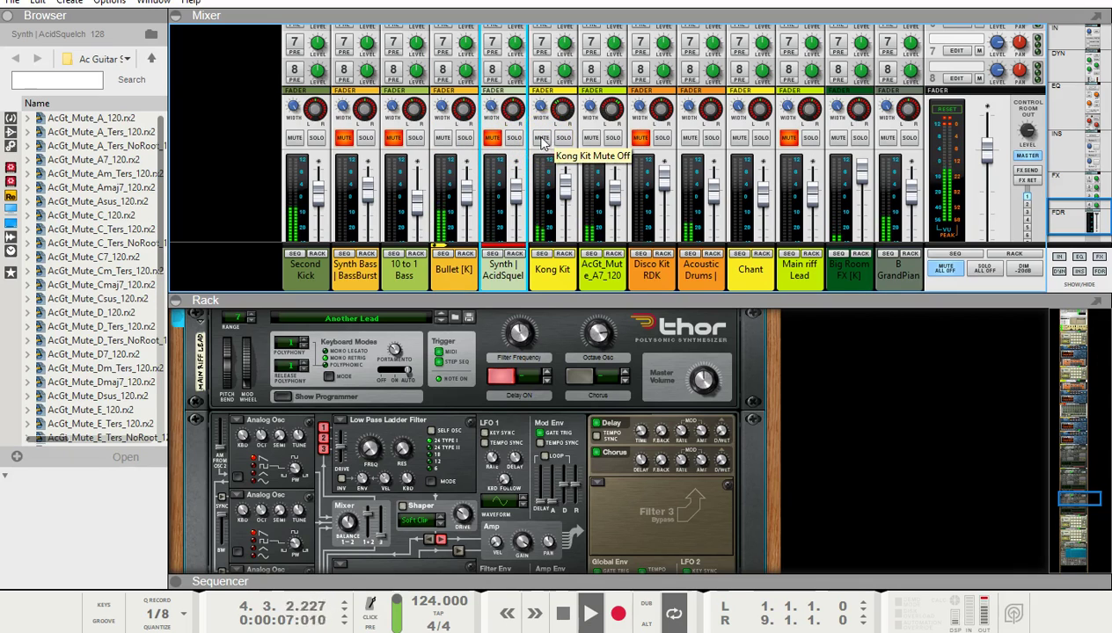
left_click(788, 141)
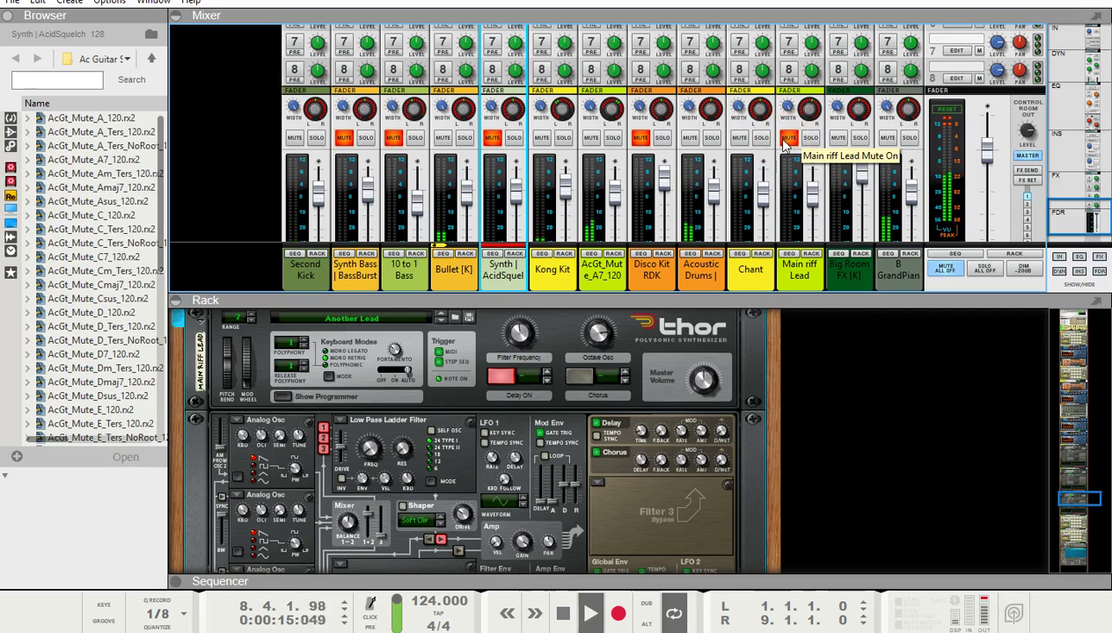
left_click(786, 139)
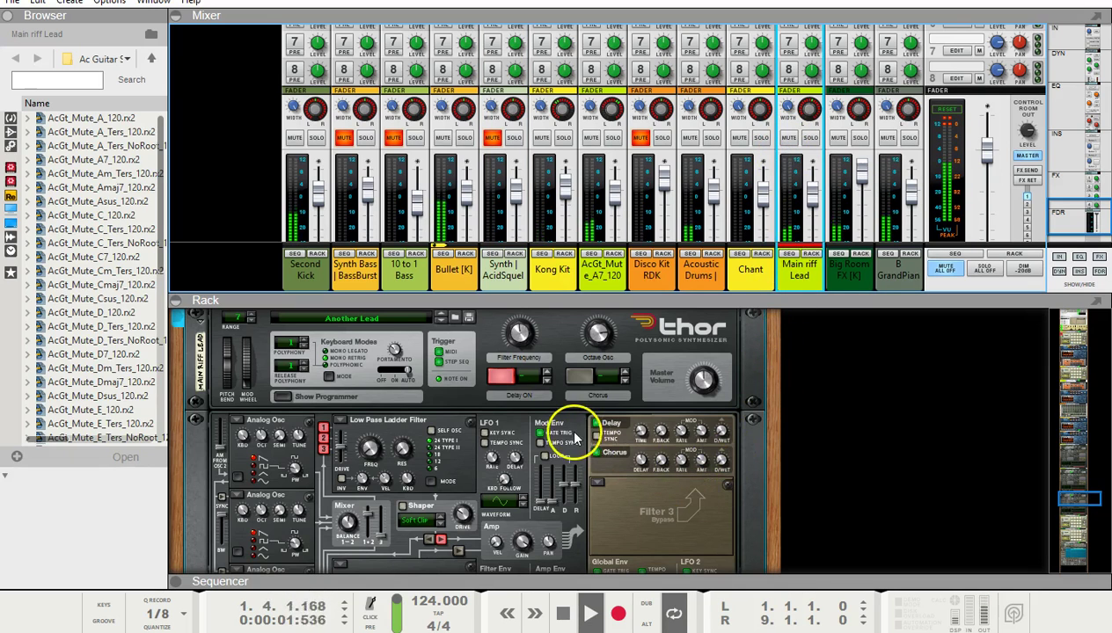
- Adjust the Main riff Lead Thor's Filter Frequency and set its filter envelope decay to 11.9 s
left_click(519, 332)
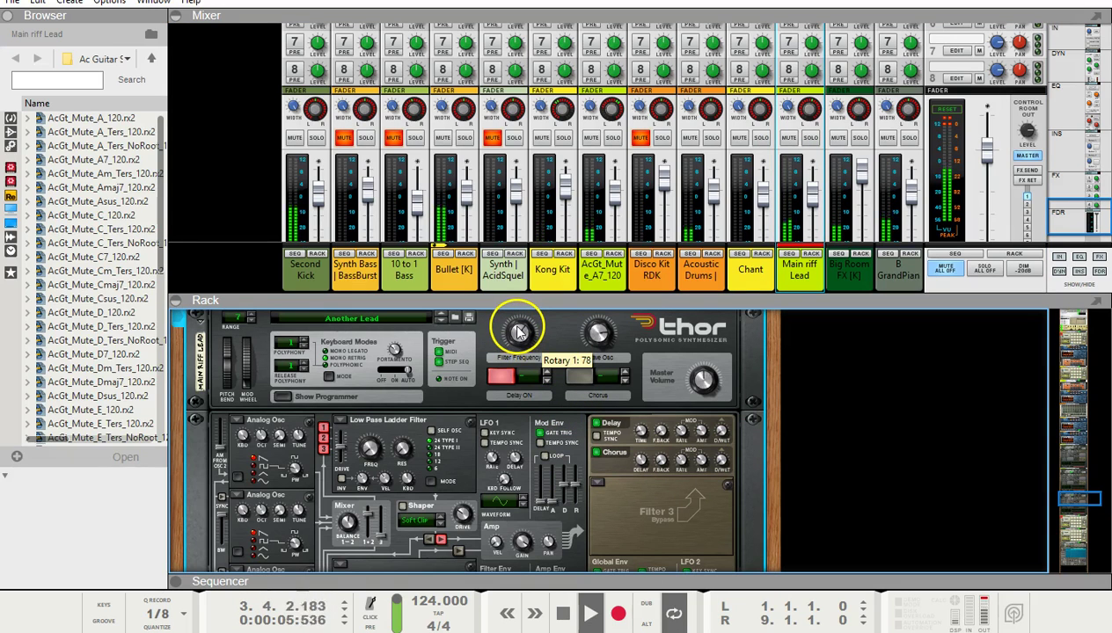
left_click_drag(519, 331, 519, 324)
scroll(616, 385, "down", 4)
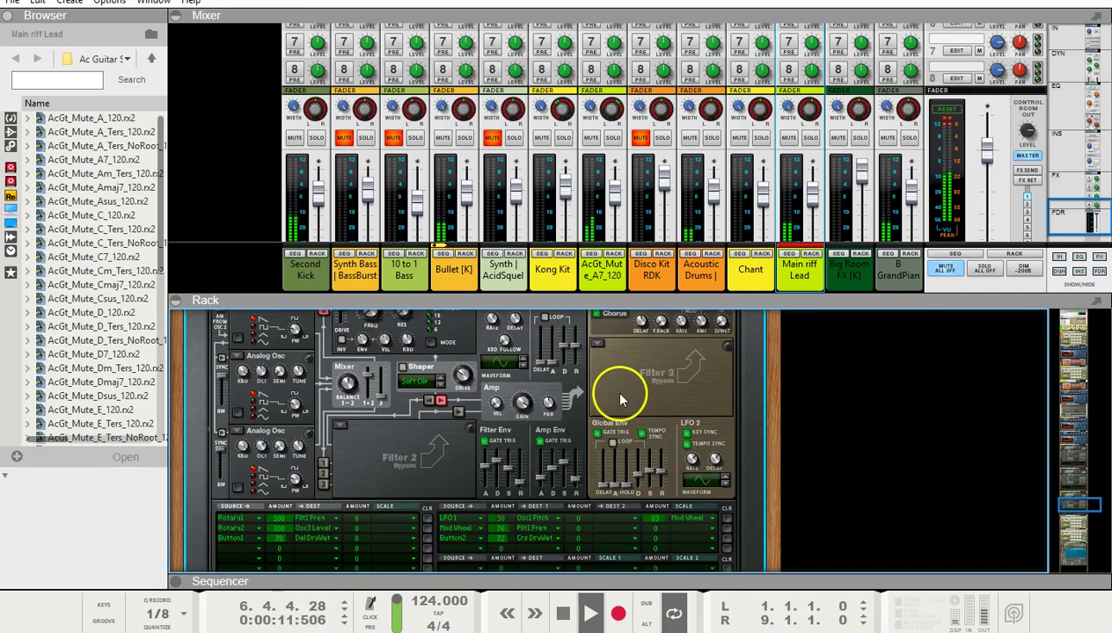
left_click_drag(476, 457, 502, 492)
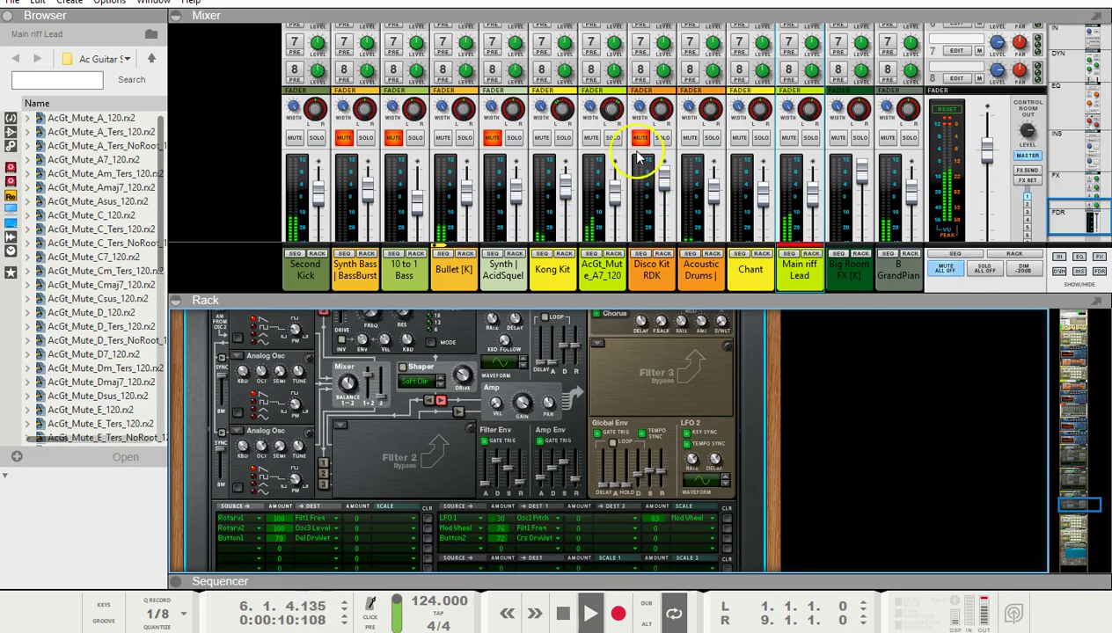
left_click_drag(502, 471, 484, 489)
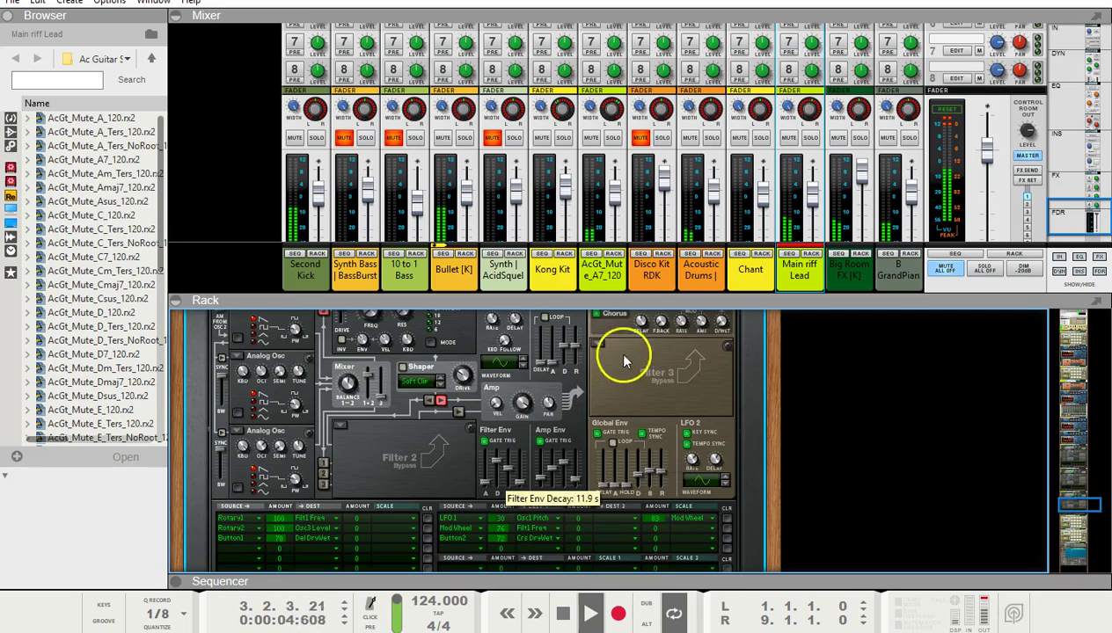
- Unmute the Disco Kit RDK channel and lower the Main riff Lead Thor's Filter Frequency rotary to 42
left_click(640, 146)
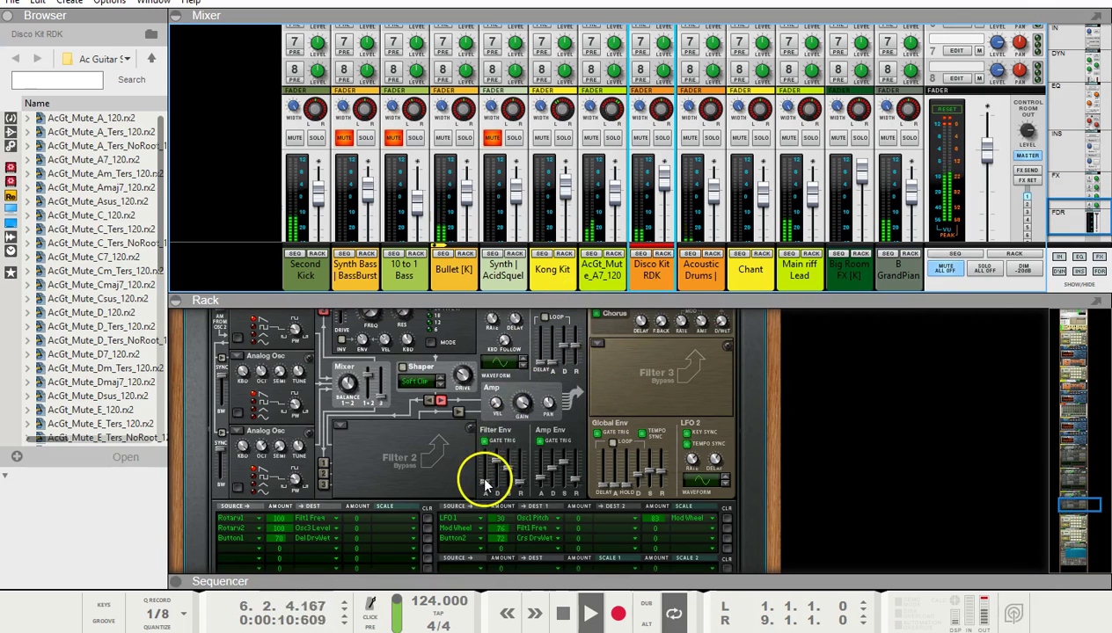
scroll(498, 397, "up", 4)
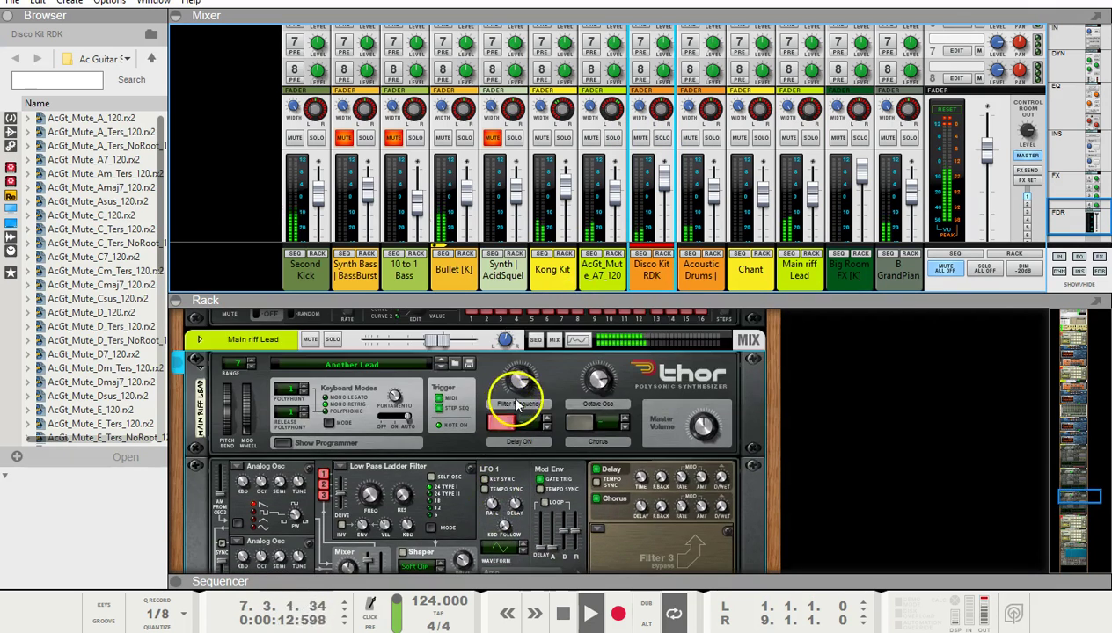
left_click_drag(522, 378, 528, 406)
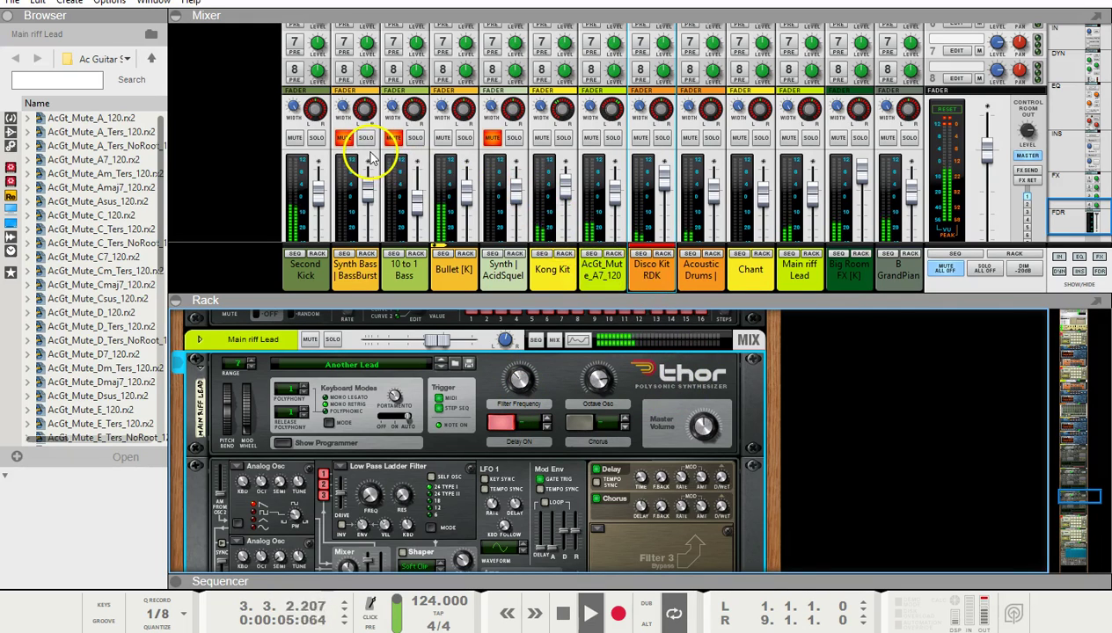
left_click(519, 382)
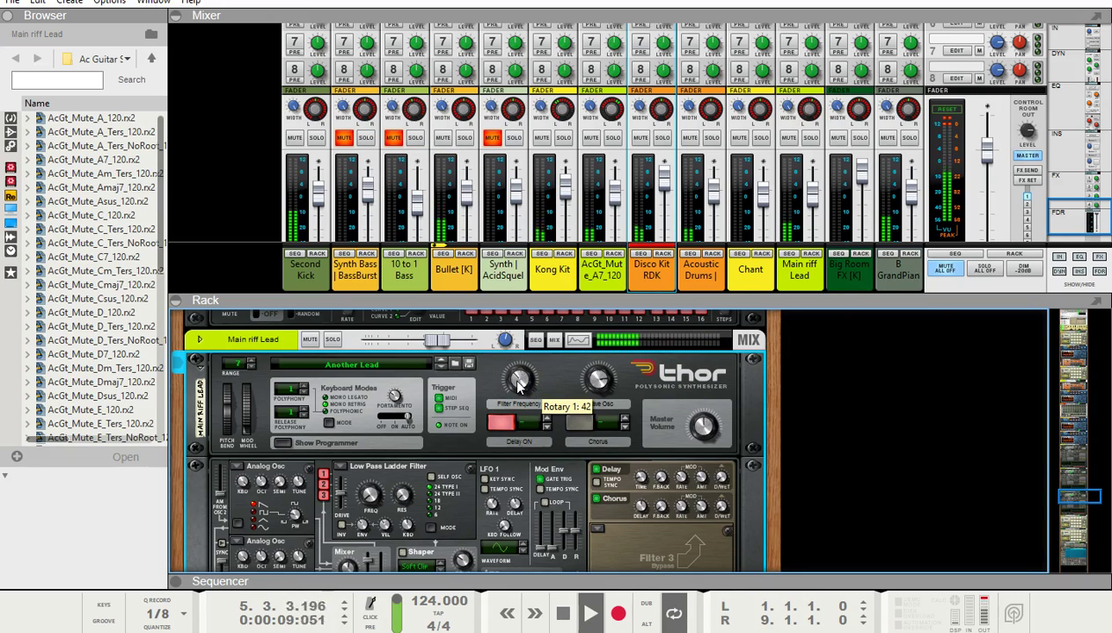
- Edit the remote override mapping of the Thor's Filter Frequency rotary with learning from control surface input enabled, and accept it
right_click(519, 384)
left_click(556, 469)
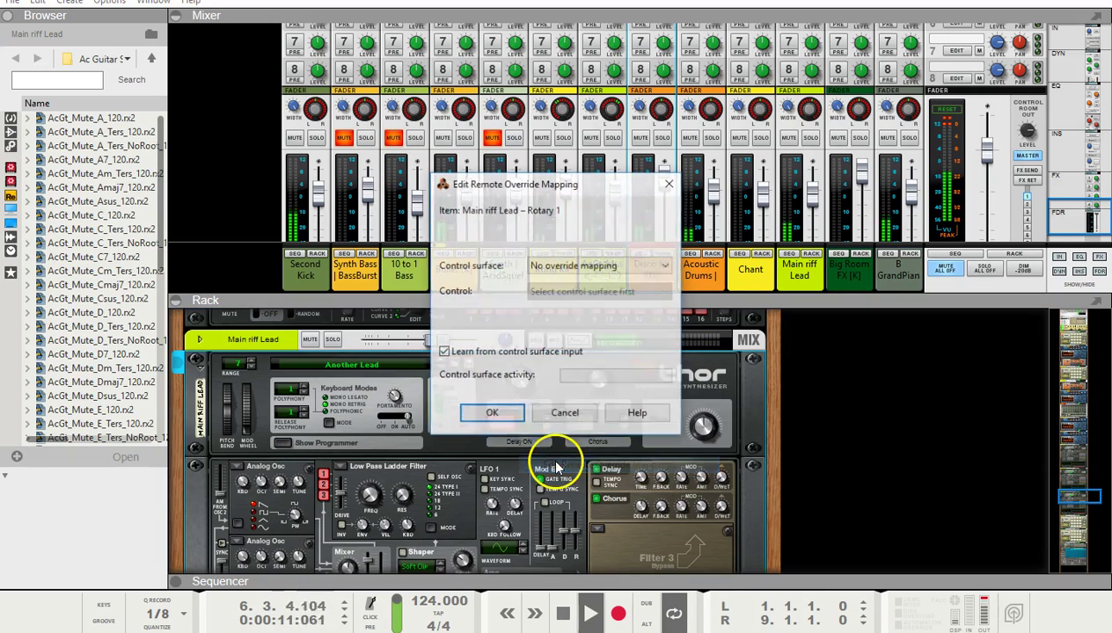
left_click(514, 413)
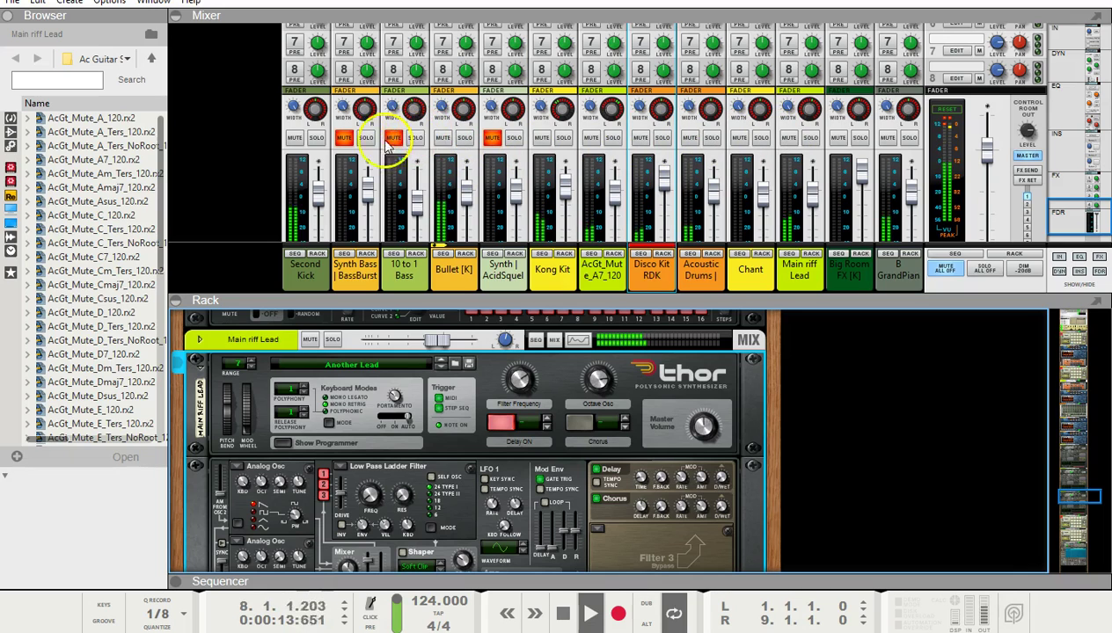
- Mute the AcGt_Mute_A7_120, Acoustic Drums and B GrandPiano channels
left_click(591, 138)
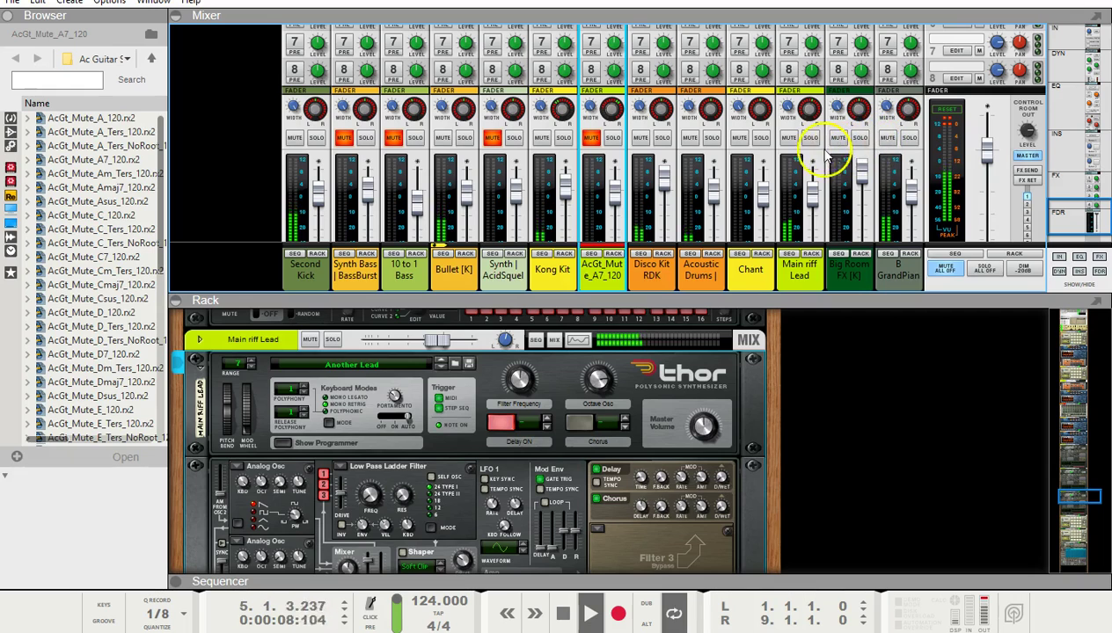
left_click(690, 139)
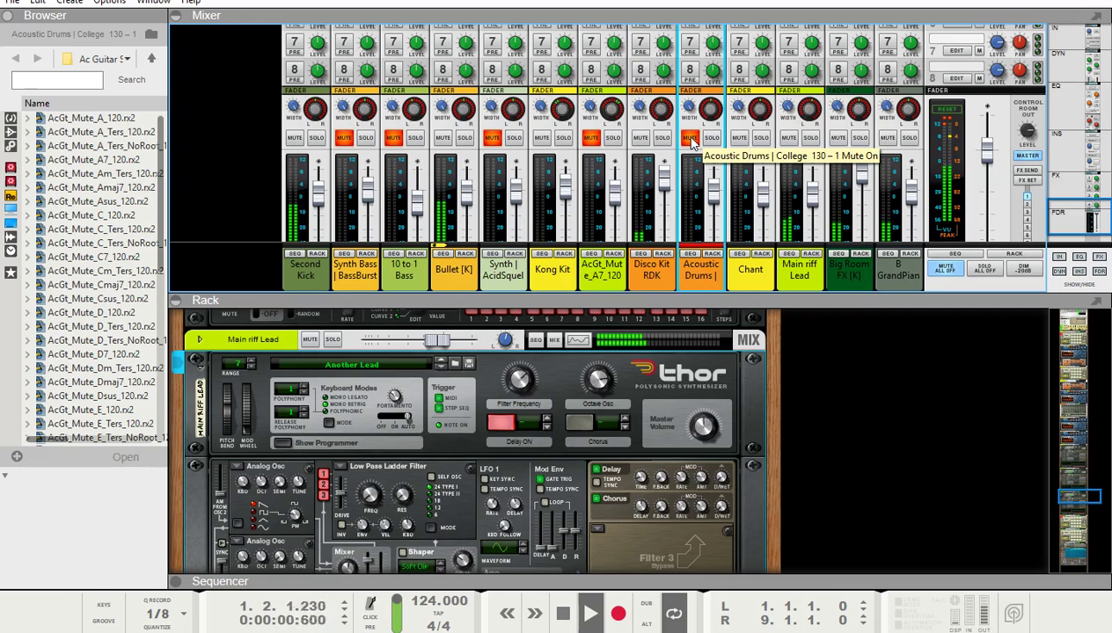
left_click(591, 139)
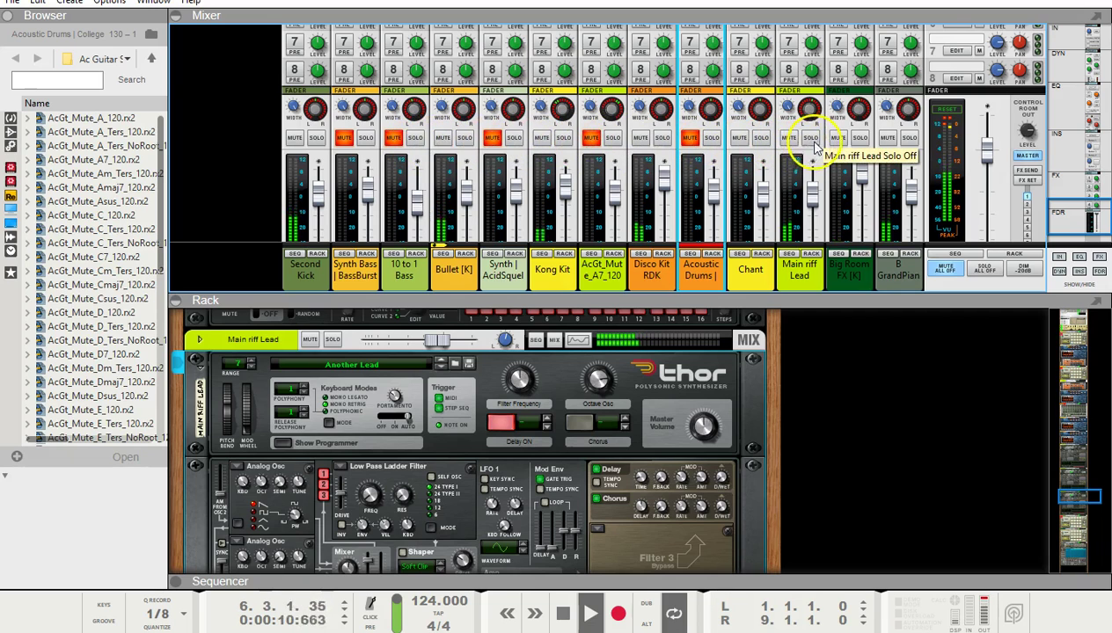
left_click(885, 140)
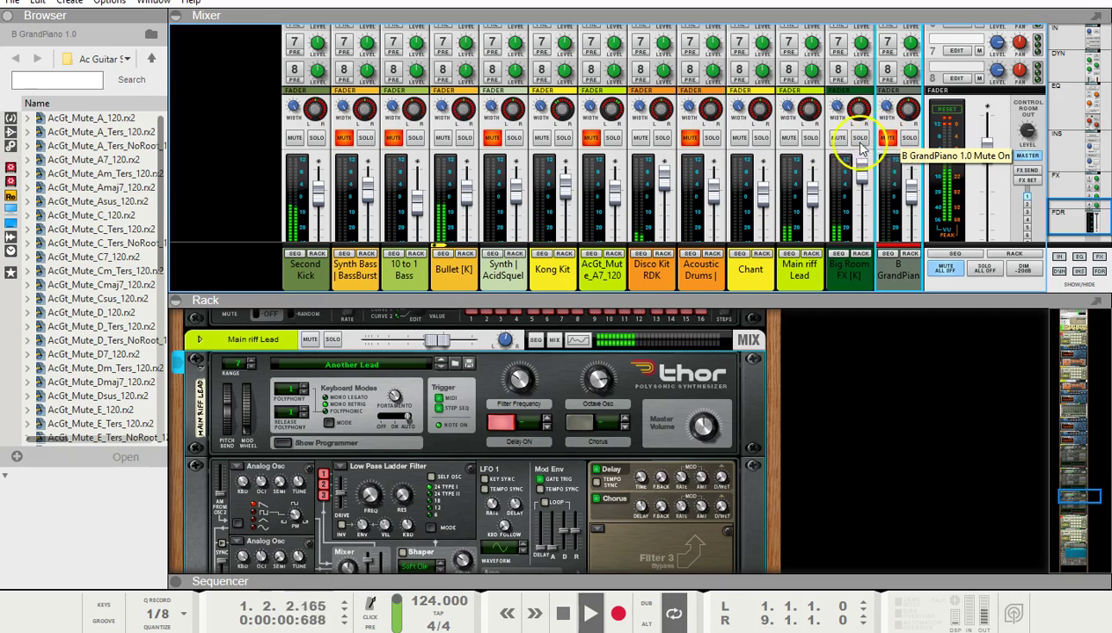
- Mute the Disco Kit RDK, Bullet [K] and Second Kick channels
left_click(641, 141)
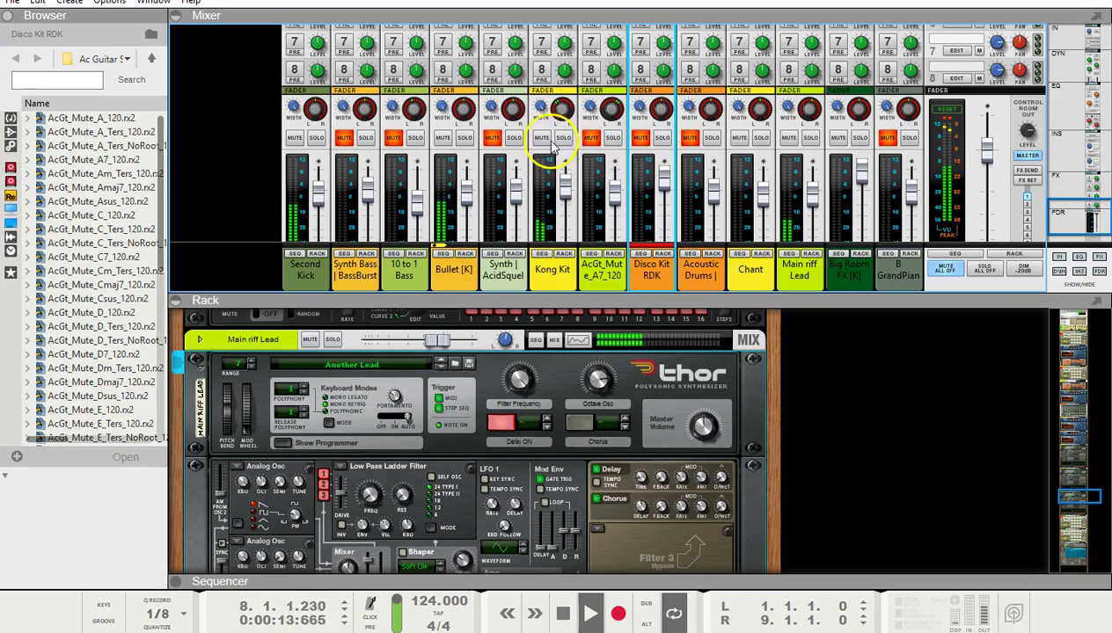
left_click(443, 139)
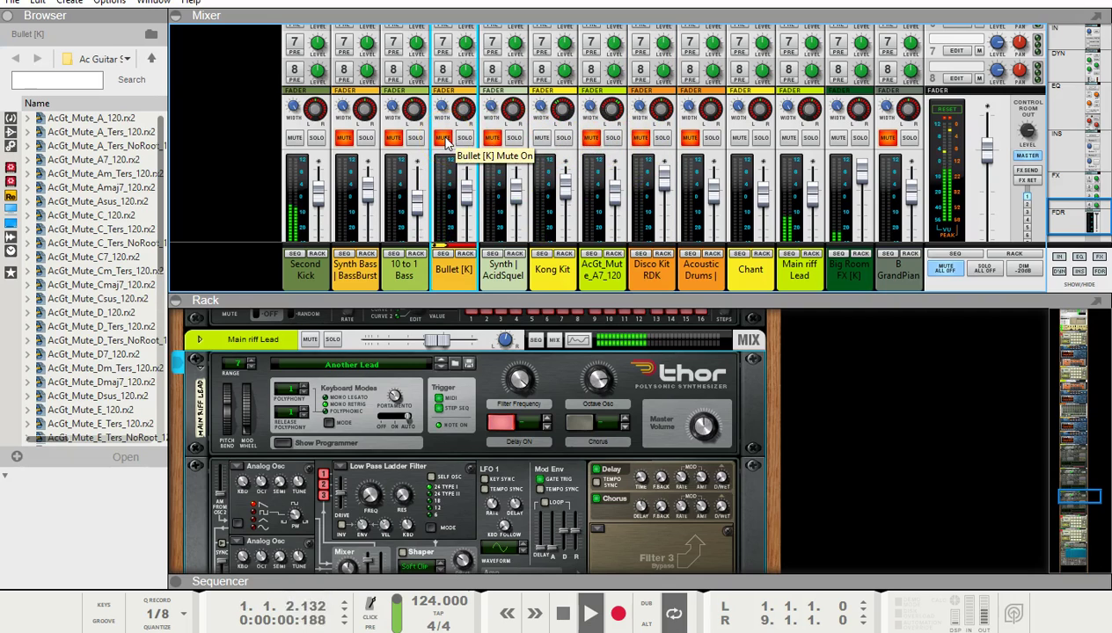
left_click(296, 138)
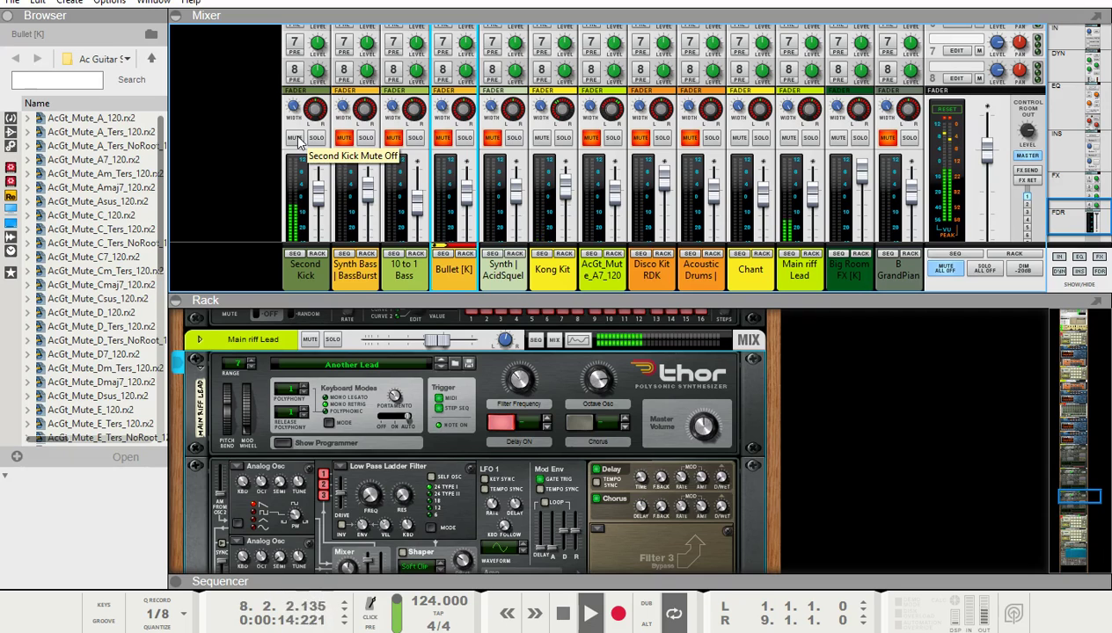
left_click(297, 139)
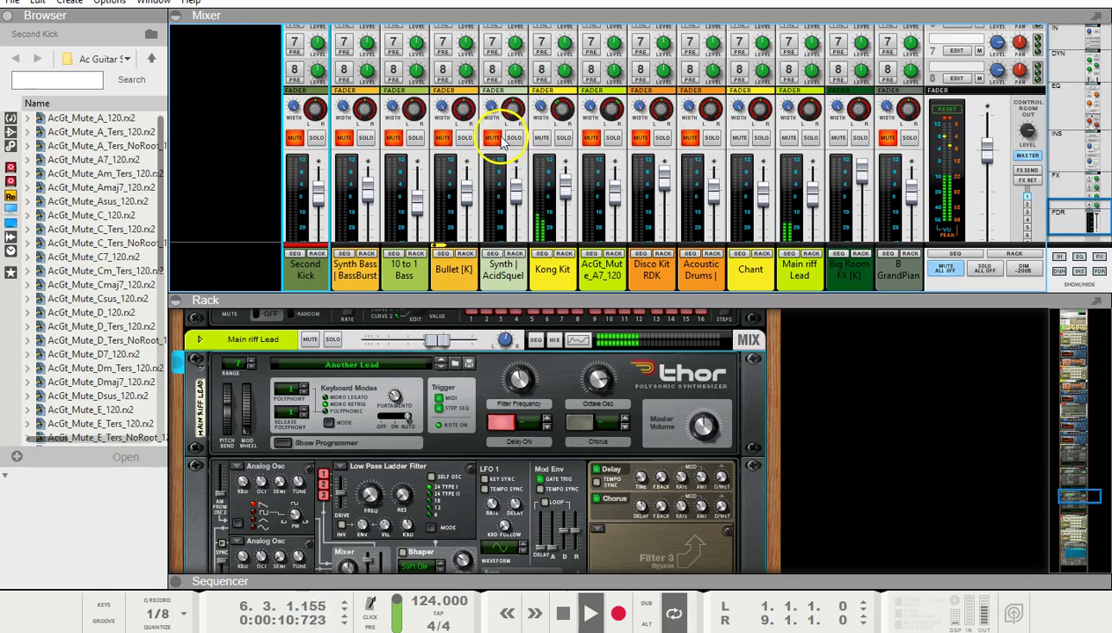
left_click(296, 139)
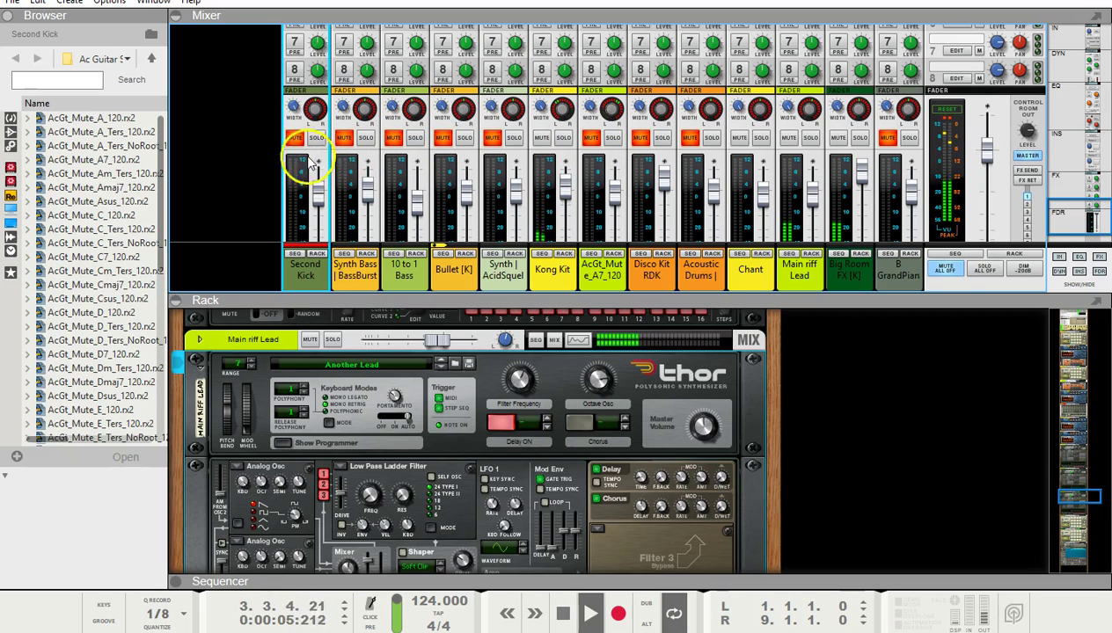
- Toggle the Synth Bass BassBurst mute on and off repeatedly during playback, ending with the channel unmuted
left_click(342, 139)
left_click(342, 139)
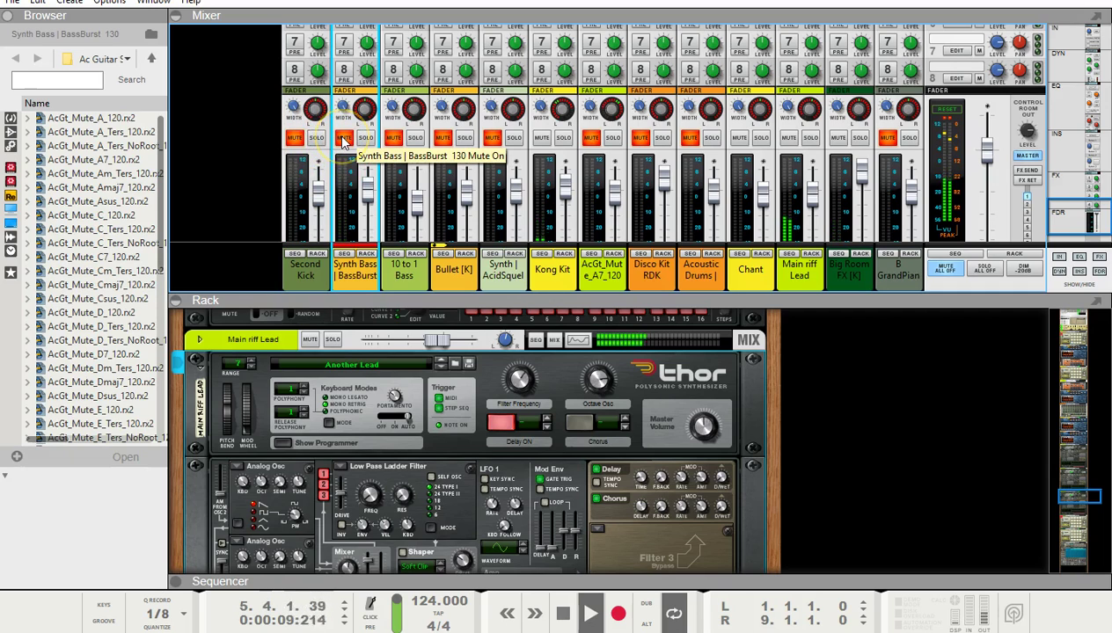
left_click(343, 139)
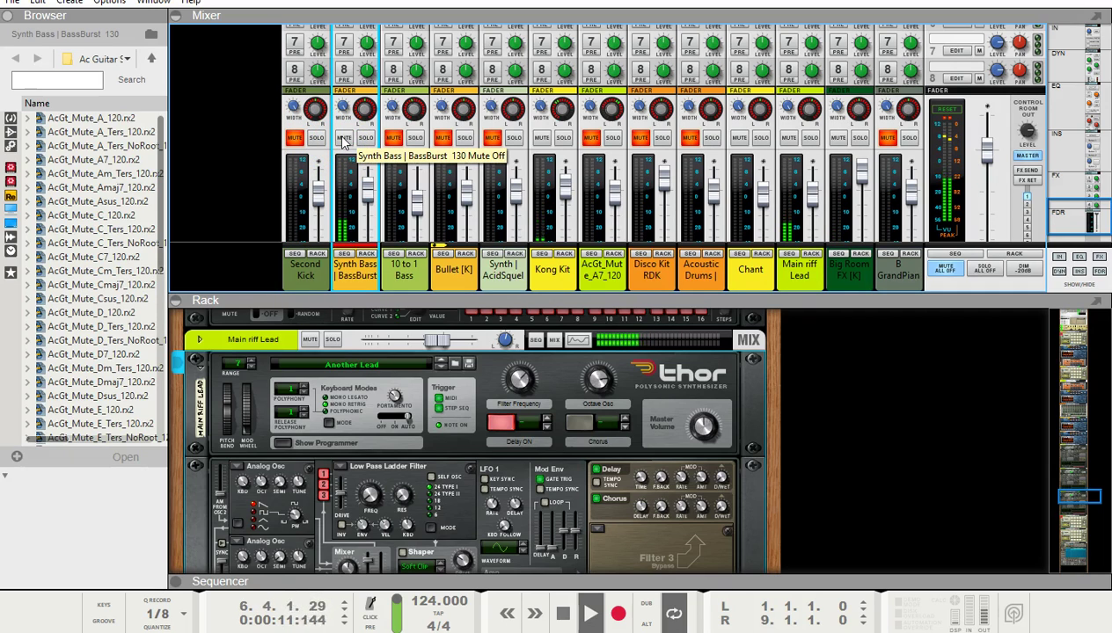
left_click(343, 139)
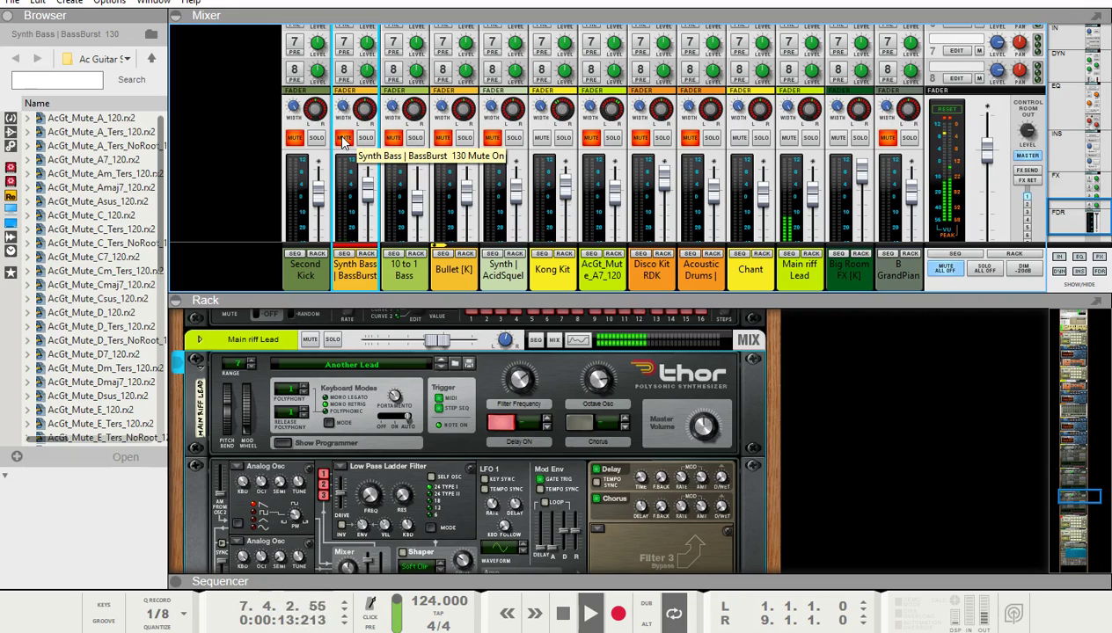
left_click(343, 140)
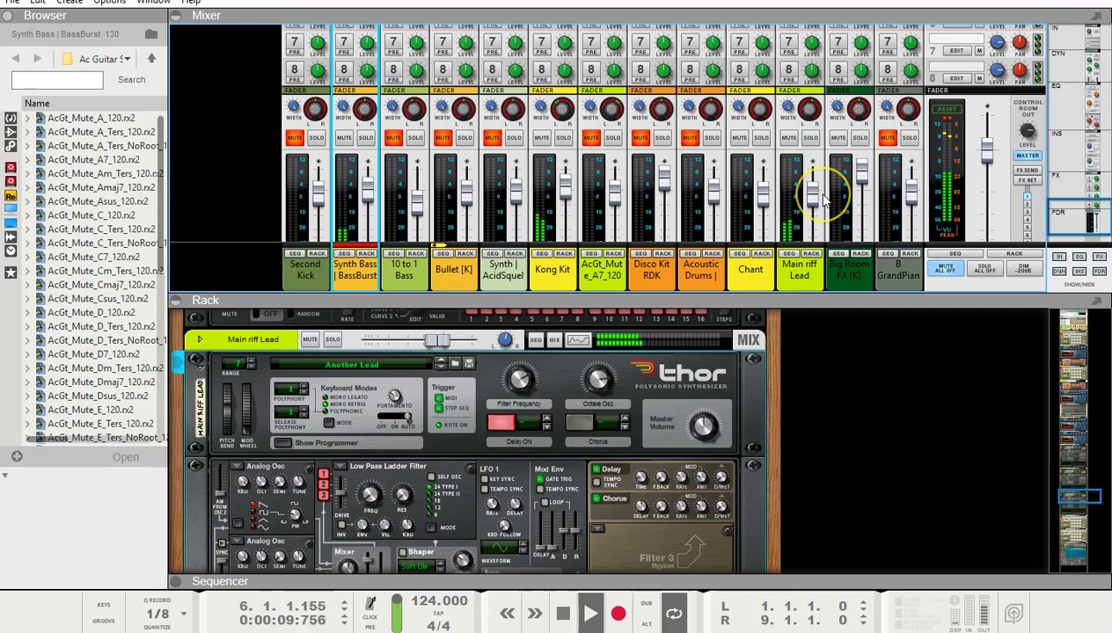
- Unmute the Second Kick, Bullet [K] and Disco Kit RDK channels during loop playback
left_click_drag(825, 201, 322, 152)
left_click(294, 138)
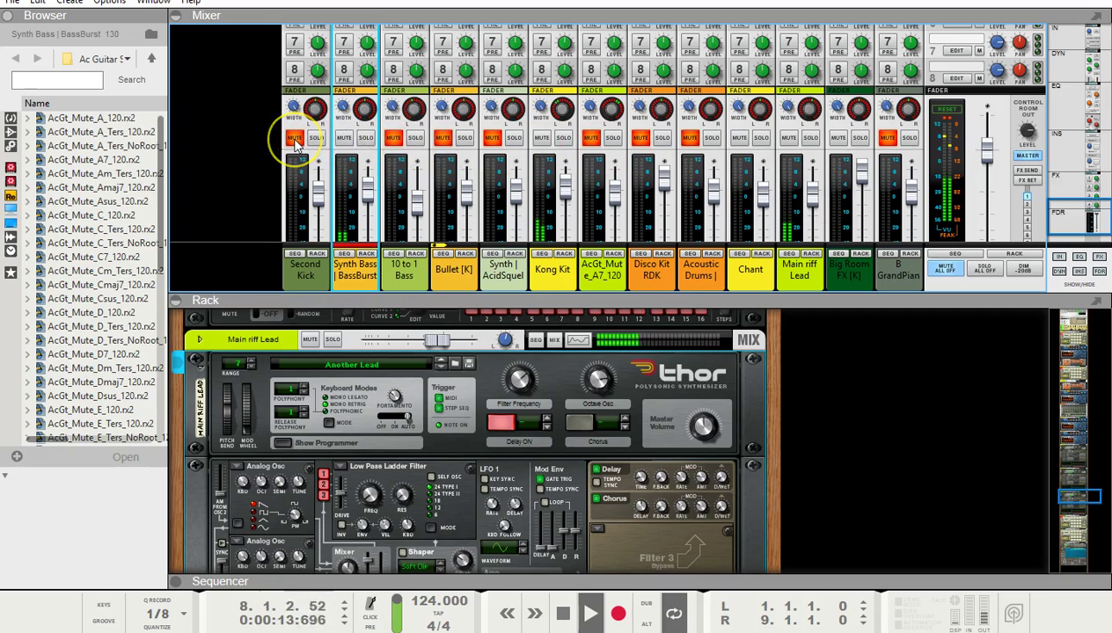
left_click(295, 140)
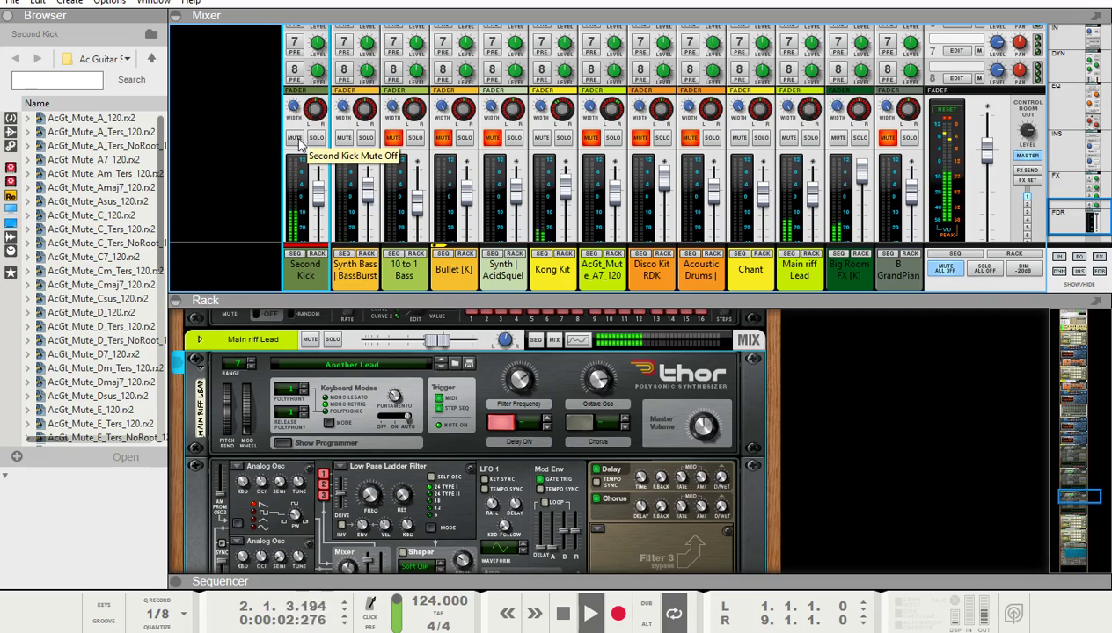
left_click(492, 138)
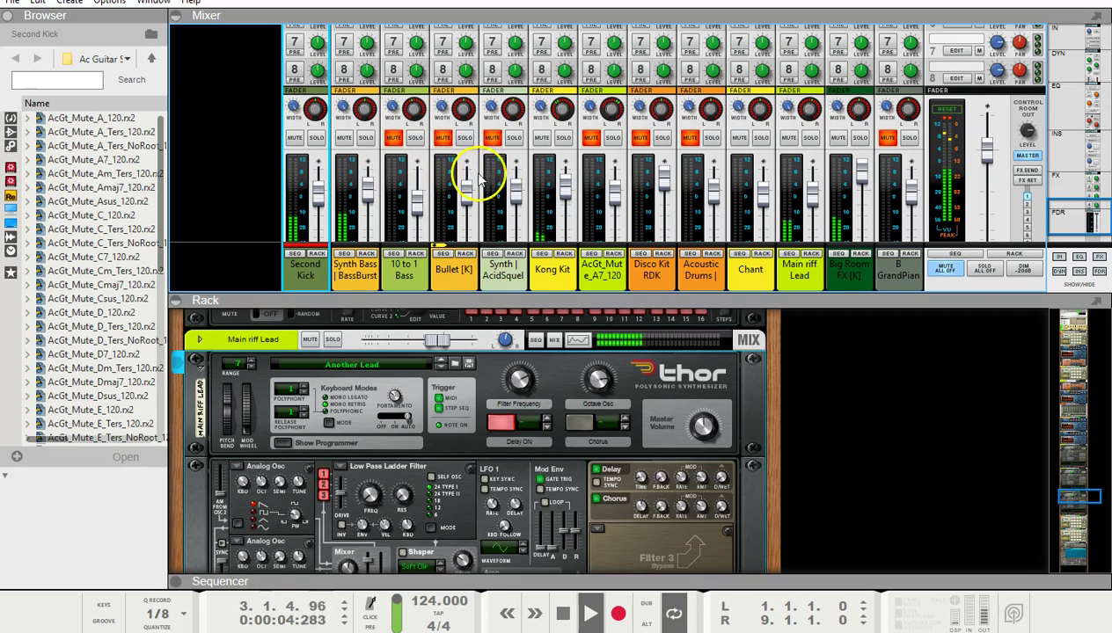
left_click(491, 138)
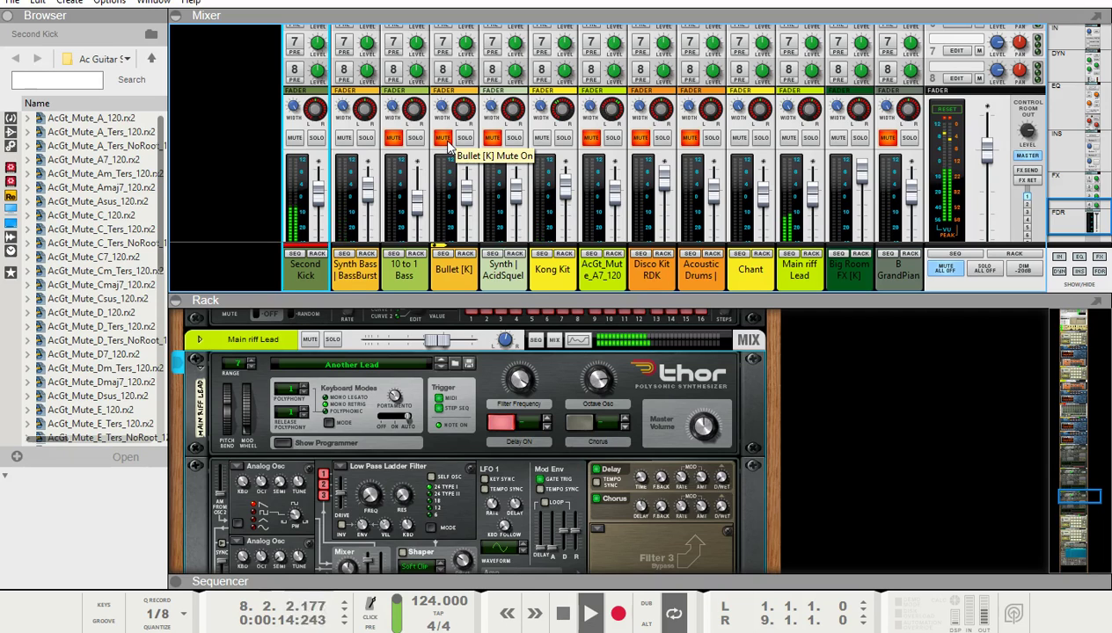
left_click(445, 141)
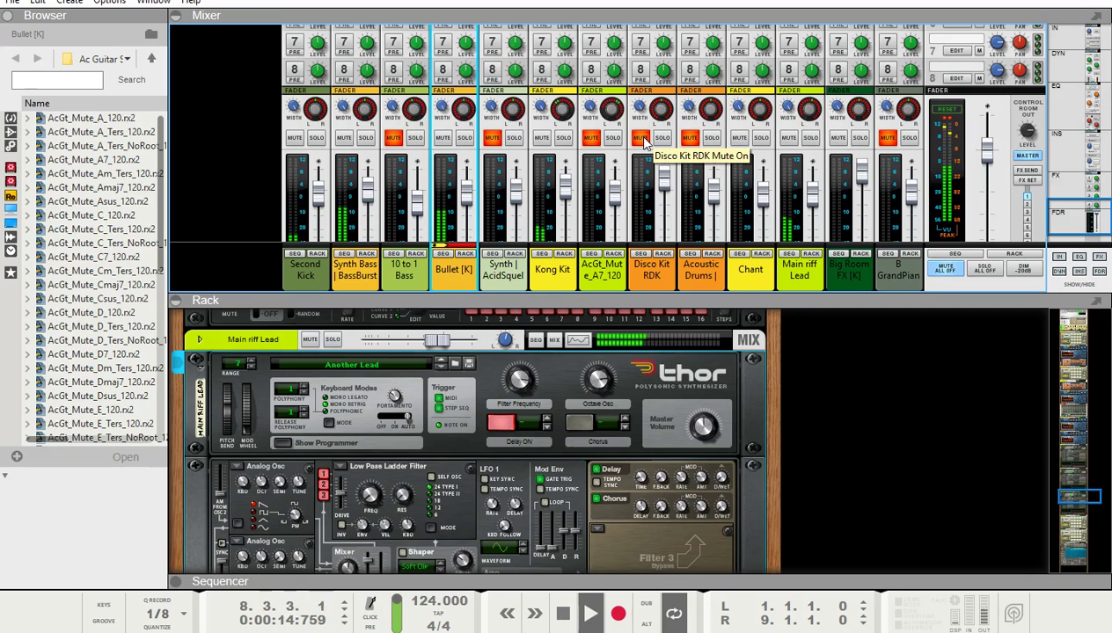
left_click(641, 139)
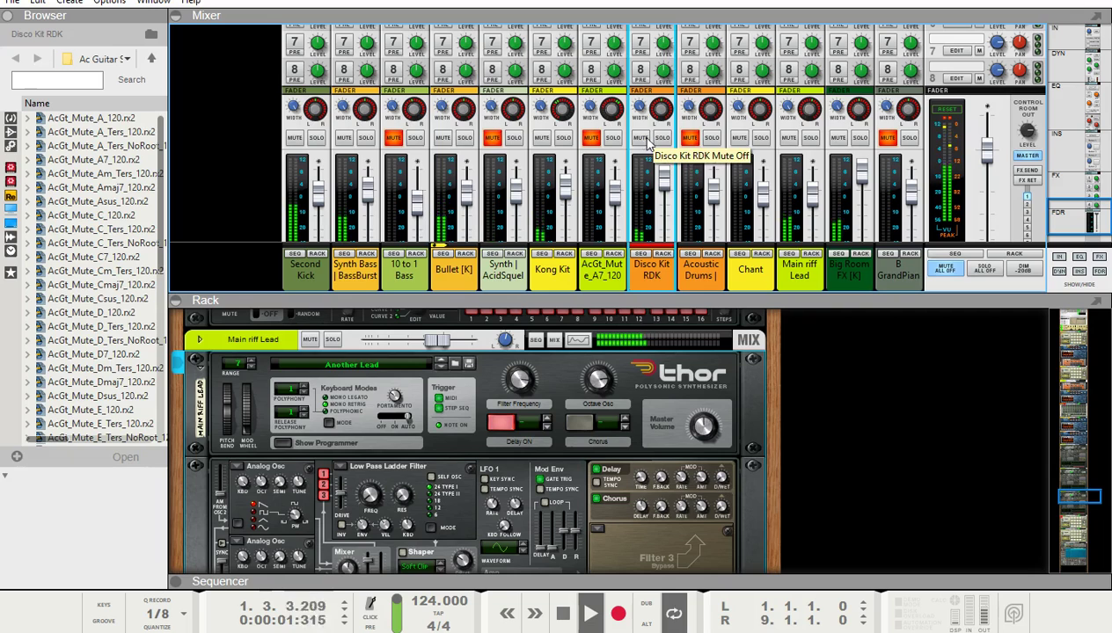
- Unmute the AcGt_Mute_A7_120 channel and select the Main riff Lead Thor in the rack
left_click(595, 139)
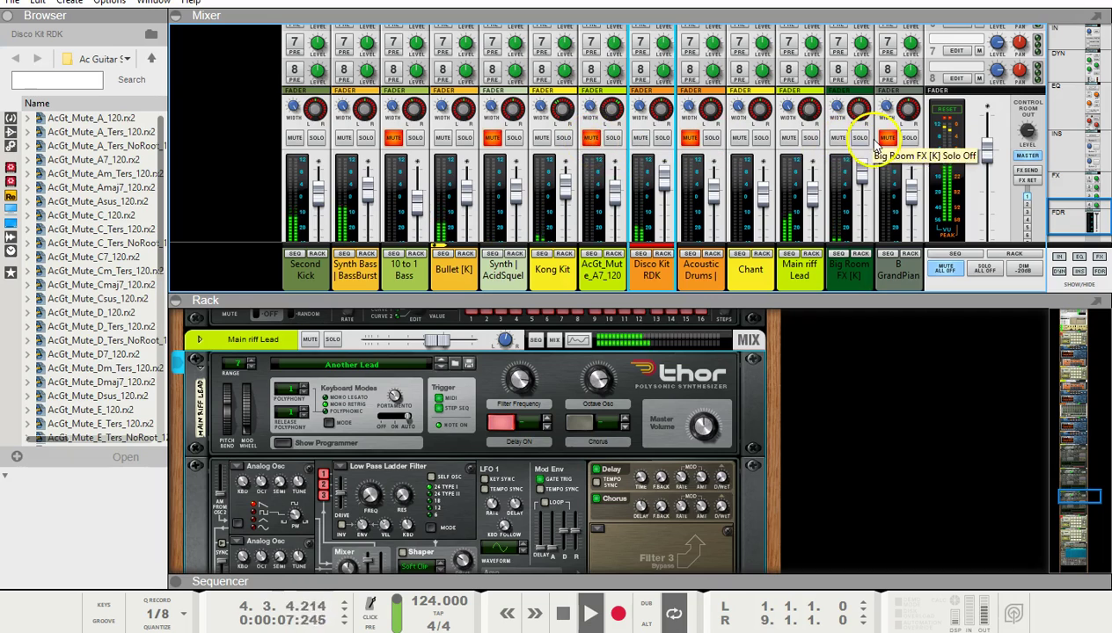
left_click(600, 144)
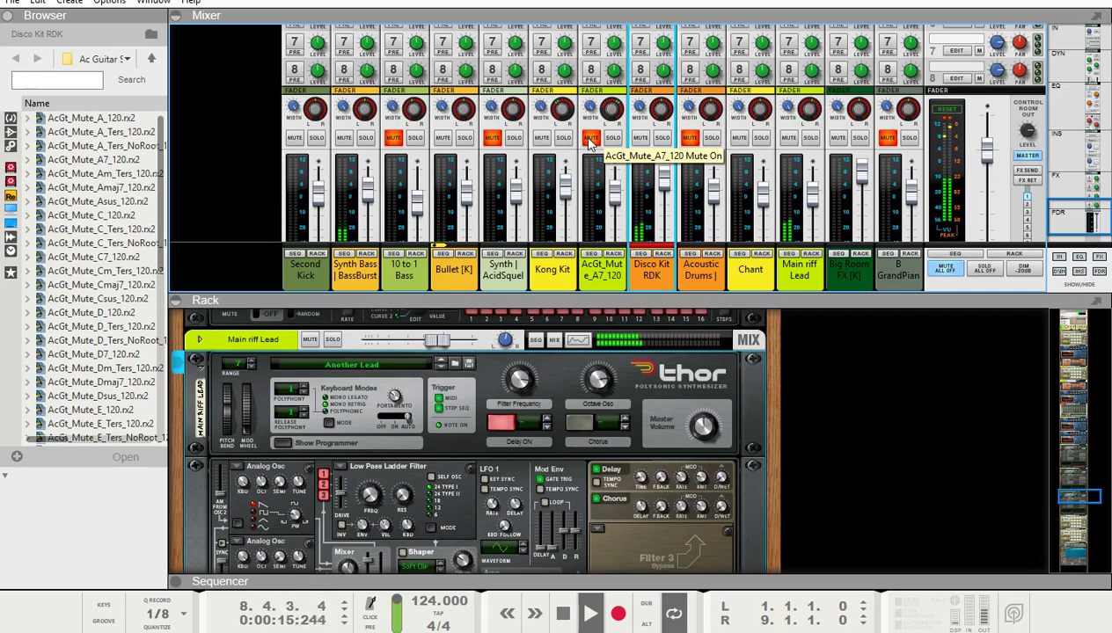
left_click(589, 139)
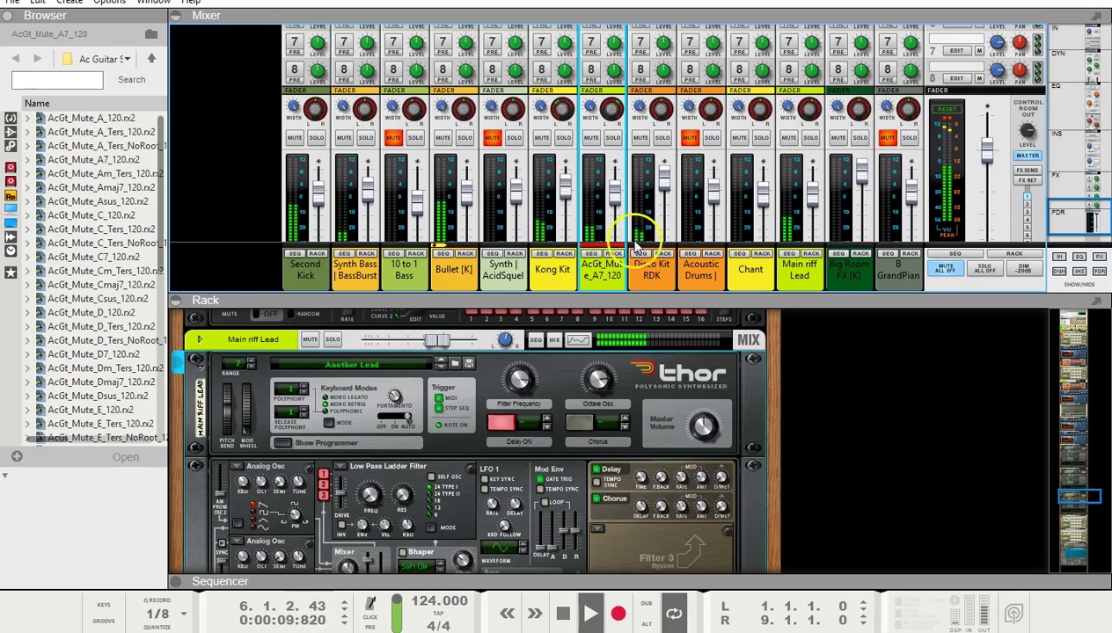
left_click(521, 380)
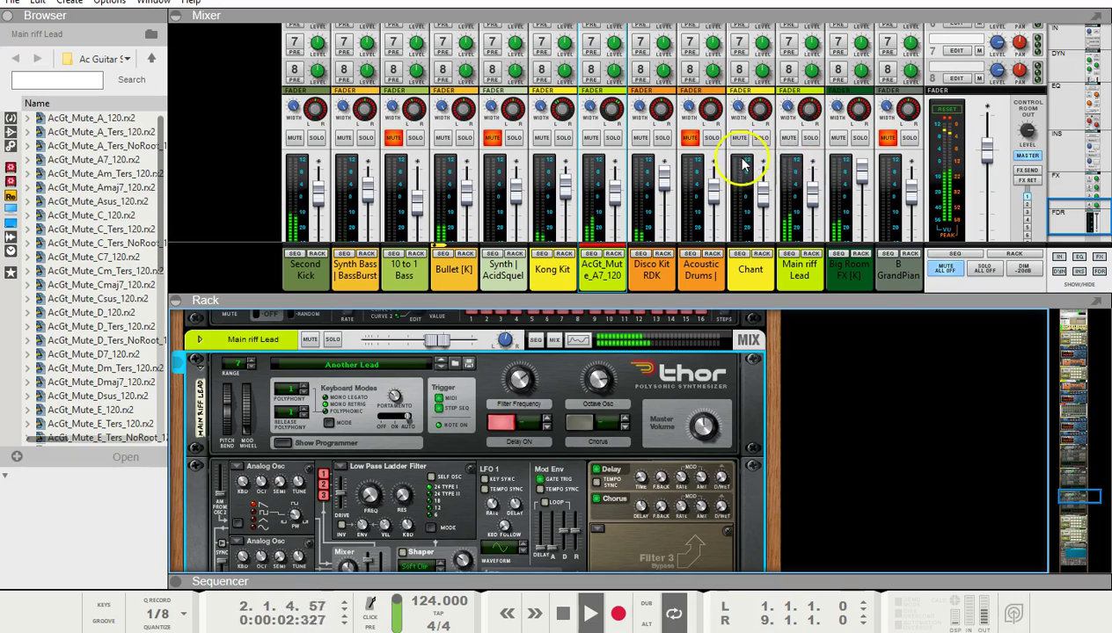
- Mute the AcGt_Mute_A7_120 channel briefly and unmute it again while the loop plays
left_click(887, 139)
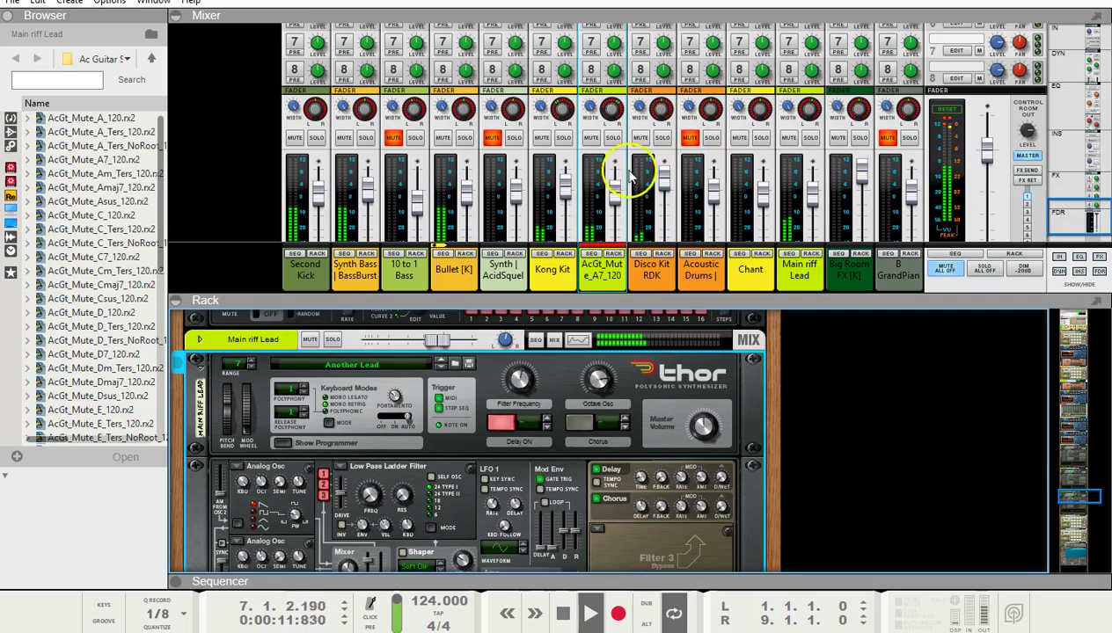
left_click(593, 139)
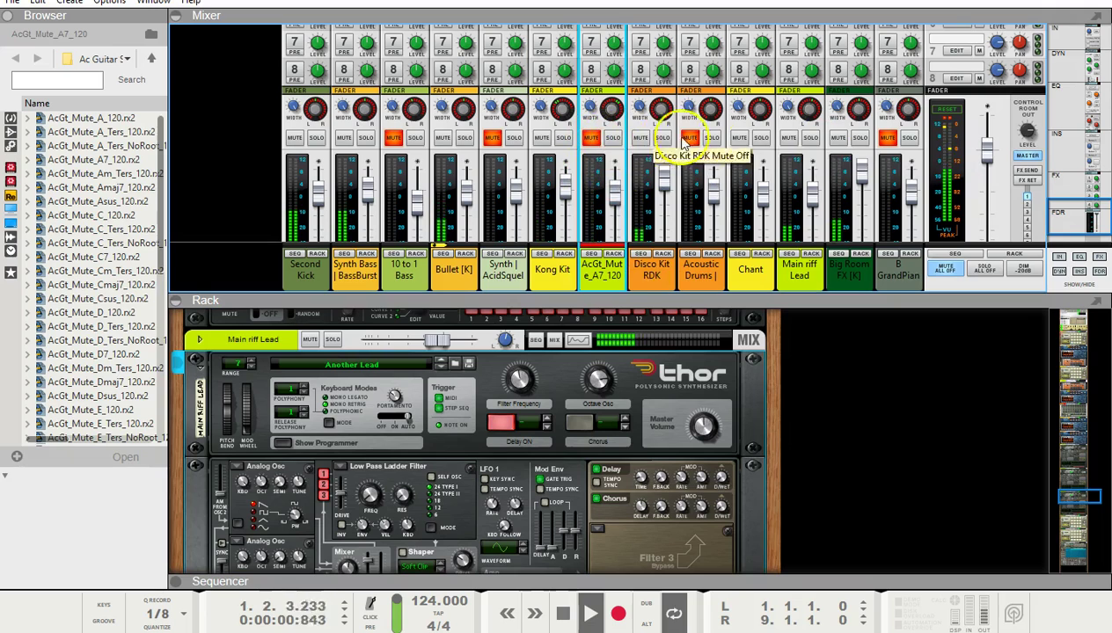
left_click(594, 139)
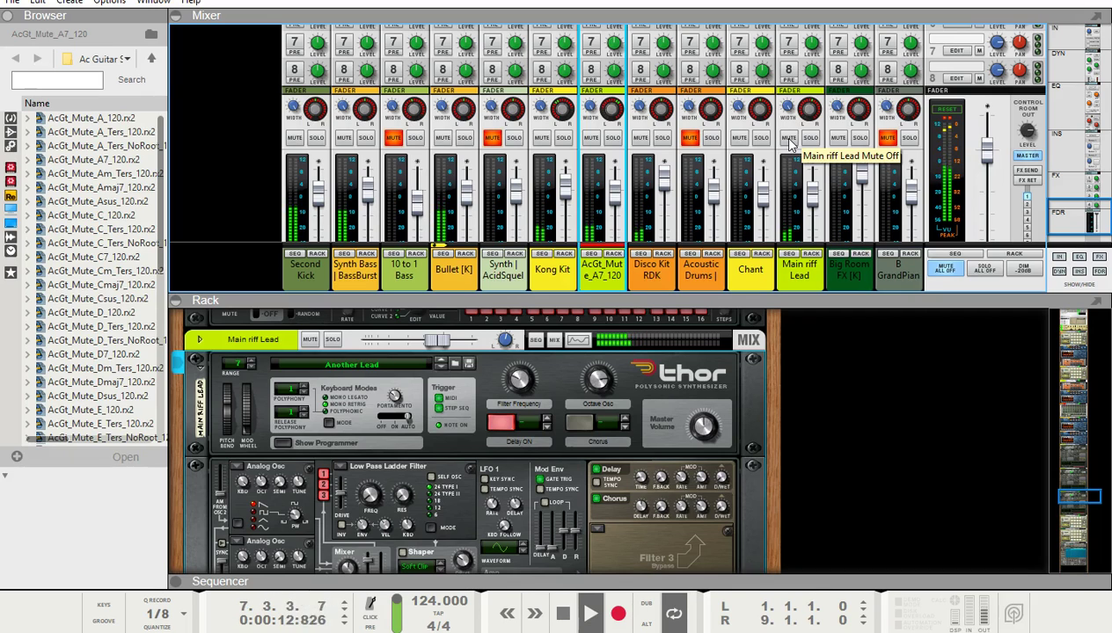
- Unmute the B GrandPiano and Synth | AcidSquelch channels
left_click(886, 141)
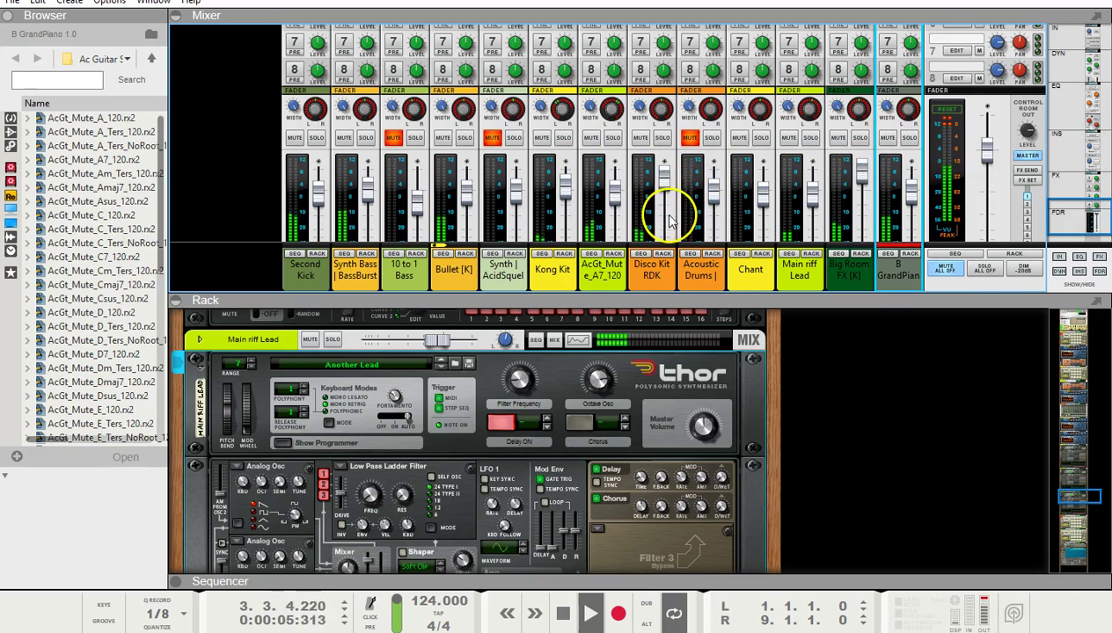
left_click(691, 139)
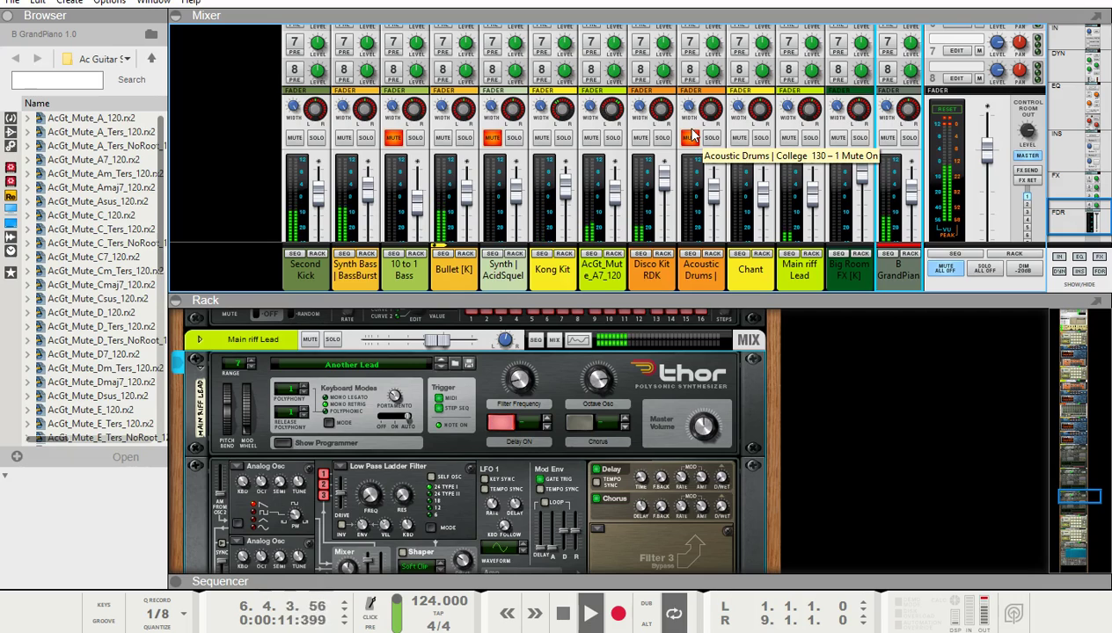
left_click(492, 139)
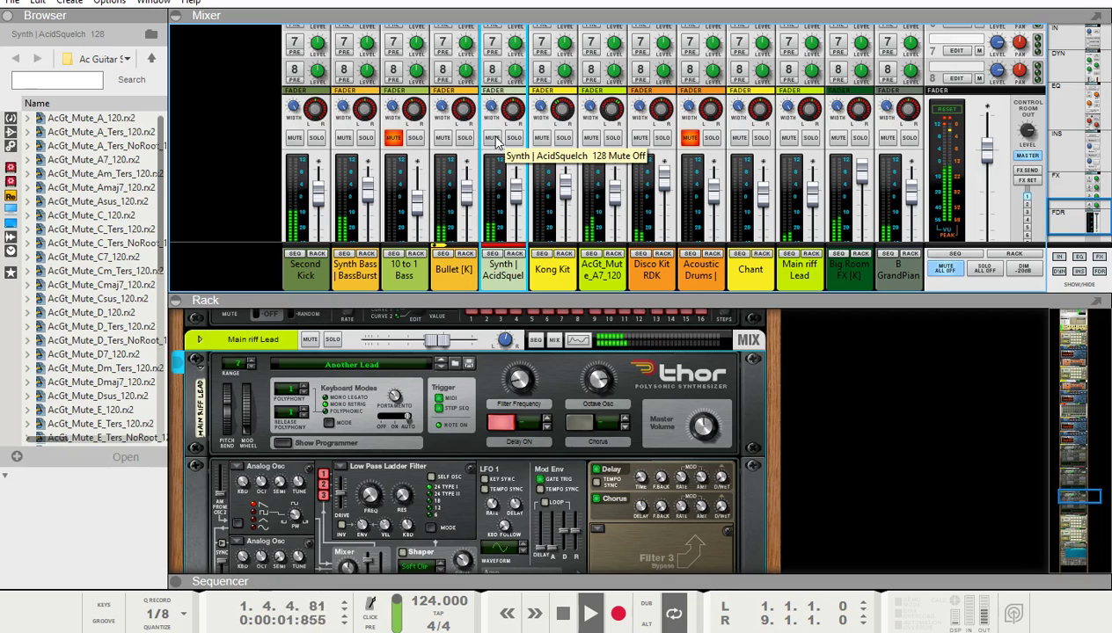
- Set the Synth | AcidSquelch channel's level to about -0.61 dB
left_click_drag(515, 186, 516, 195)
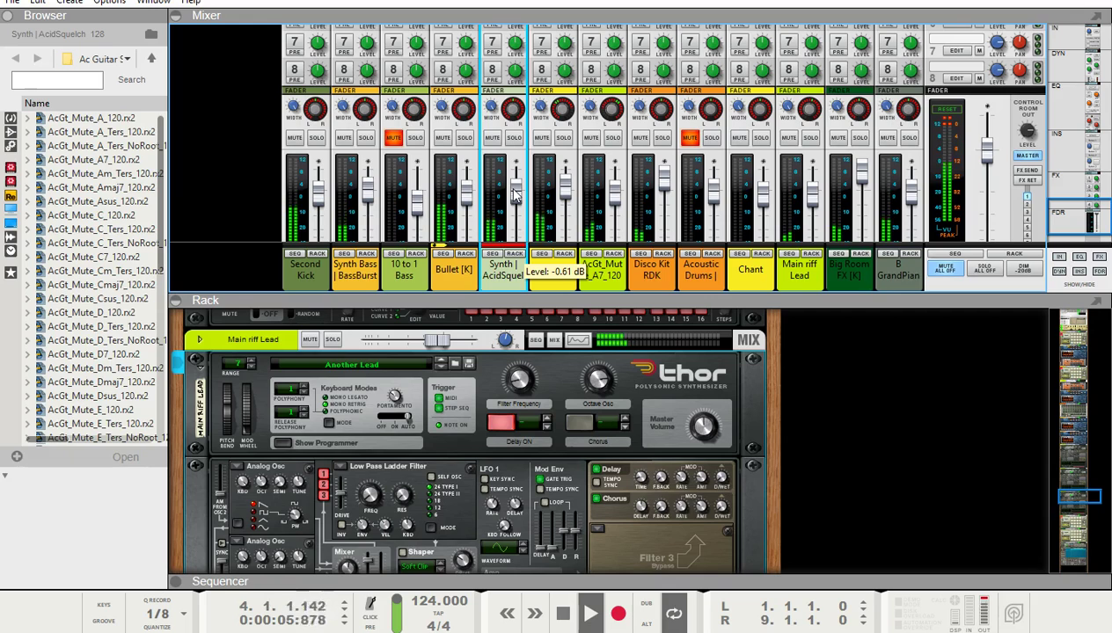
left_click(511, 186)
left_click(504, 121)
left_click(512, 116)
left_click_drag(512, 112, 513, 119)
left_click(465, 192)
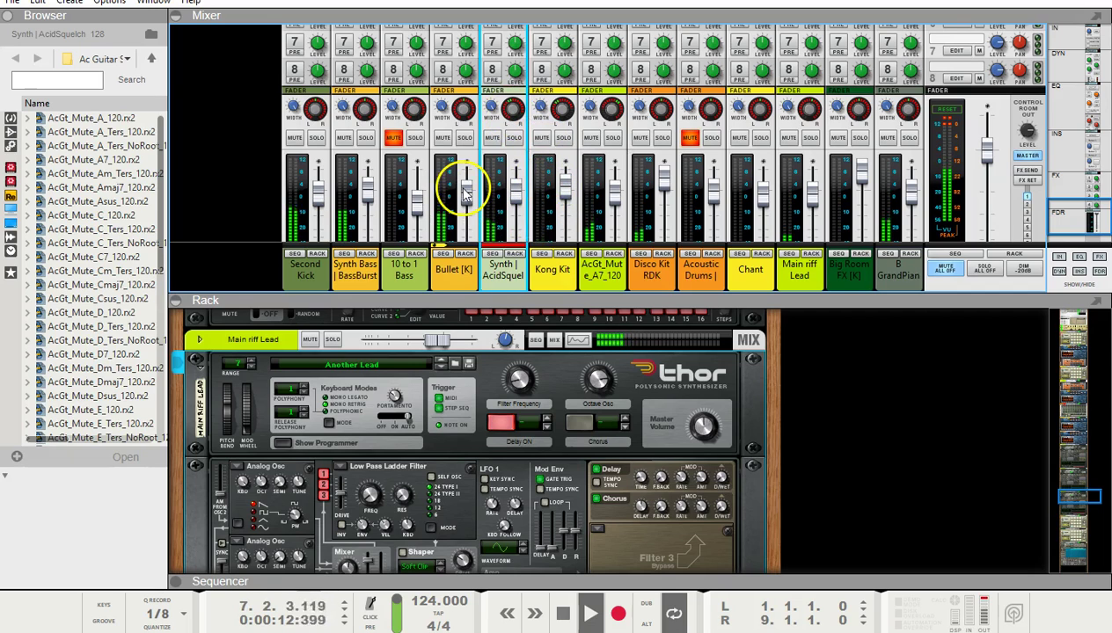
- Mute the Bullet [K], Second Kick and Synth Bass | BassBurst channels
left_click(444, 140)
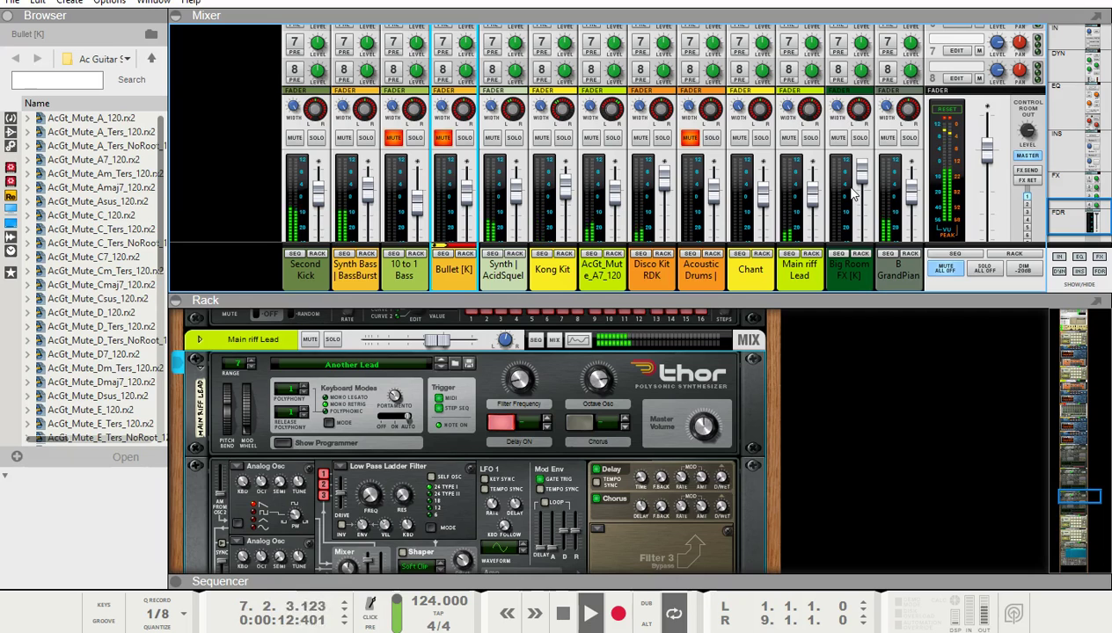
left_click(294, 139)
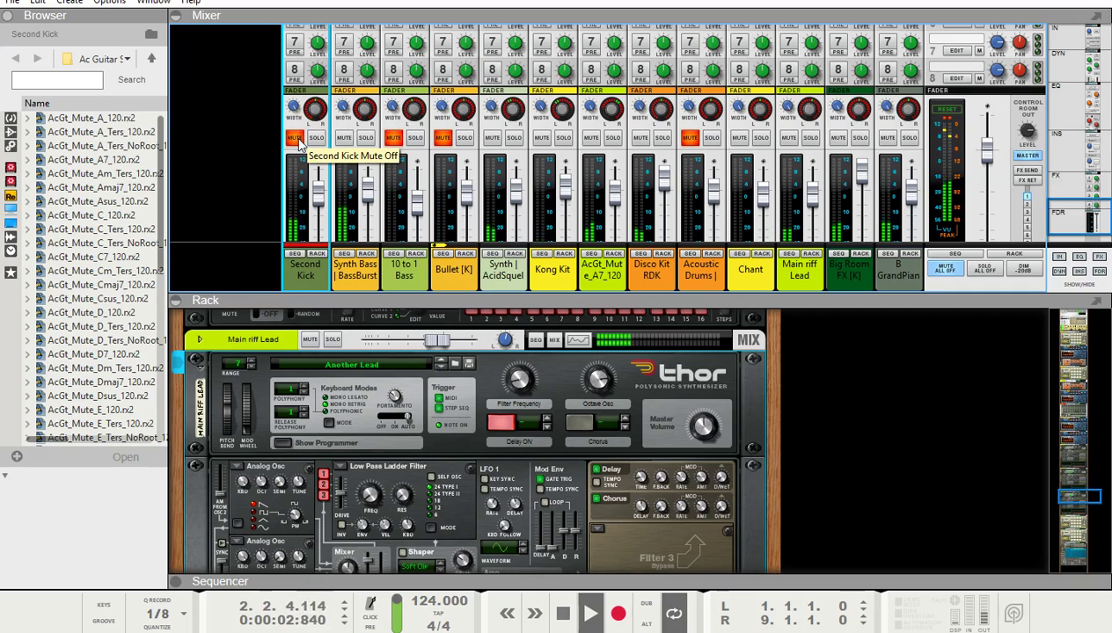
left_click(451, 141)
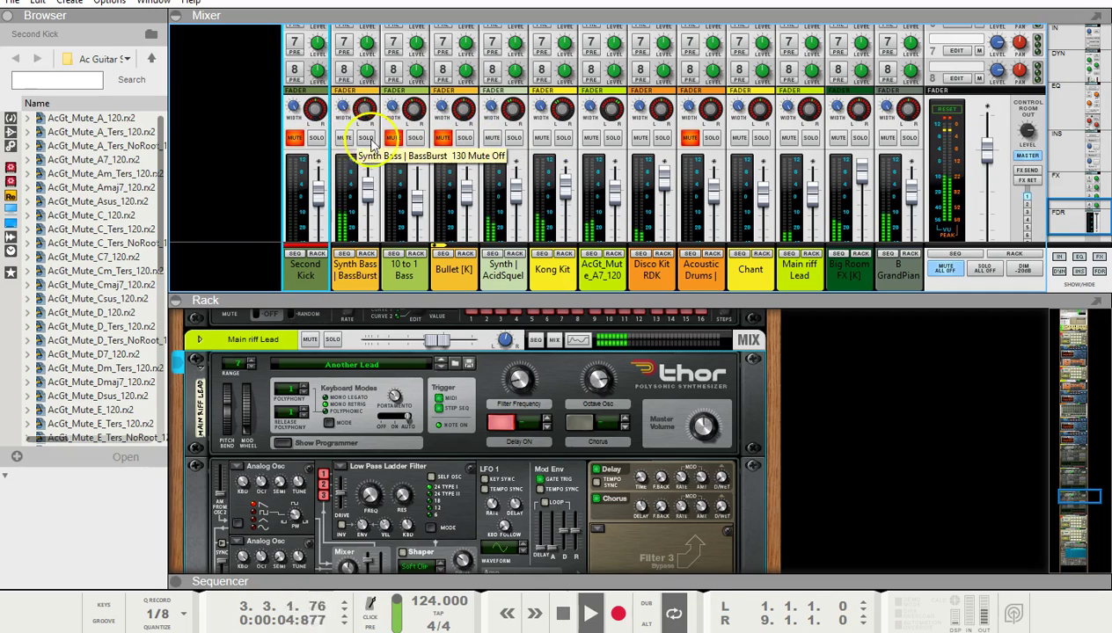
left_click(344, 139)
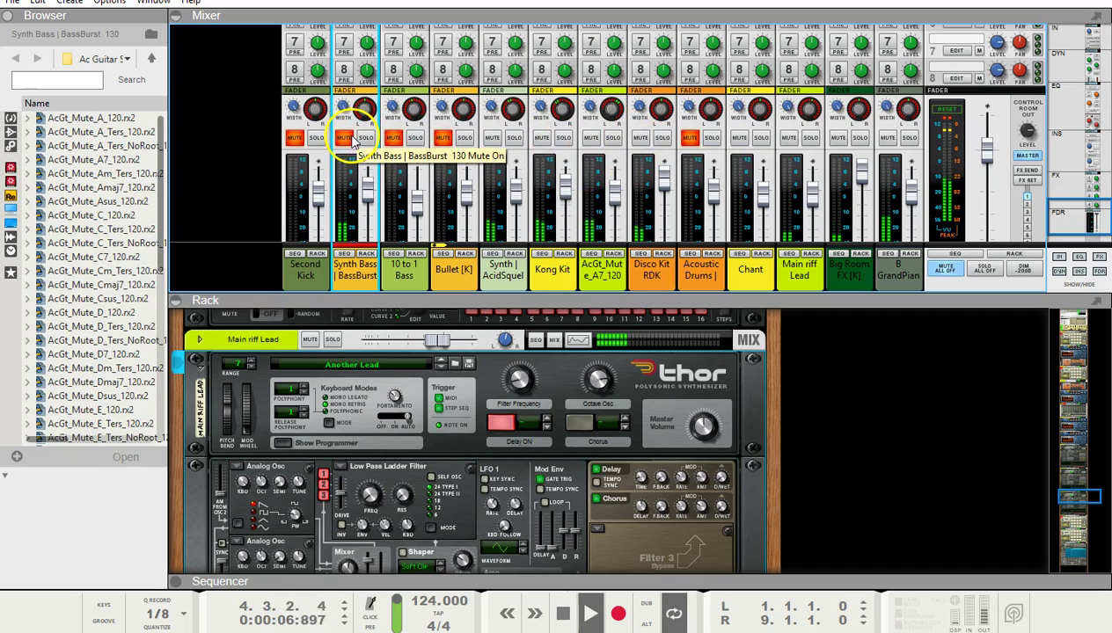
- Mute the AcGt_Mute_A7_120, Disco Kit RDK, Main riff Lead and Synth | AcidSquelch channels one after another
left_click(592, 141)
left_click(543, 140)
left_click(492, 138)
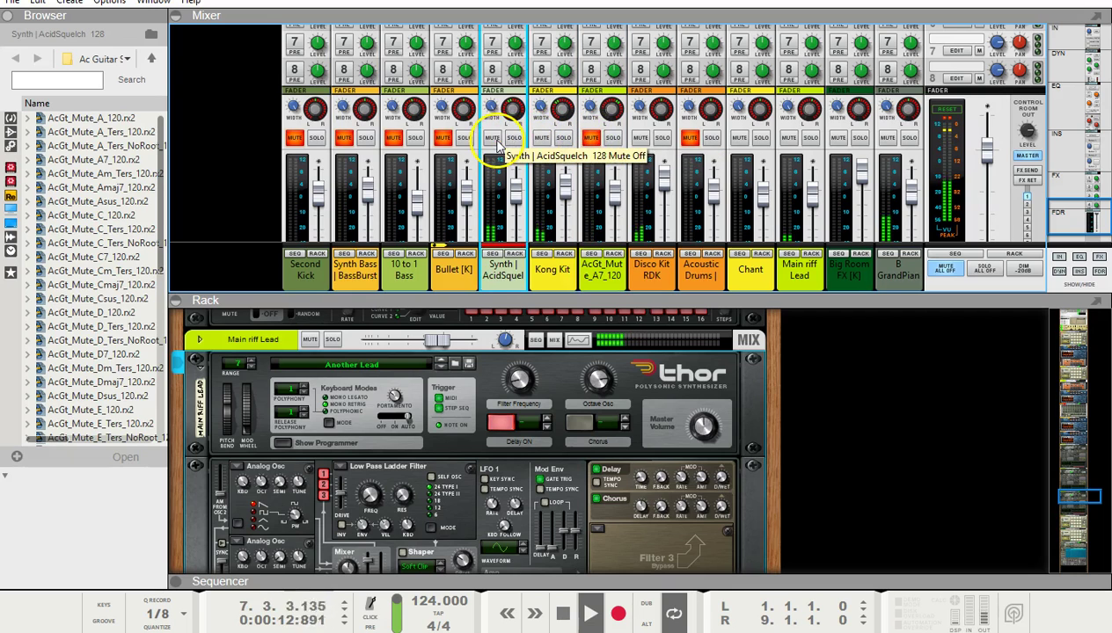
left_click(641, 138)
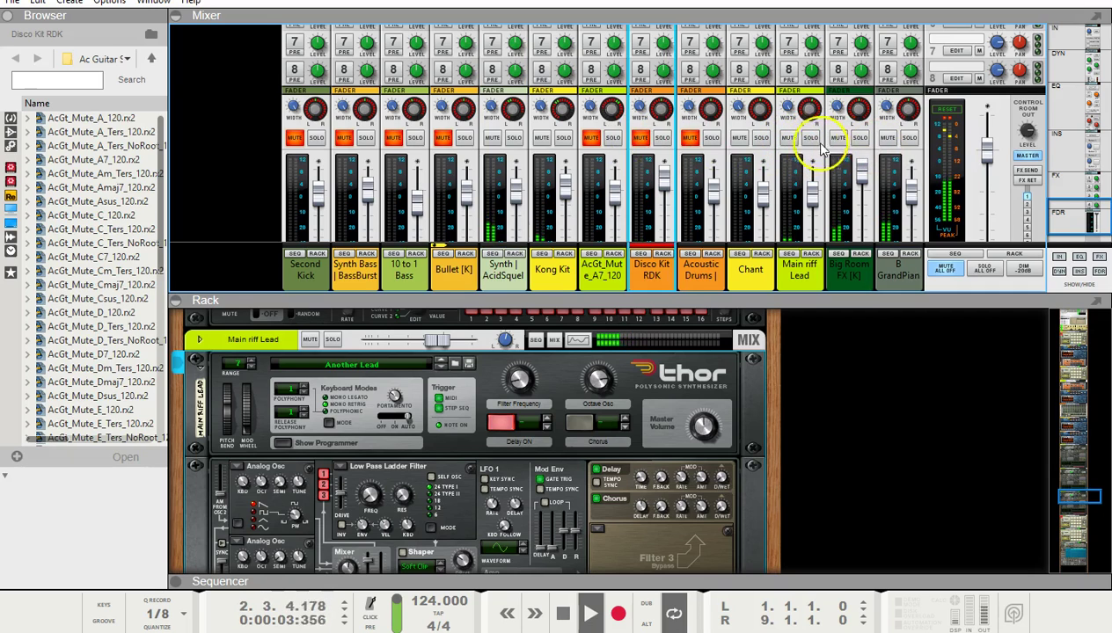
left_click(788, 140)
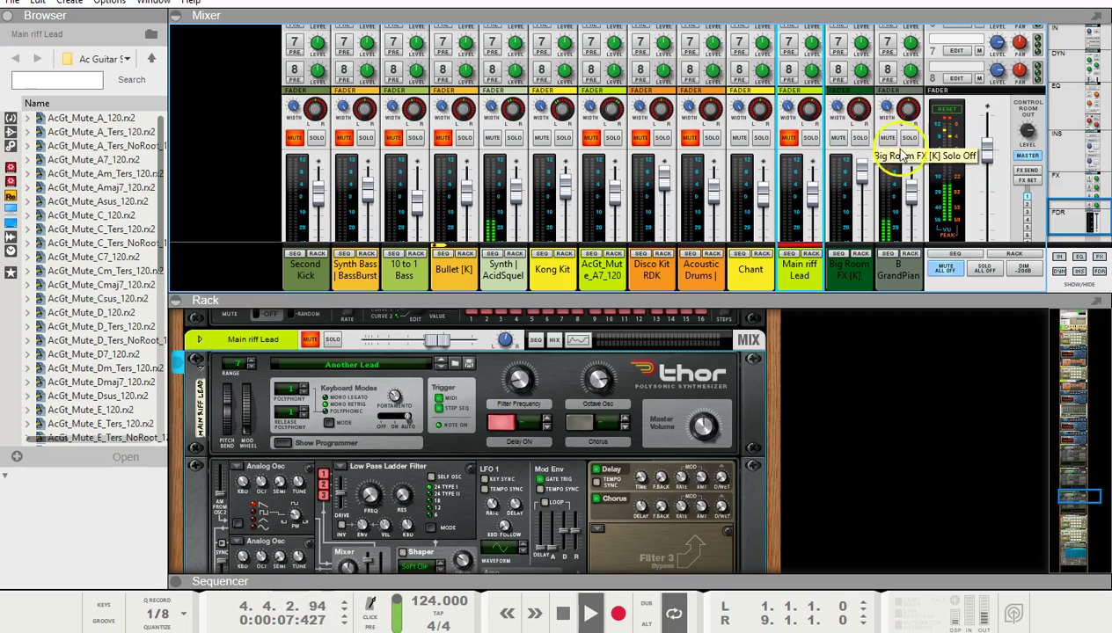
left_click(494, 139)
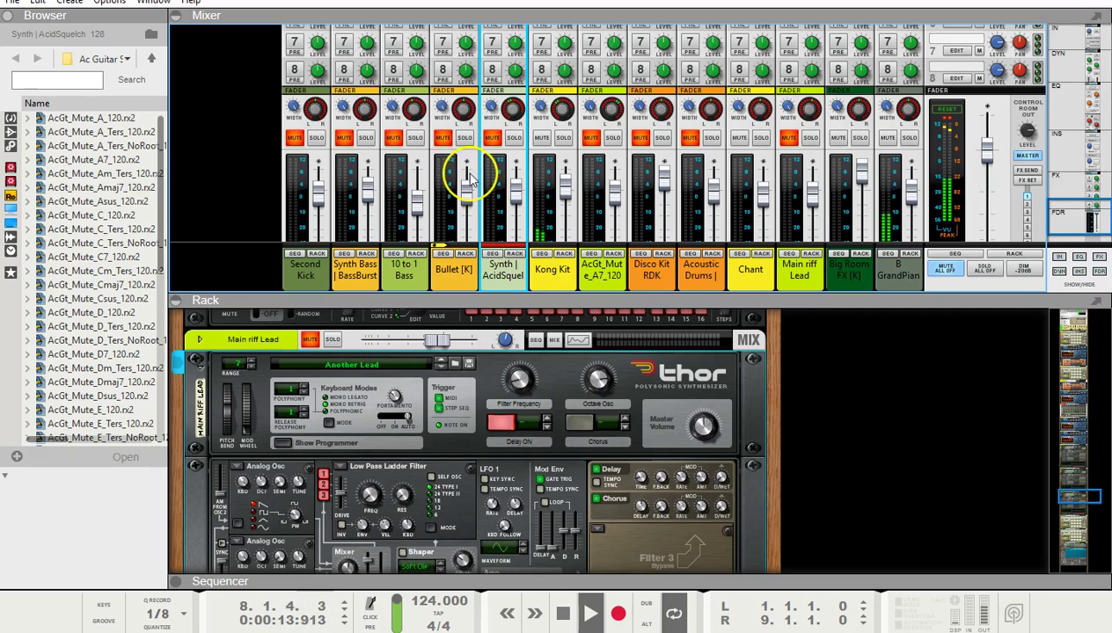
- Bring the Bullet [K] and Disco Kit RDK channels back in by unmuting them
mouse_move(471, 179)
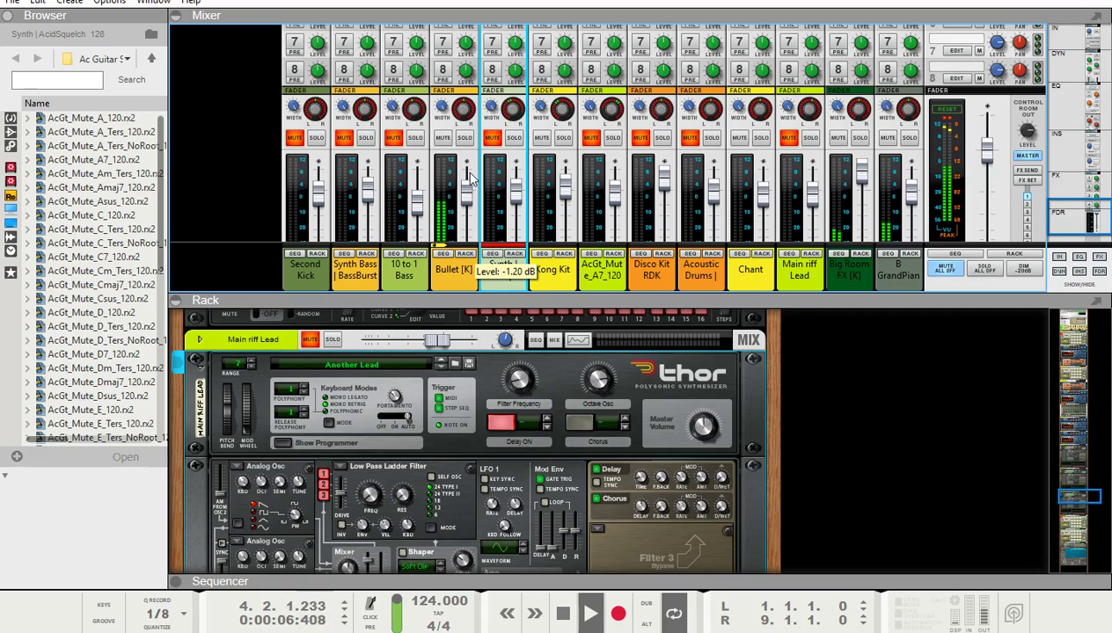
left_click(458, 204)
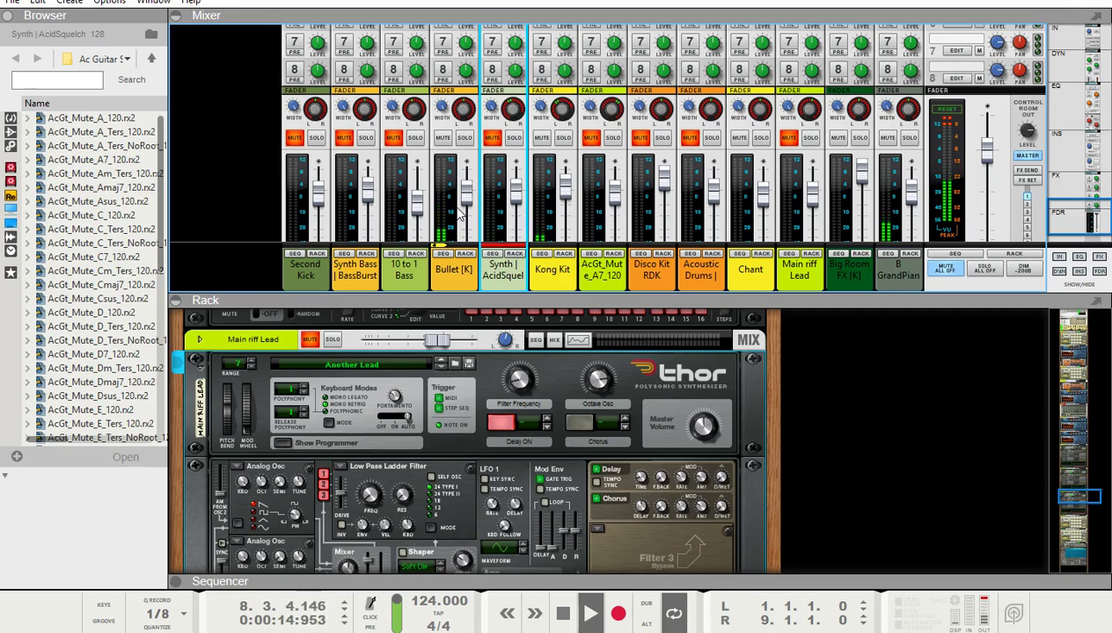
key("Home")
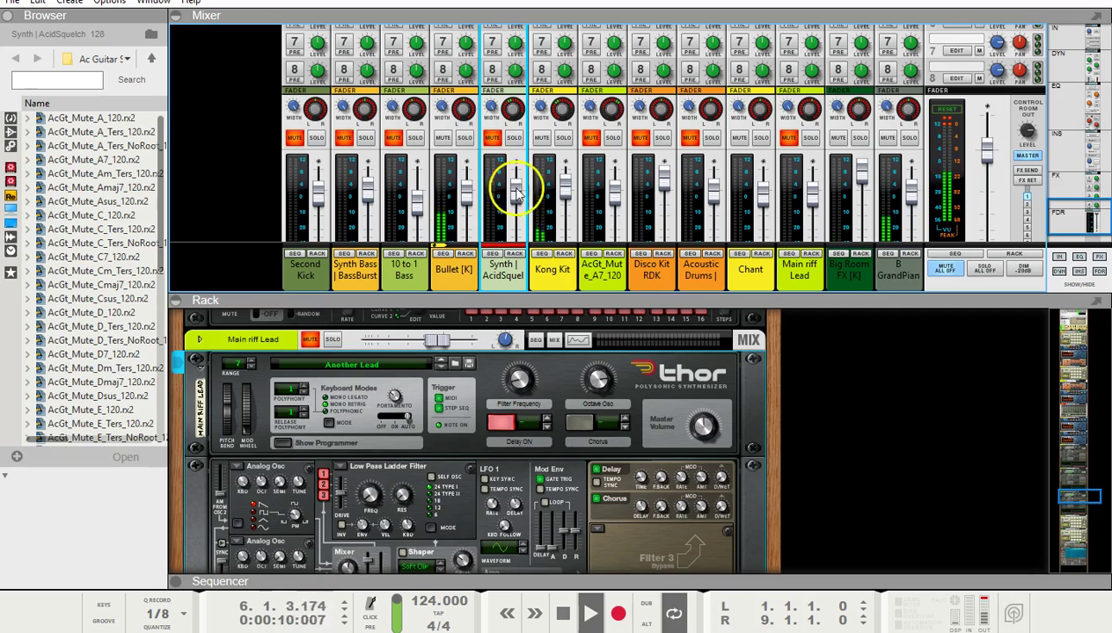
left_click(640, 138)
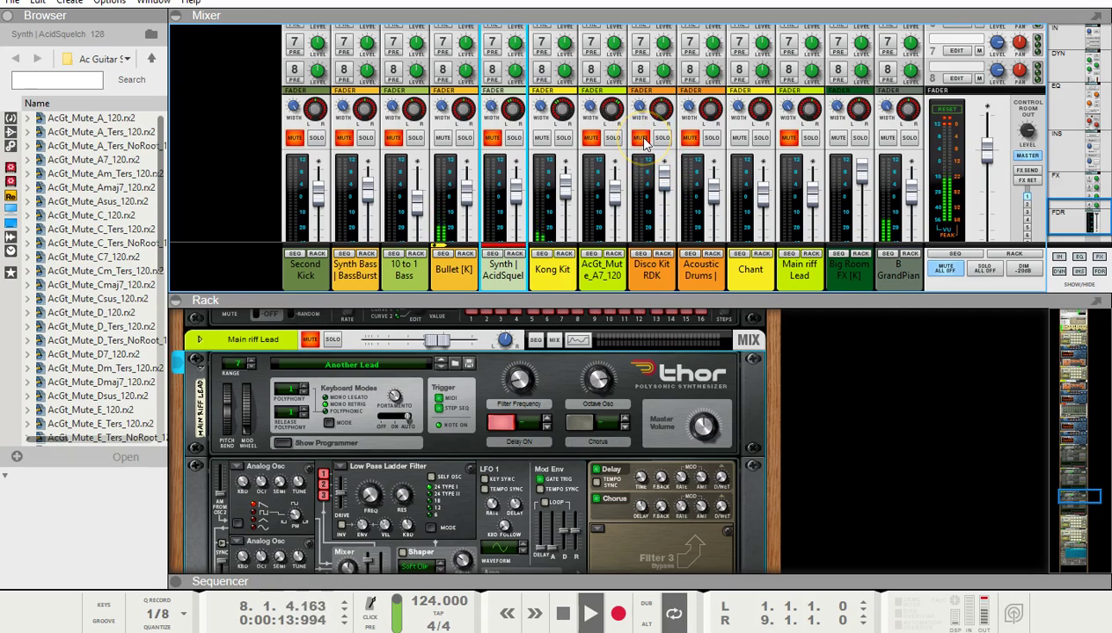
left_click(641, 139)
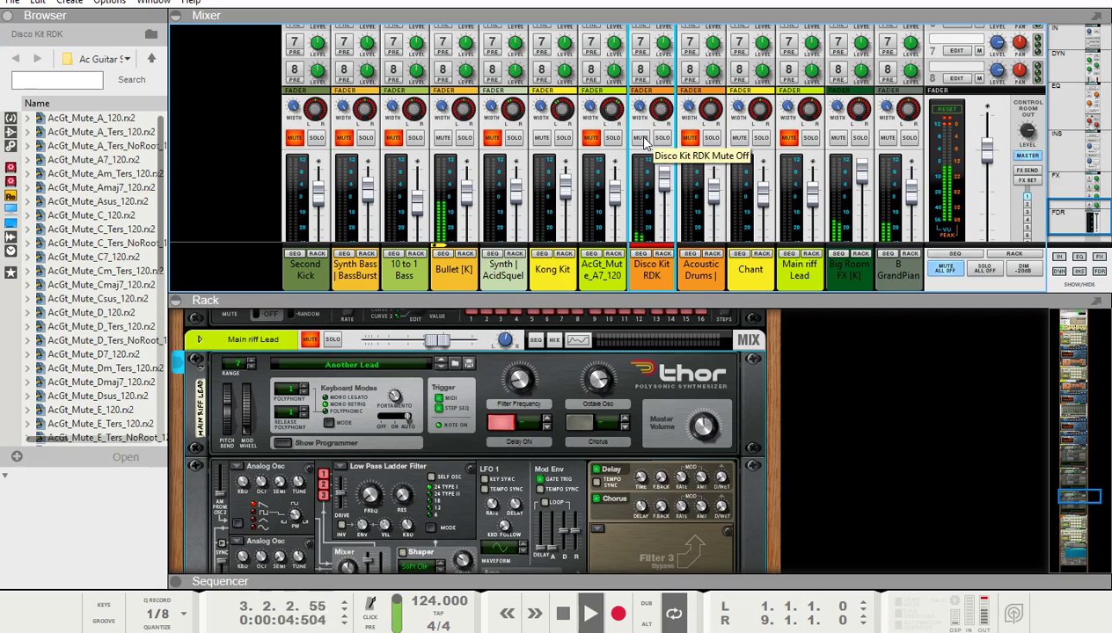
- Lower the Disco Kit RDK channel's level to 3.36 dB and stop playback
left_click_drag(663, 175, 668, 185)
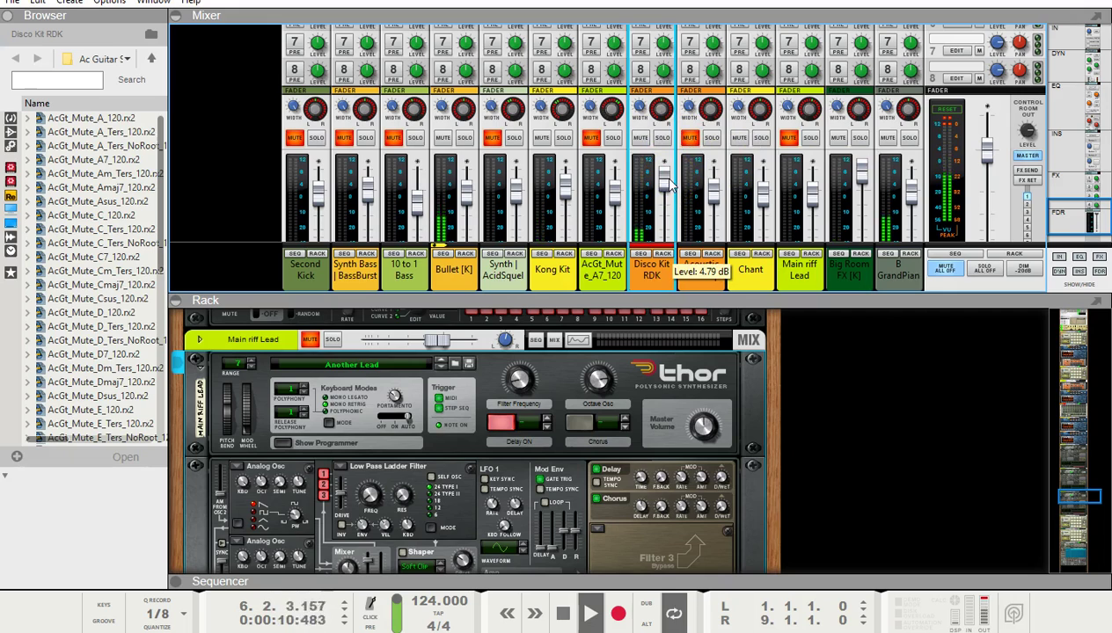
scroll(668, 185, "down", 1)
scroll(668, 185, "down", 3)
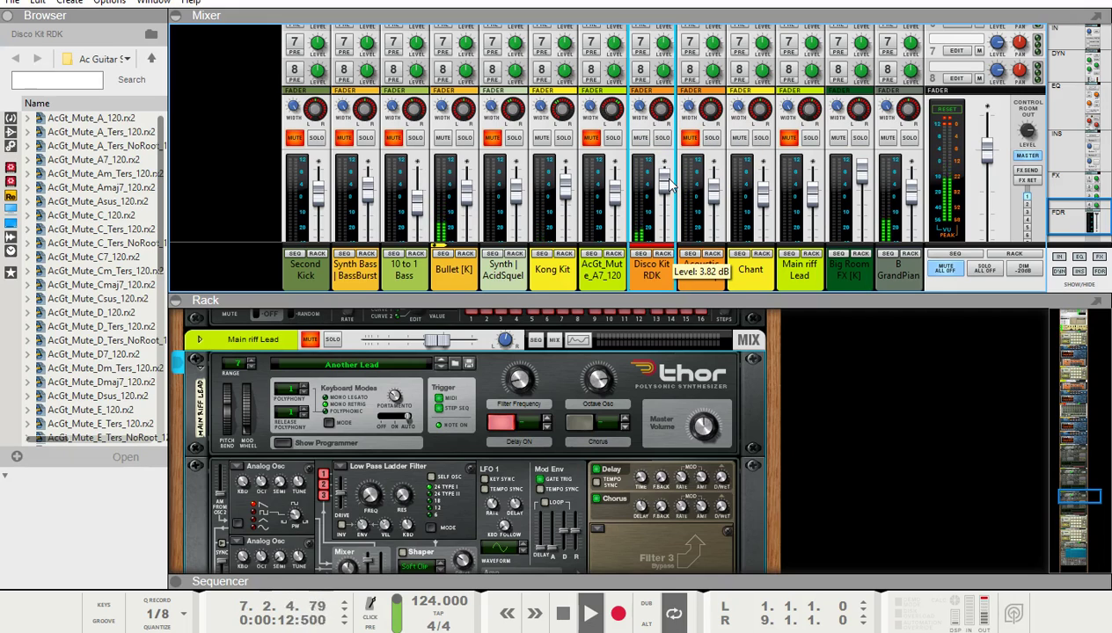
scroll(669, 185, "down", 2)
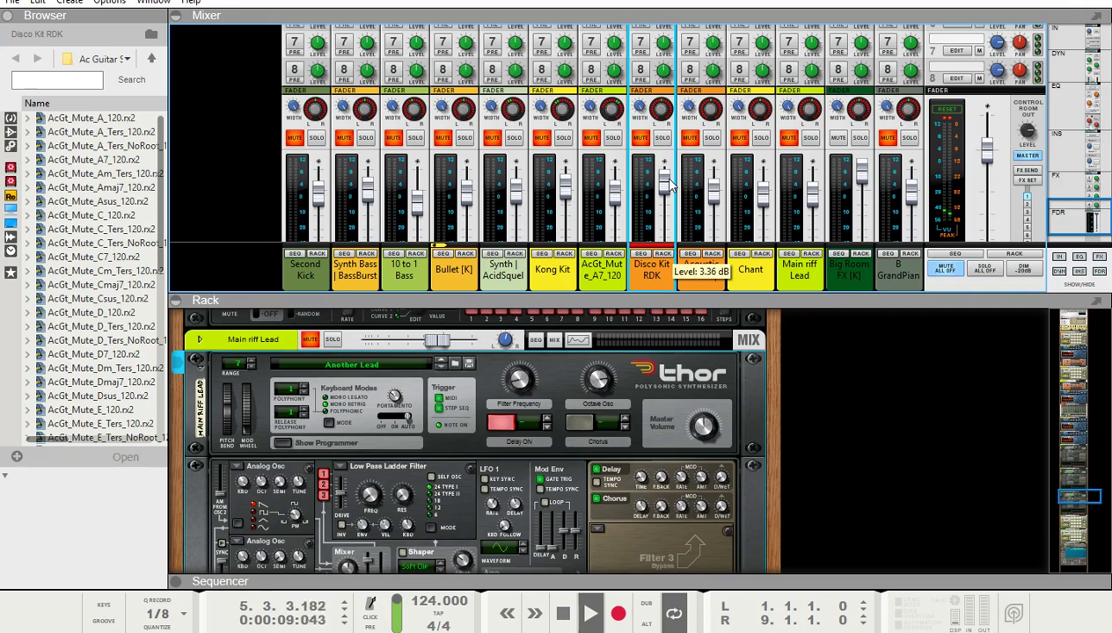
key("space")
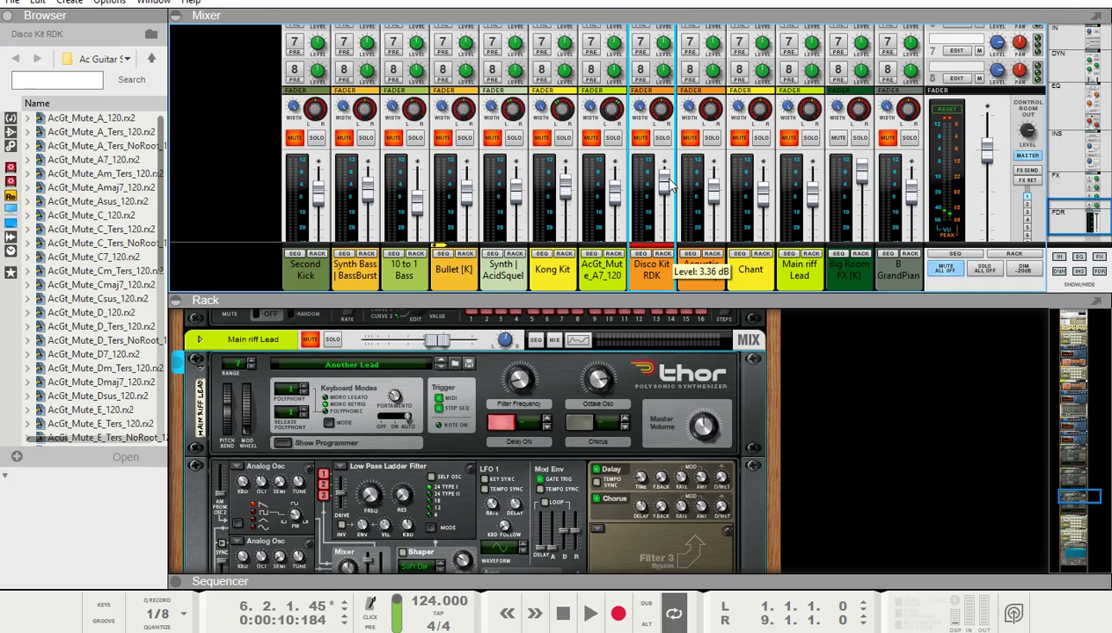